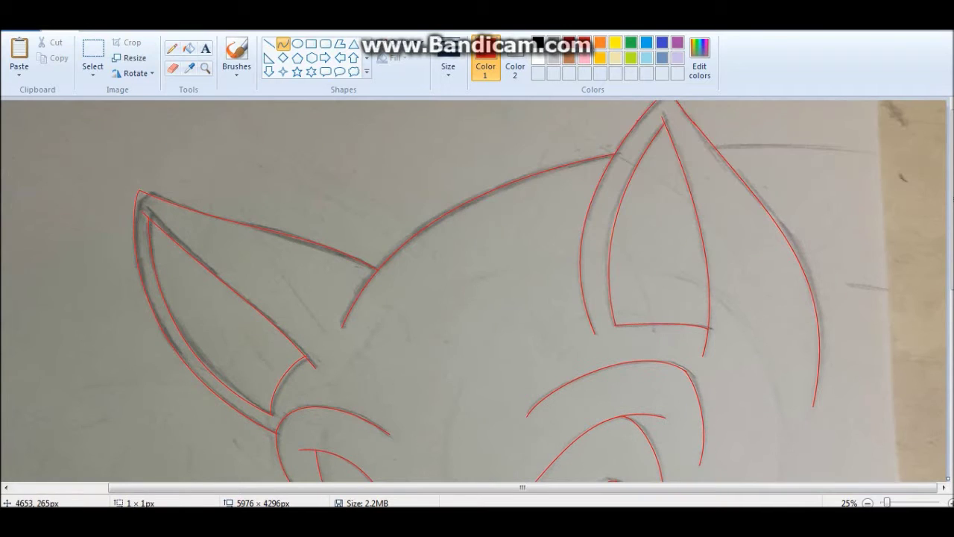
- Trace the long curve that extends from under the chin up past the cheek over the pencil sketch
scroll(850, 291, down, 10)
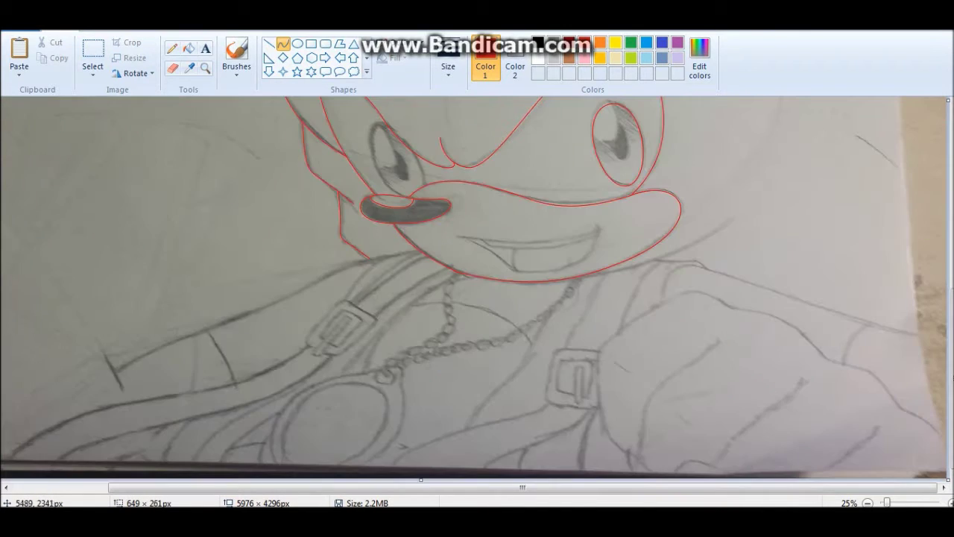
ctrl+scroll(477, 291, down, 1)
scroll(477, 291, up, 3)
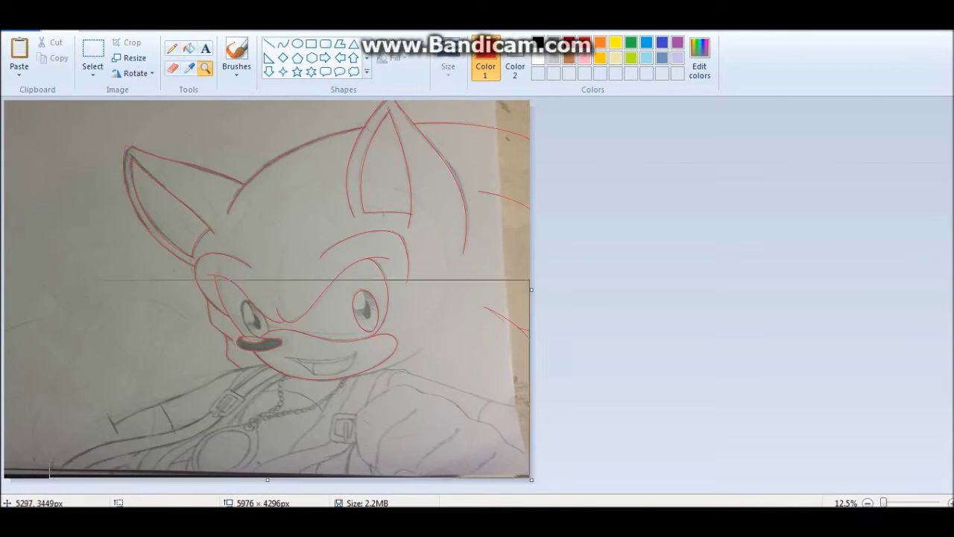
ctrl+scroll(477, 291, up, 2)
scroll(477, 291, down, 3)
drag(219, 276, 527, 157)
click(403, 238)
- Trace the open mouth with its upper lip line, side edges and inner teeth line
scroll(477, 291, left, 2)
drag(138, 199, 425, 181)
drag(282, 212, 278, 227)
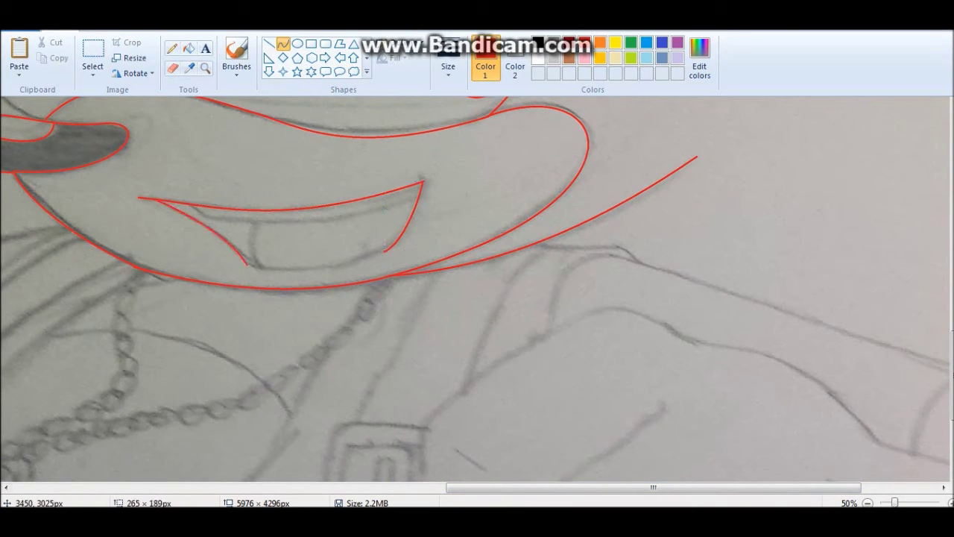
drag(421, 182, 183, 203)
drag(246, 224, 200, 217)
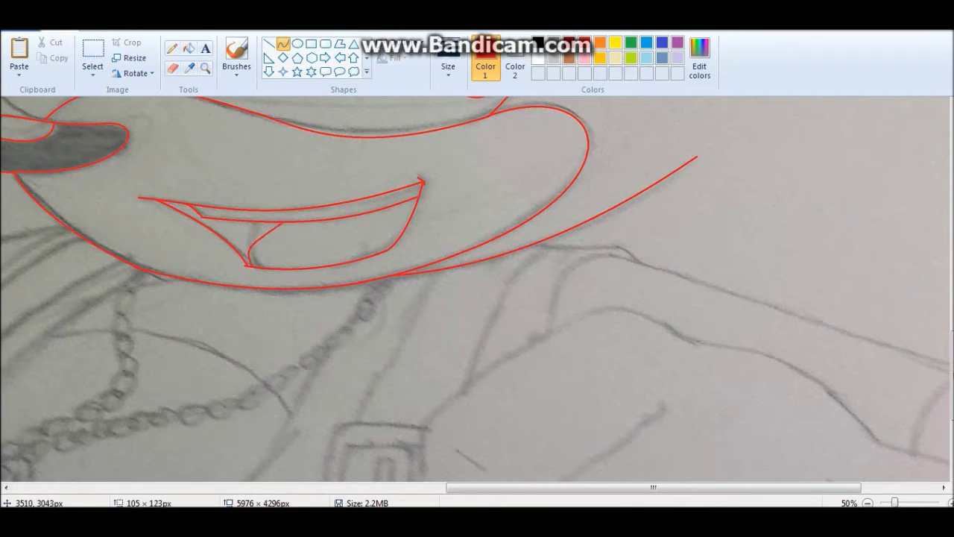
- Trace the upper edge of the arm behind the fist and the curved cuff line across it
scroll(477, 290, up, 1)
drag(504, 286, 546, 418)
drag(530, 350, 544, 358)
scroll(478, 291, down, 2)
scroll(477, 290, up, 2)
scroll(477, 291, down, 1)
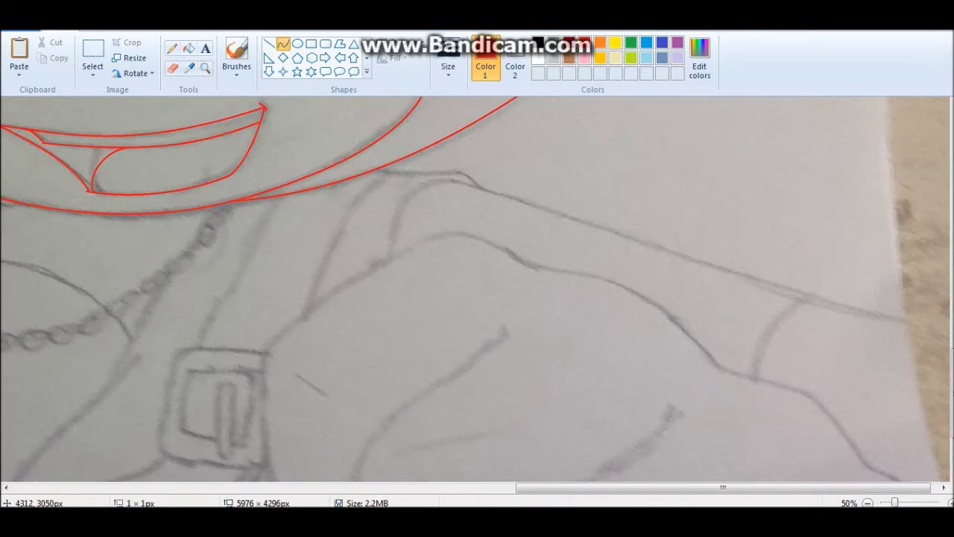
mouse_move(477, 187)
mouse_down()
mouse_move(899, 320)
mouse_move(947, 343)
mouse_up()
scroll(899, 319, right, 1)
drag(813, 298, 754, 377)
- Trace the fist's outline, its finger creases and the lower edge of the arm running into it
scroll(477, 291, down, 3)
mouse_move(377, 127)
mouse_down()
mouse_move(518, 136)
mouse_move(254, 216)
mouse_move(269, 388)
mouse_up()
mouse_move(489, 201)
mouse_down()
mouse_move(349, 316)
mouse_move(336, 447)
mouse_up()
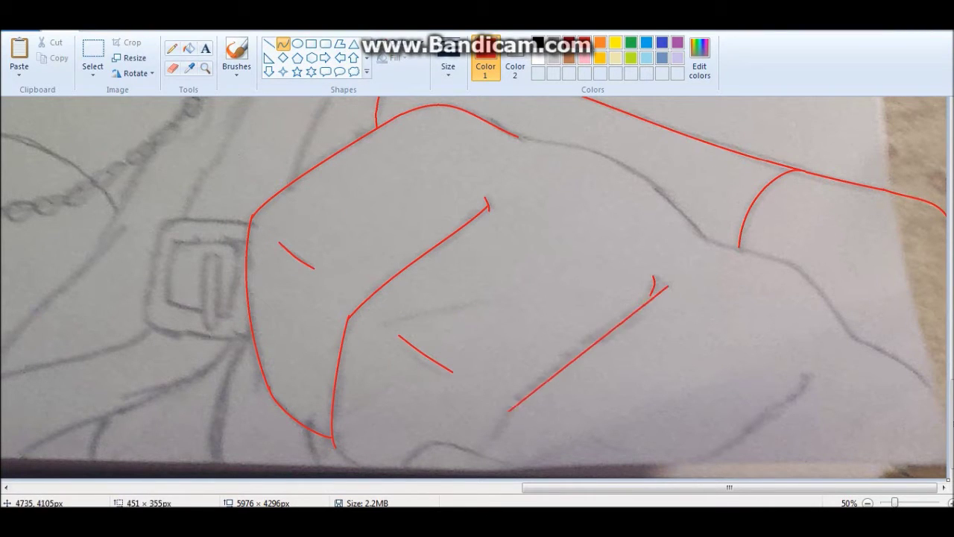
drag(508, 410, 407, 476)
drag(333, 441, 399, 475)
drag(531, 427, 609, 468)
drag(602, 170, 708, 249)
drag(852, 339, 944, 470)
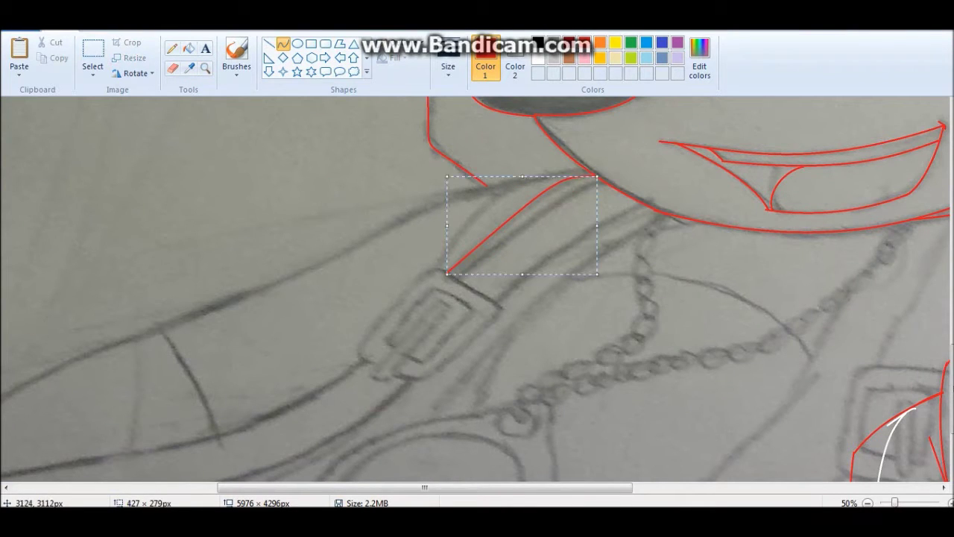
- Trace the edges of the shoulder strap on the left of the drawing and outline its buckle
drag(456, 280, 603, 181)
drag(429, 421, 664, 212)
drag(439, 271, 496, 309)
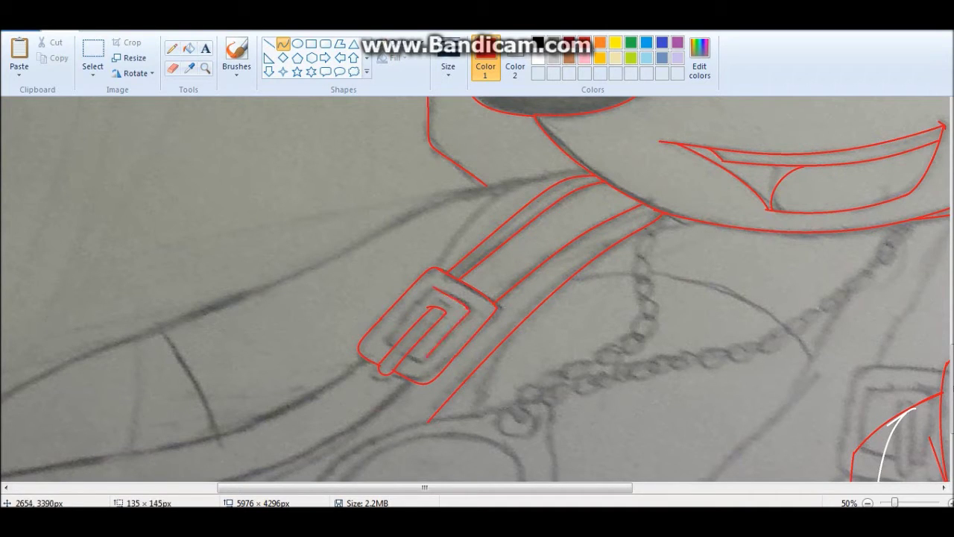
- Trace the arm's upper edge and the two long strap edges running from the buckle to the lower-left image edge
drag(562, 179, 162, 332)
scroll(477, 291, down, 2)
scroll(478, 291, left, 2)
mouse_move(608, 217)
mouse_down()
mouse_move(18, 456)
mouse_move(85, 344)
mouse_move(216, 477)
mouse_move(291, 466)
mouse_move(276, 285)
mouse_up()
drag(433, 339, 7, 410)
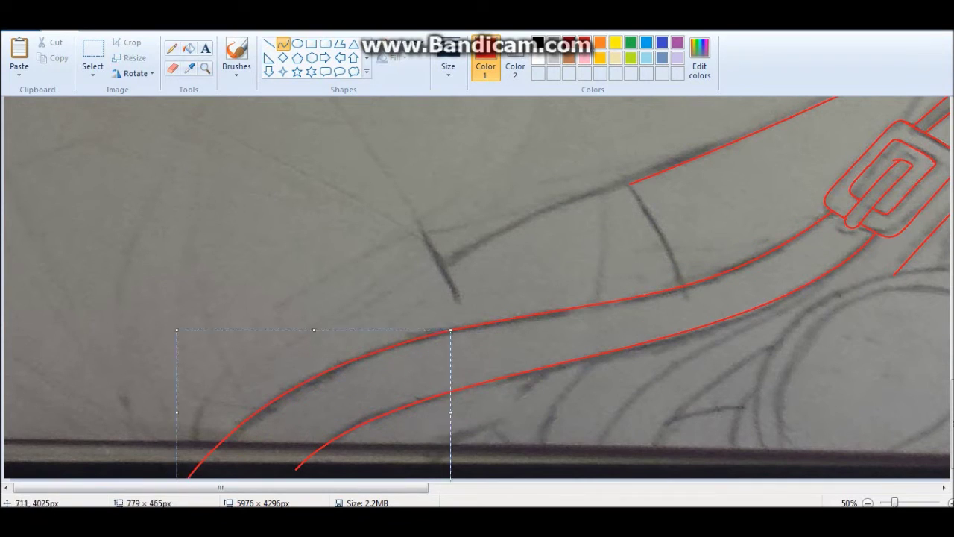
drag(630, 184, 443, 263)
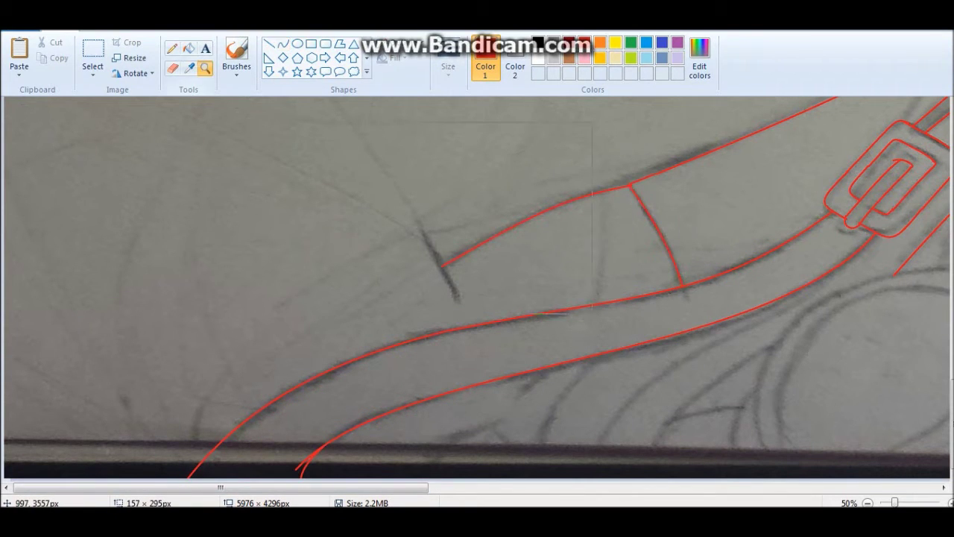
- Trace both edges of the shoulder strap beside the fist, down to its buckle
scroll(477, 291, right, 10)
scroll(477, 291, up, 3)
drag(718, 158, 632, 297)
drag(676, 228, 660, 224)
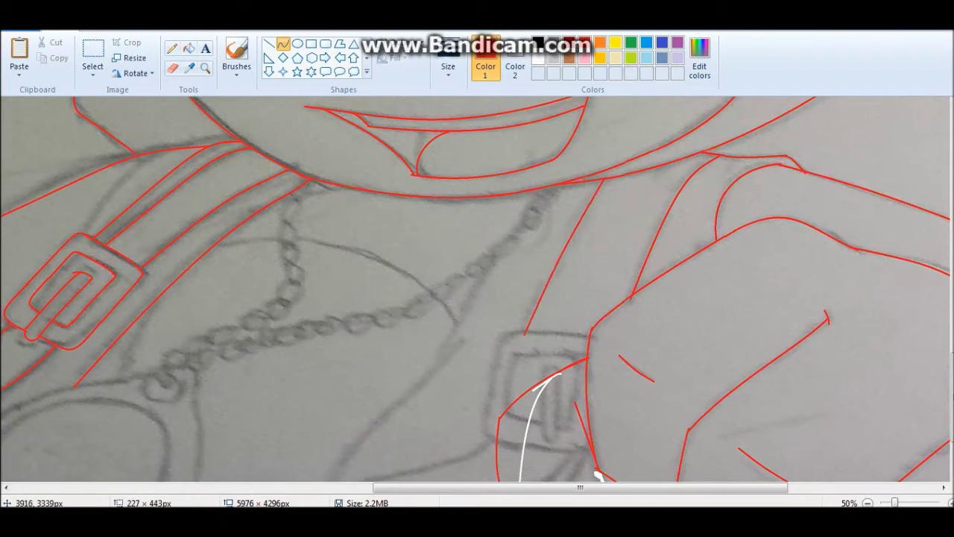
drag(555, 301, 603, 181)
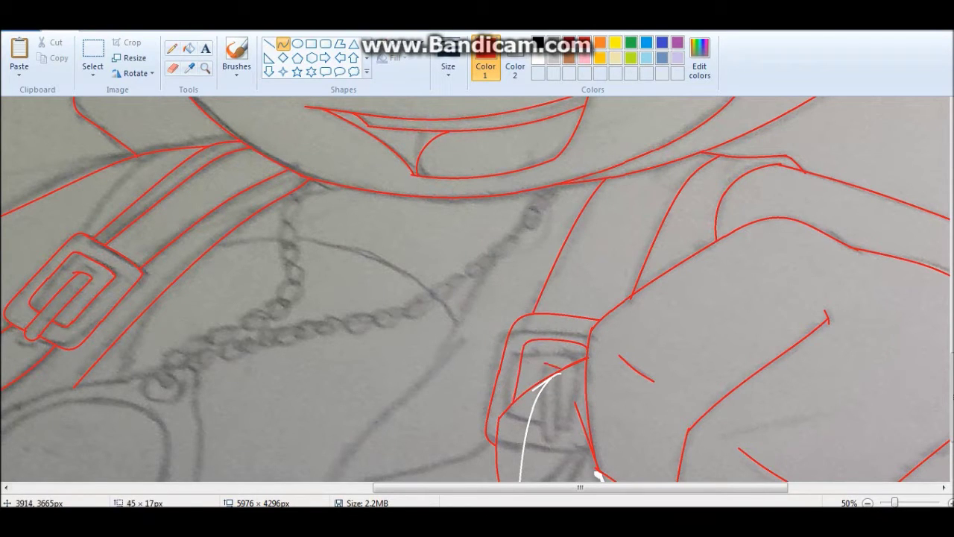
- Trace the vest edge below the chain and the cloth folds running toward the fist
scroll(478, 291, down, 3)
drag(322, 381, 439, 253)
drag(149, 477, 498, 329)
drag(323, 402, 323, 380)
mouse_move(235, 477)
mouse_down()
mouse_move(507, 391)
mouse_move(372, 459)
mouse_move(507, 443)
mouse_up()
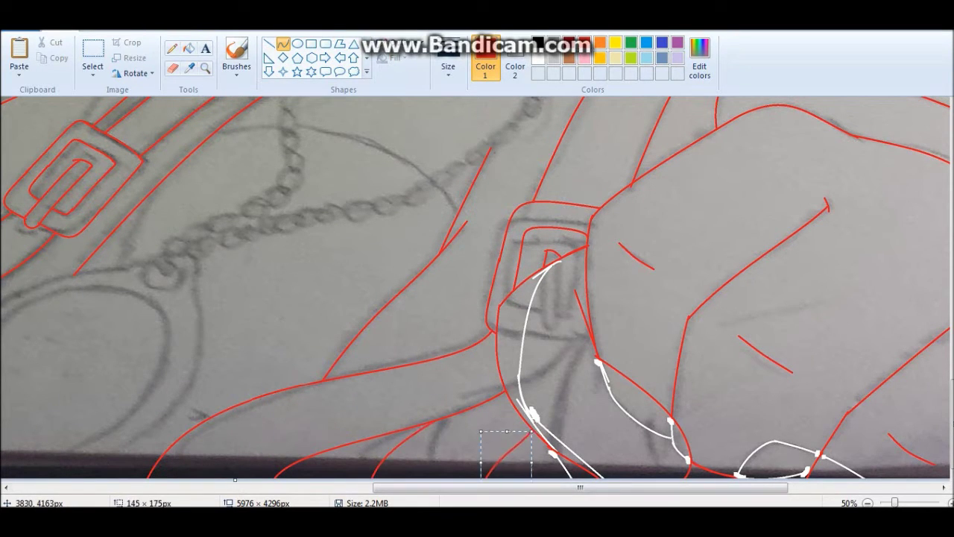
- Trace the first necklace chain links hanging below the chin and clean up their overlapping lines
scroll(477, 291, up, 5)
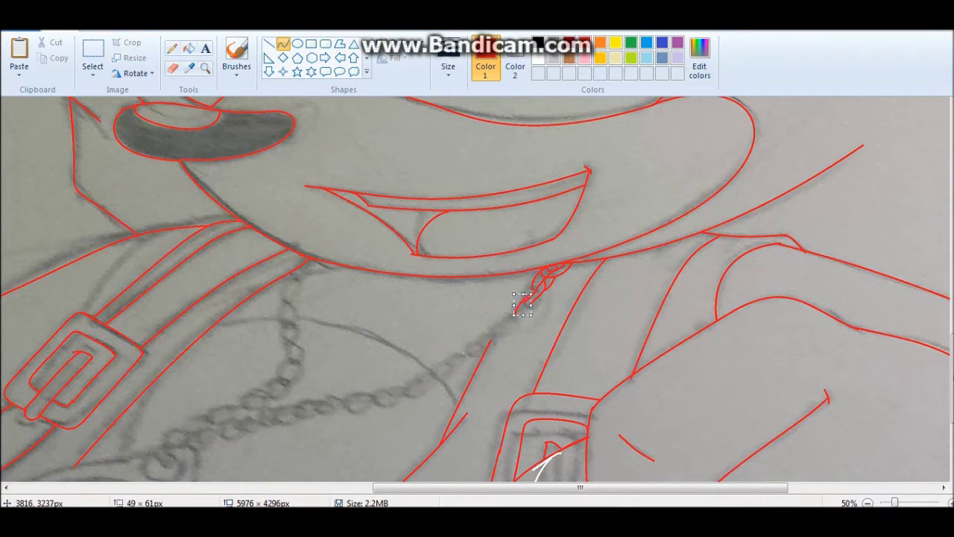
click(534, 281)
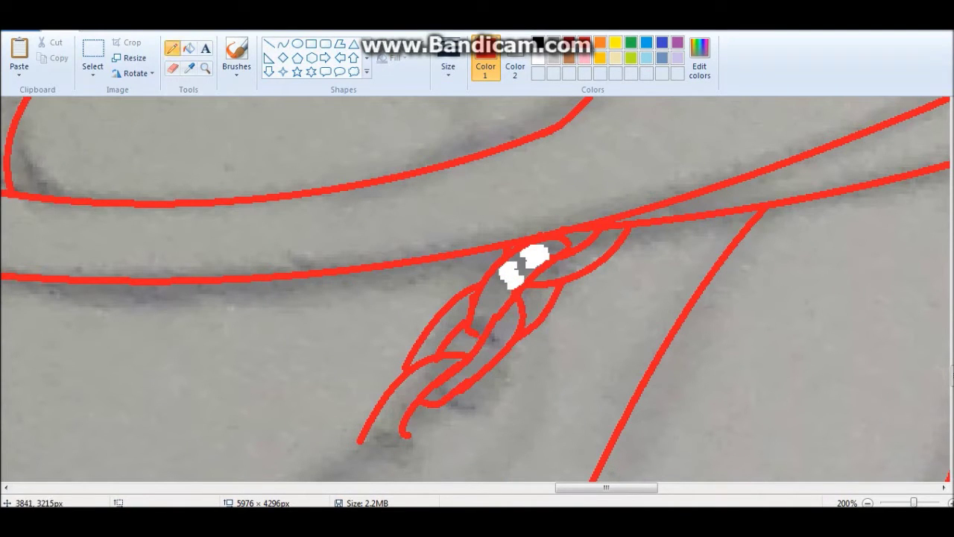
click(282, 44)
scroll(418, 418, down, 3)
drag(415, 217, 350, 329)
drag(388, 276, 440, 238)
drag(351, 317, 377, 257)
drag(484, 183, 431, 261)
mouse_move(373, 246)
mouse_down()
mouse_move(377, 257)
mouse_move(362, 272)
mouse_up()
click(173, 68)
click(282, 43)
mouse_move(339, 305)
mouse_down()
mouse_move(268, 351)
mouse_move(321, 309)
mouse_up()
- Trace the next interlocking chain links down to where the chain meets the vest edge
click(205, 68)
scroll(206, 235, left, 3)
click(283, 44)
drag(619, 262, 504, 322)
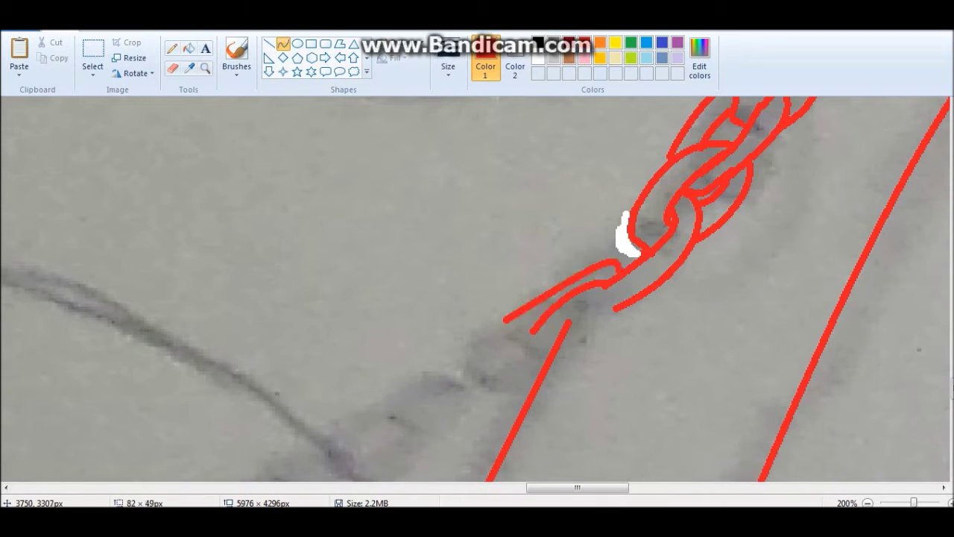
drag(567, 268, 582, 257)
click(172, 68)
mouse_move(560, 325)
mouse_down()
mouse_move(560, 347)
mouse_move(483, 396)
mouse_up()
click(283, 44)
drag(531, 333, 456, 378)
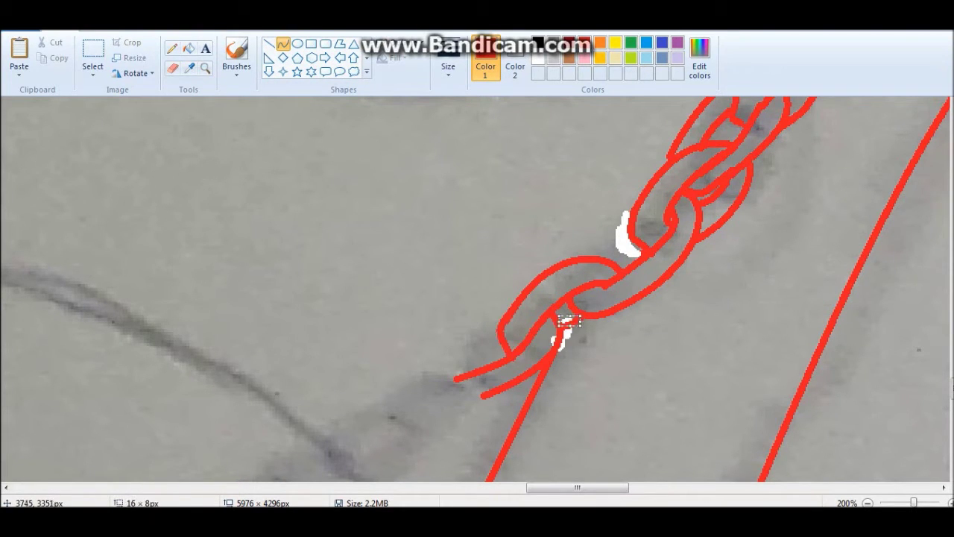
drag(634, 306, 556, 350)
drag(643, 194, 572, 258)
- Continue the interlocking chain links from the vest edge to the curved chest line
scroll(477, 298, down, 2)
mouse_move(477, 270)
mouse_down()
mouse_move(390, 335)
mouse_move(437, 294)
mouse_up()
drag(488, 277, 455, 255)
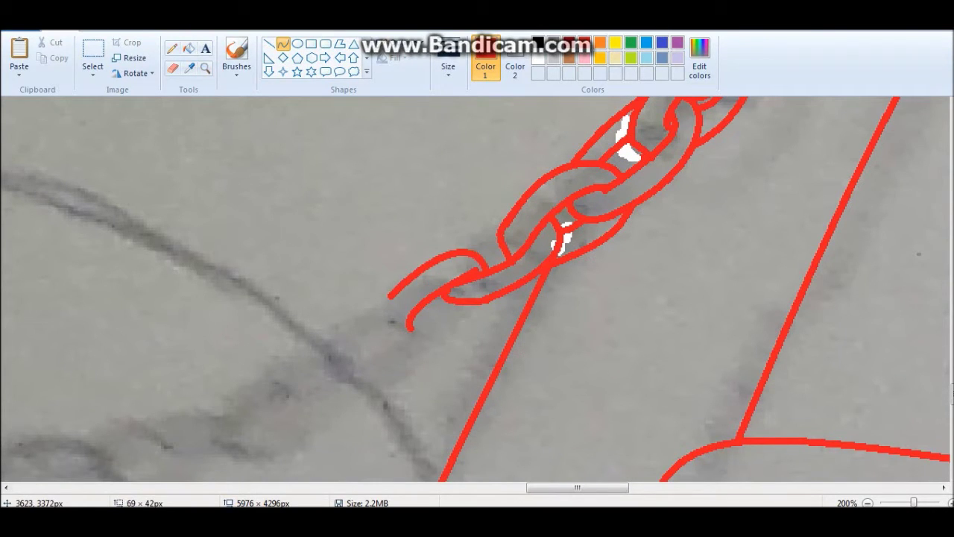
click(205, 68)
right_click(477, 298)
scroll(477, 298, down, 3)
click(477, 298)
mouse_move(548, 267)
mouse_down()
mouse_move(481, 335)
mouse_move(571, 247)
mouse_move(522, 253)
mouse_up()
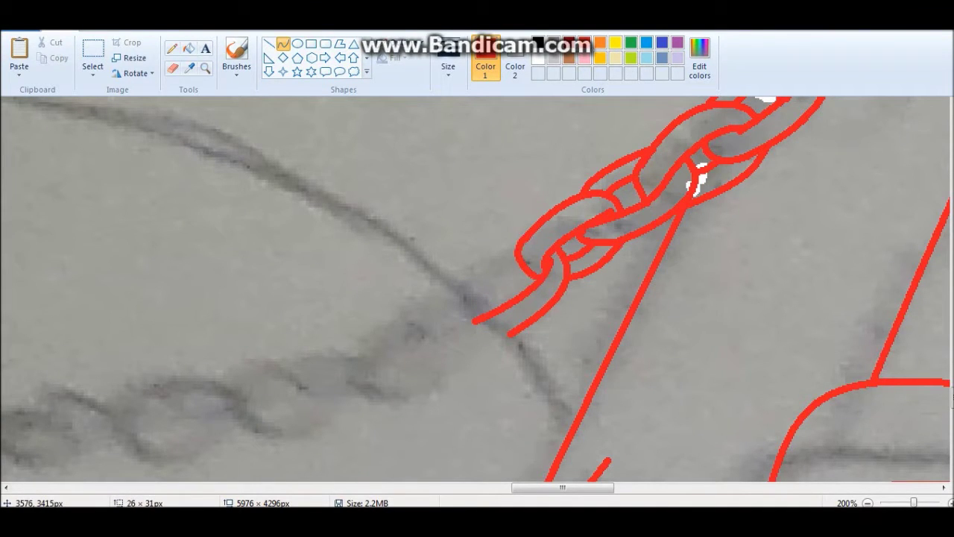
drag(488, 311, 494, 276)
- Trace the chain links from the chest line toward the pendant, redoing the first link's lower curve
drag(421, 356, 358, 402)
scroll(478, 291, down, 4)
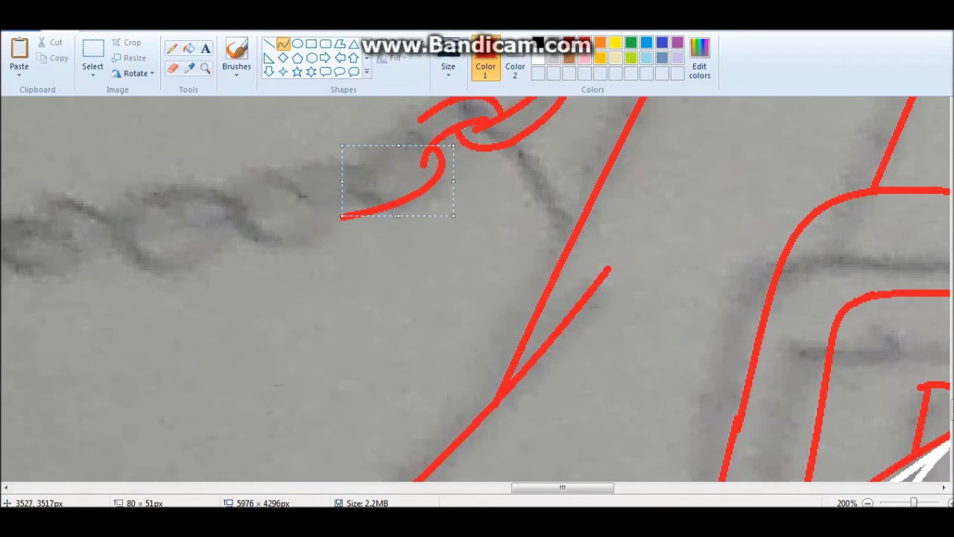
scroll(477, 291, up, 2)
key(ctrl+z)
drag(427, 254, 334, 300)
drag(384, 279, 387, 289)
mouse_move(417, 246)
mouse_down()
mouse_move(418, 223)
mouse_move(319, 275)
mouse_move(365, 254)
mouse_up()
drag(365, 291, 358, 305)
mouse_move(445, 254)
mouse_down()
mouse_move(369, 324)
mouse_move(440, 298)
mouse_up()
mouse_move(350, 309)
mouse_down()
mouse_move(227, 332)
mouse_move(240, 308)
mouse_up()
mouse_move(321, 298)
mouse_down()
mouse_move(345, 261)
mouse_move(246, 302)
mouse_up()
drag(328, 310, 224, 332)
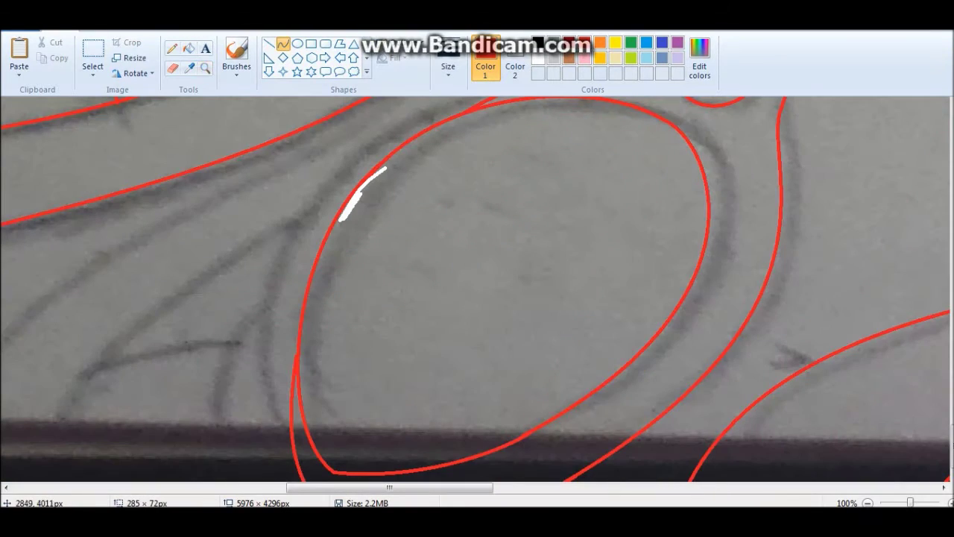
- Redraw the lower outer curve of the oval pendant's frame
drag(770, 284, 558, 474)
drag(663, 379, 708, 357)
key(ctrl+Page_Up)
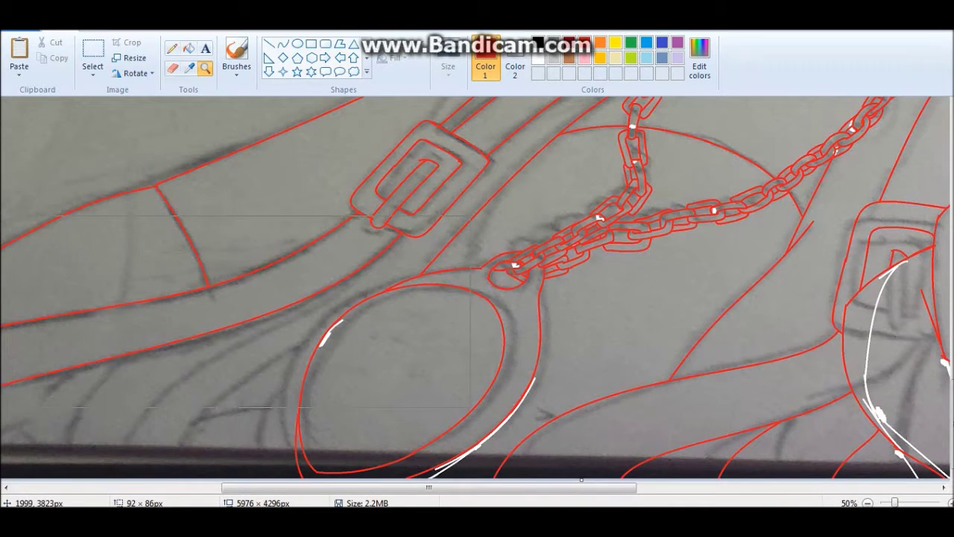
- Trace the cloth folds and the hem line between the strap and the oval pendant
click(283, 44)
drag(322, 339, 192, 436)
drag(183, 481, 120, 481)
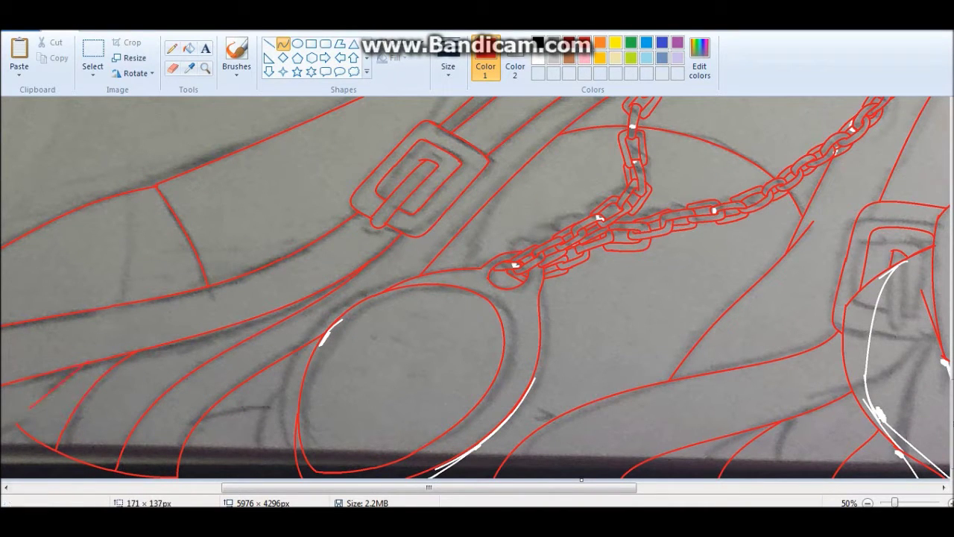
drag(301, 387, 231, 464)
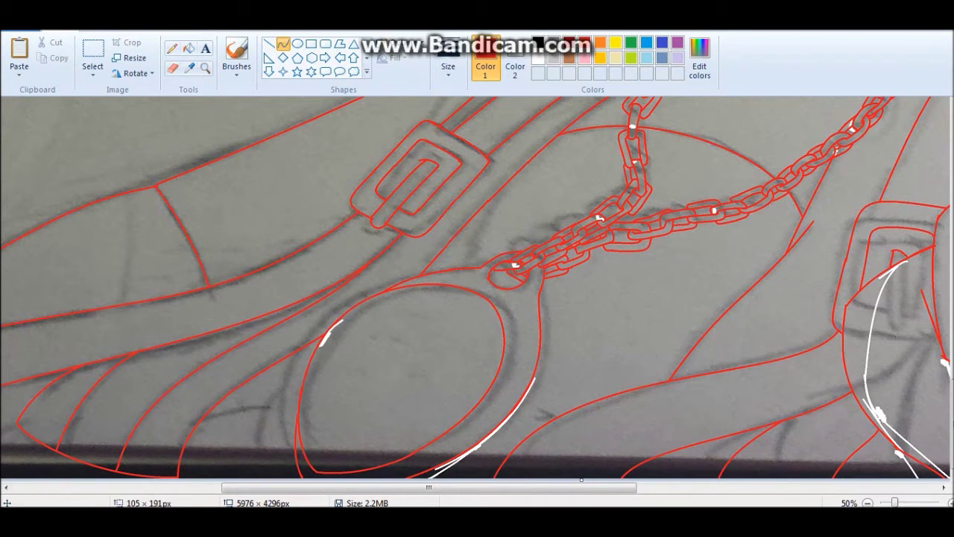
- Open the image properties and close them again
click(205, 68)
right_click(246, 224)
right_click(246, 224)
click(246, 201)
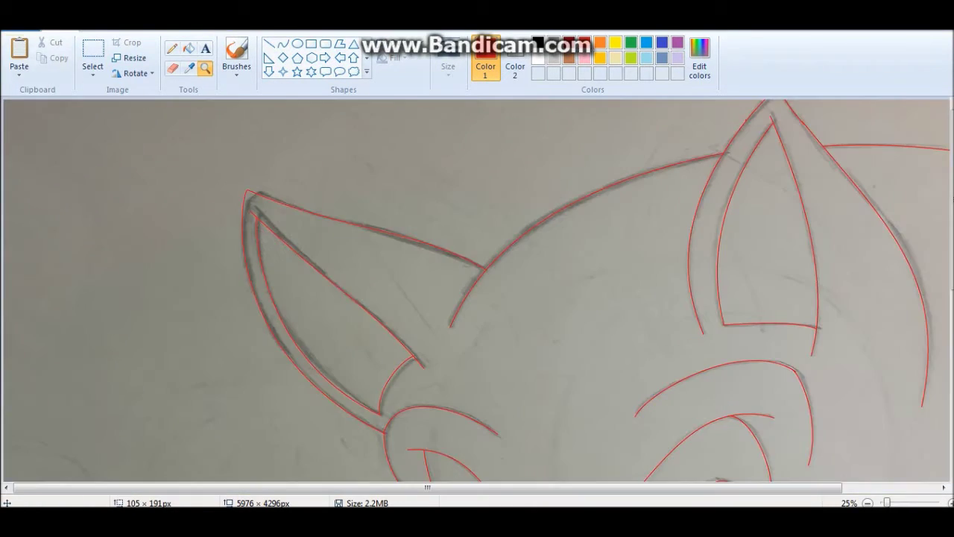
click(19, 33)
click(32, 299)
click(500, 349)
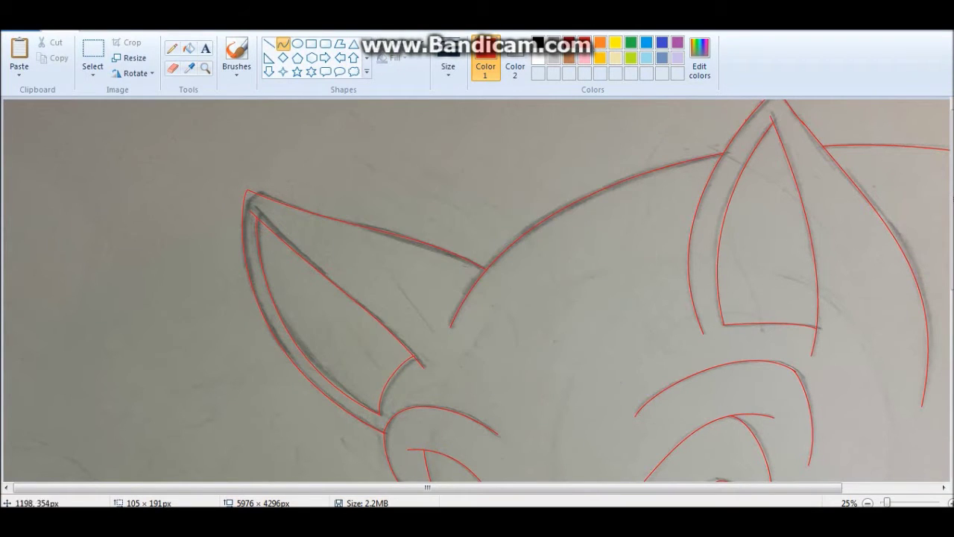
- Recolour the red outlines of the ears, head and brow black with the Fill tool
key(ctrl+a)
right_click(141, 177)
click(171, 198)
click(538, 42)
click(189, 47)
click(335, 286)
click(488, 265)
click(729, 224)
scroll(745, 268, right, 3)
click(801, 269)
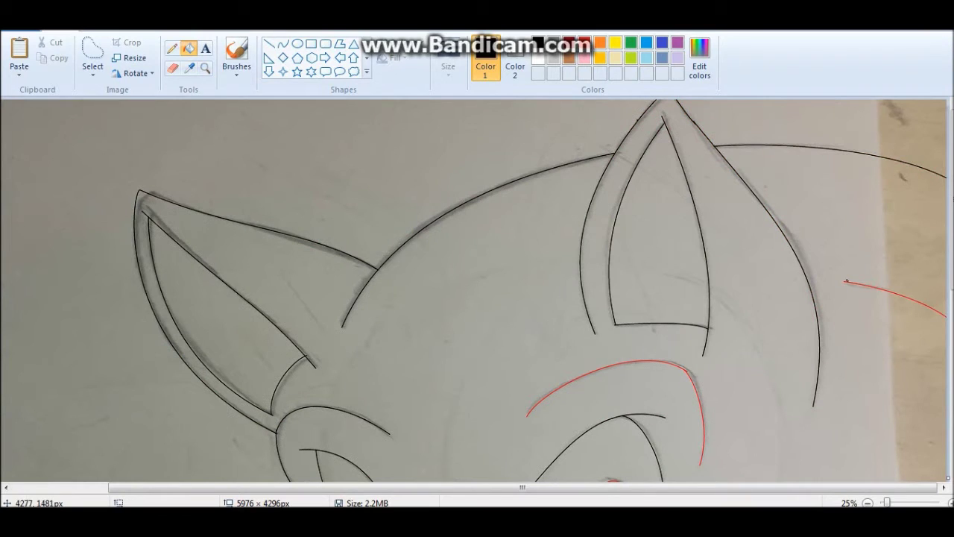
click(697, 384)
- Fill the remaining red lines of the mouth, eye and finger creases with black
scroll(820, 298, down, 3)
scroll(477, 291, down, 9)
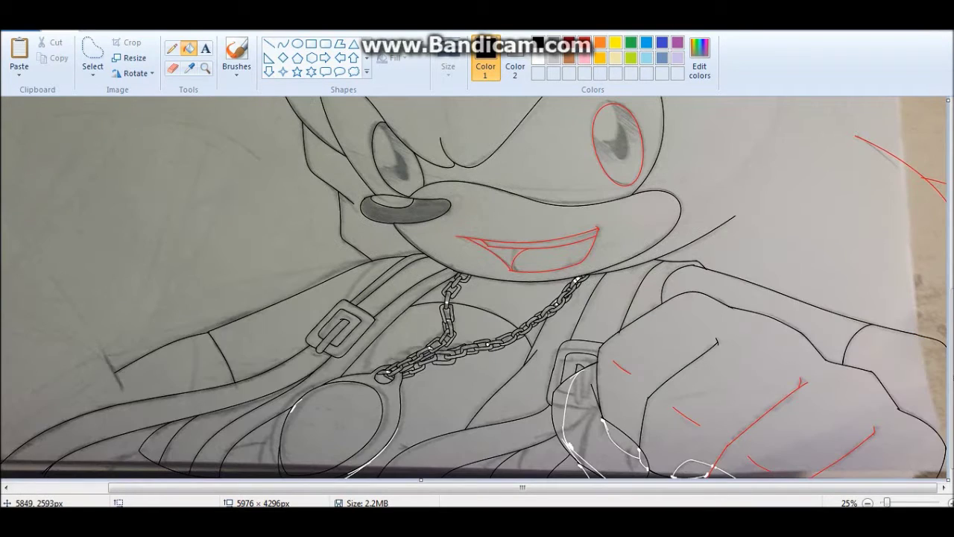
scroll(768, 142, up, 1)
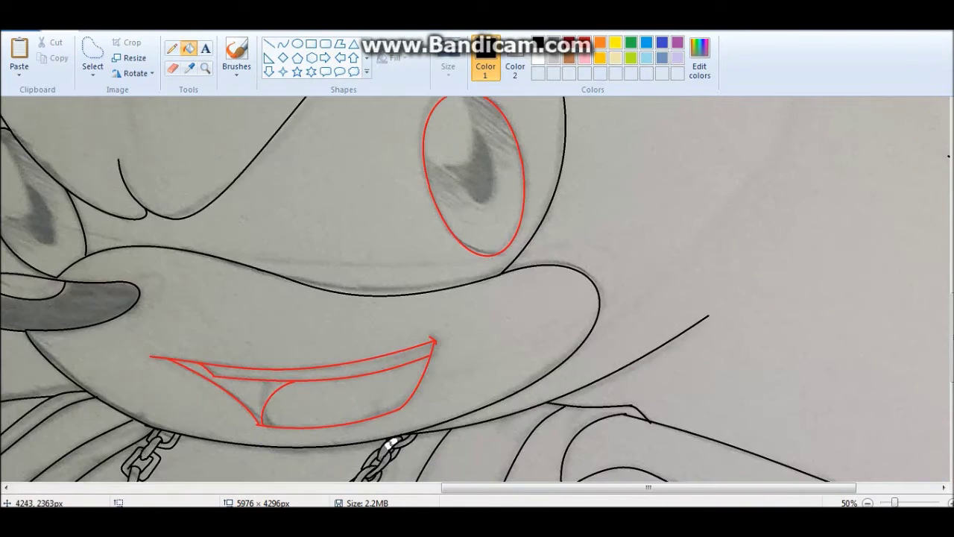
scroll(784, 434, down, 11)
scroll(477, 290, down, 2)
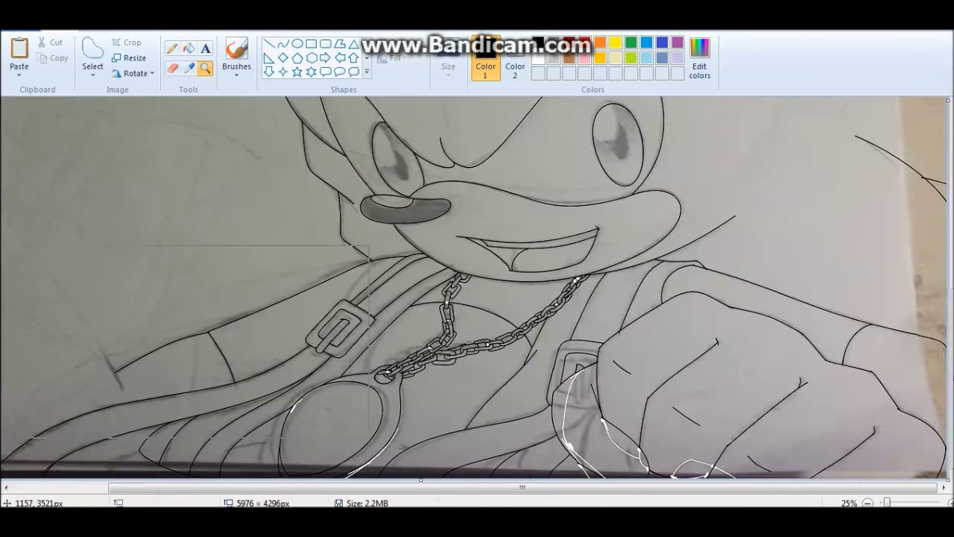
- Select the whole image and invert its colours
click(92, 73)
right_click(241, 245)
key(Escape)
click(92, 73)
click(119, 154)
right_click(238, 228)
click(274, 377)
- Convert the image to black and white in the image properties
key(alt+f)
key(e)
key(Escape)
- Set the image properties back to Color and invert the colours of the whole image
key(alt+f)
key(e)
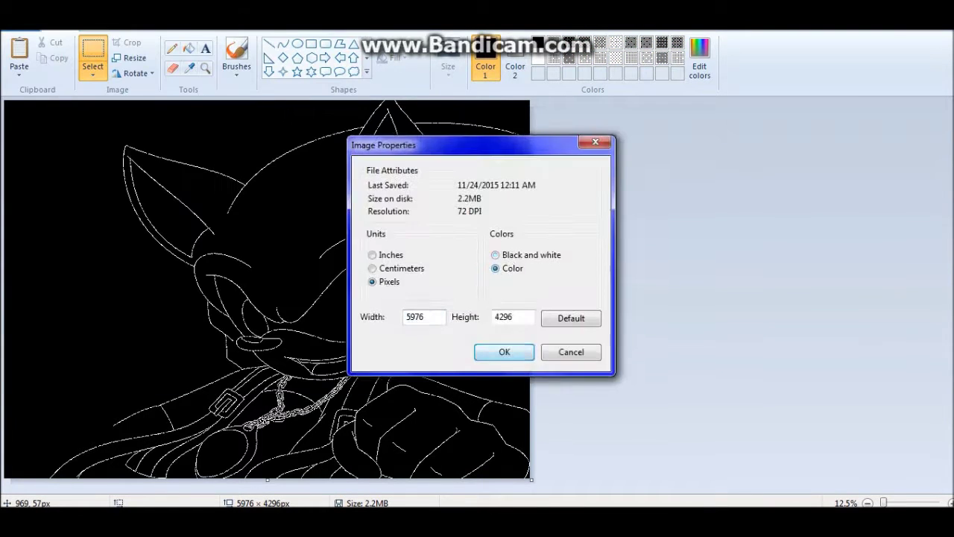
key(Escape)
right_click(300, 258)
click(343, 411)
- Draw a short black curve among the cloth folds beside the oval pendant
click(205, 67)
click(284, 392)
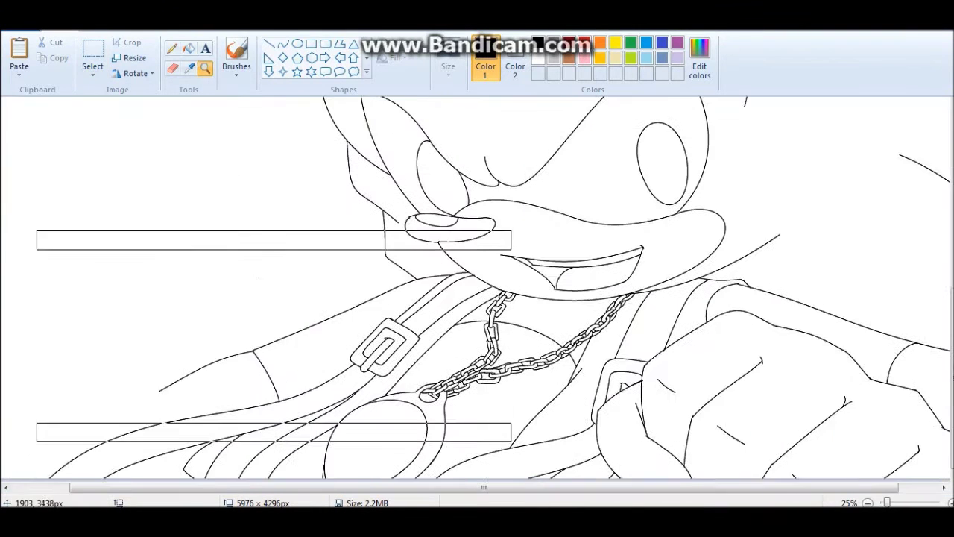
scroll(273, 346, down, 1)
click(283, 44)
drag(326, 437, 283, 451)
- Draw a raised forearm in the drawing's lower-left corner with two long sides and curved lines across both ends
click(205, 68)
click(417, 354)
right_click(224, 373)
right_click(92, 467)
click(283, 45)
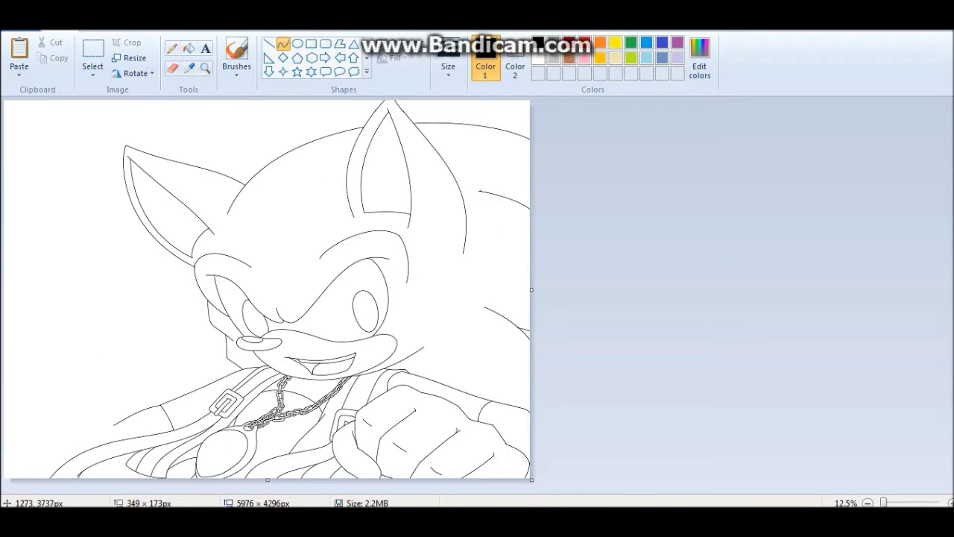
drag(92, 448, 110, 322)
drag(46, 319, 16, 477)
drag(97, 434, 17, 465)
drag(32, 325, 110, 325)
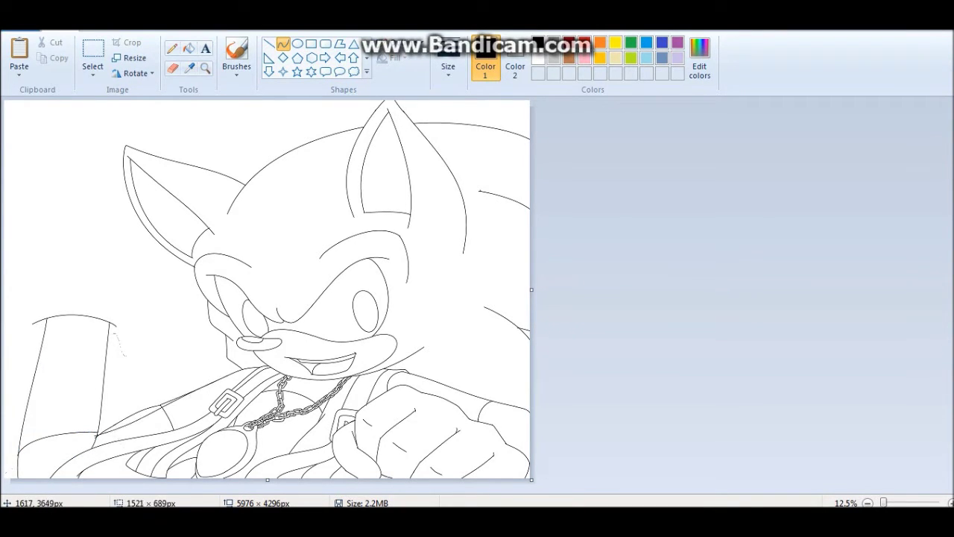
- Erase the sleeve line ends that overshoot the raised forearm's inner edge
click(205, 68)
click(164, 407)
click(172, 67)
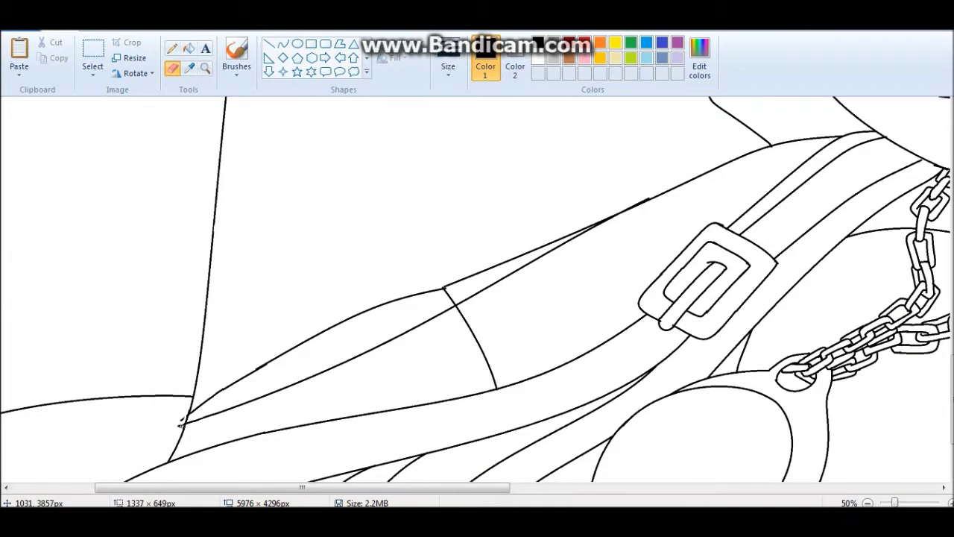
scroll(207, 352, up, 1)
click(448, 67)
click(448, 98)
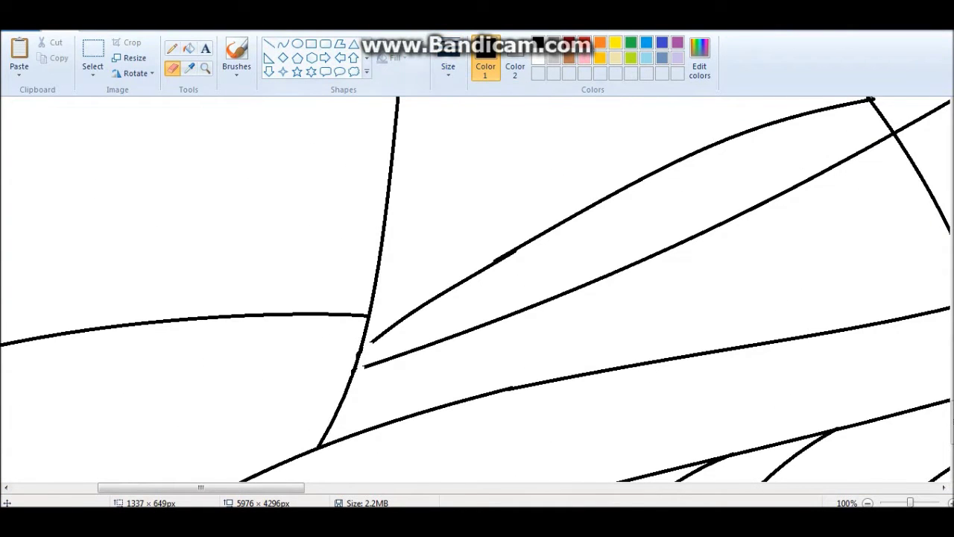
- Redraw the upper arm's top edge as one curve between forearm and strap buckle, with a short sleeve-hem curve across the arm
scroll(230, 318, right, 3)
scroll(230, 318, up, 2)
scroll(230, 317, down, 10)
scroll(230, 317, right, 6)
click(283, 45)
drag(410, 184, 572, 103)
scroll(499, 299, down, 1)
drag(535, 264, 566, 315)
click(172, 68)
drag(640, 213, 680, 290)
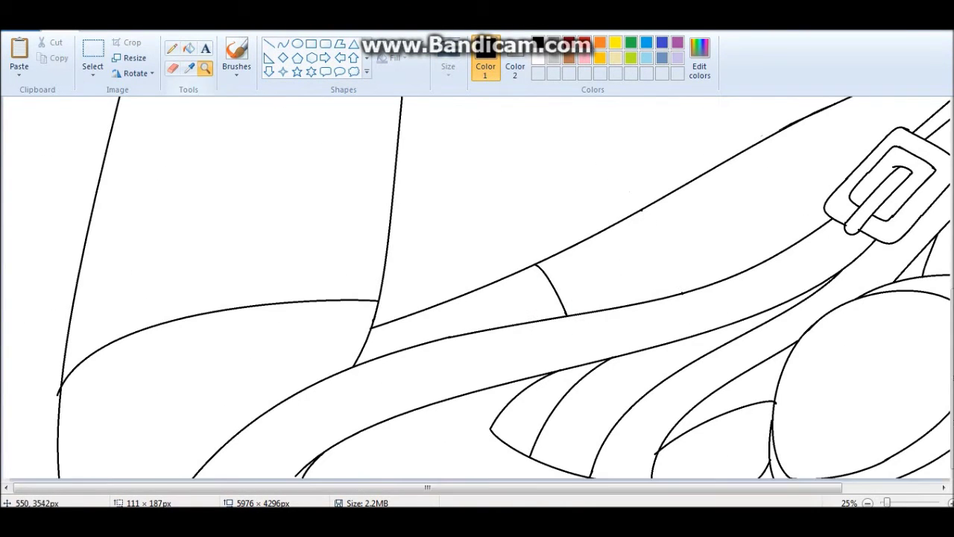
- Draw the bulging side curves of the glove cuff's lower roll around the top of the raised forearm
click(205, 68)
right_click(246, 328)
right_click(246, 328)
click(245, 291)
click(283, 44)
mouse_move(214, 267)
mouse_down()
mouse_move(224, 387)
mouse_move(273, 350)
mouse_up()
drag(34, 326, 75, 424)
drag(52, 373, 30, 358)
- Draw the glove cuff's top outline and short fold lines above the lower roll
drag(179, 192, 260, 307)
drag(239, 246, 254, 216)
mouse_move(112, 246)
mouse_down()
mouse_move(188, 187)
mouse_move(49, 302)
mouse_move(97, 198)
mouse_up()
drag(60, 238, 52, 216)
scroll(491, 301, down, 1)
drag(176, 196, 259, 290)
drag(224, 224, 231, 205)
mouse_move(176, 196)
mouse_down()
mouse_move(96, 213)
mouse_move(47, 283)
mouse_up()
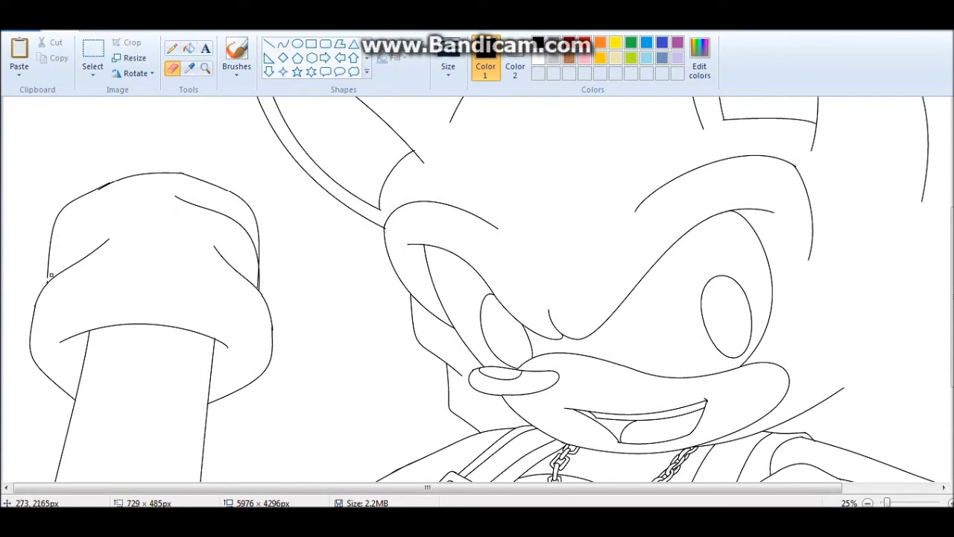
- Undo the last cuff curves and redraw the cuff's top outline as two arcs meeting in a peak
click(283, 43)
key(ctrl+z)
key(ctrl+z)
key(ctrl+z)
drag(162, 176, 47, 281)
drag(82, 223, 89, 201)
drag(162, 176, 261, 295)
drag(246, 224, 276, 217)
- Select the raised forearm with its cuff, shrink it slightly and move it a little lower
click(205, 68)
right_click(158, 340)
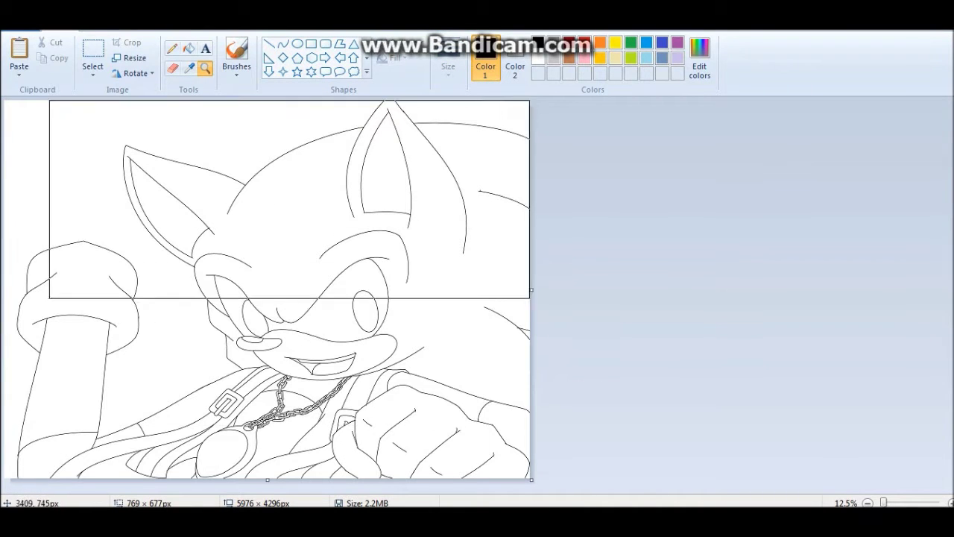
click(92, 56)
drag(153, 278, 16, 291)
drag(97, 308, 102, 337)
- Reconnect the moved forearm's lower edges to the sleeve and erase the stray marks at the junction
click(205, 68)
click(274, 378)
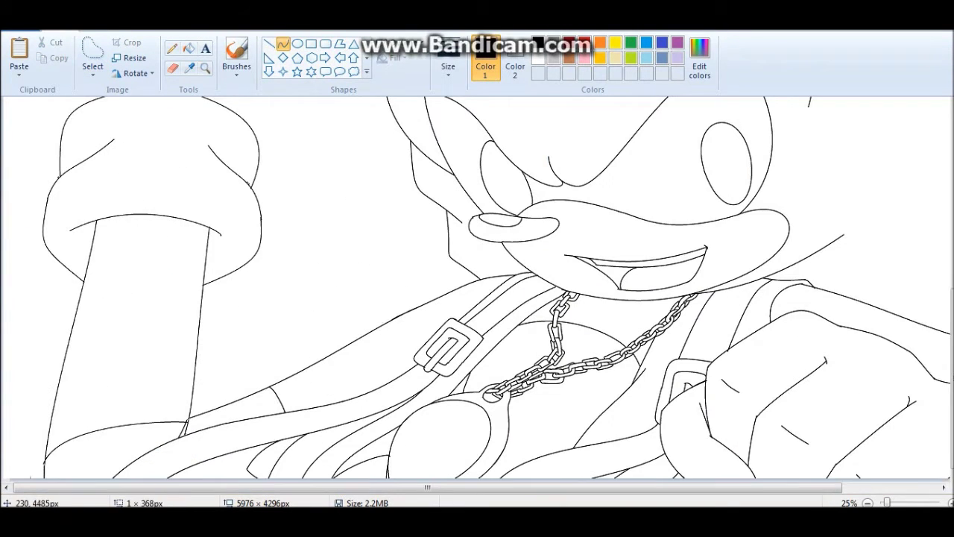
scroll(46, 451, down, 1)
click(169, 374)
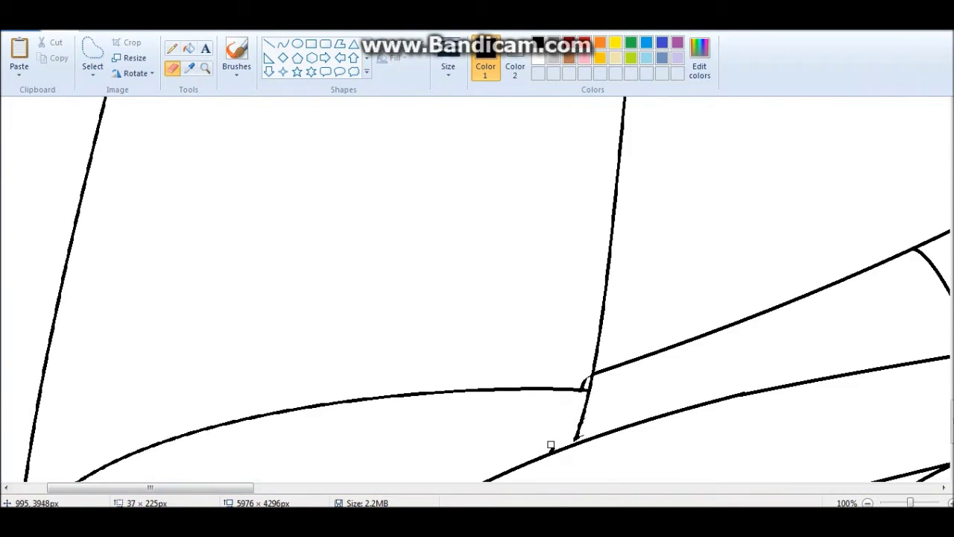
click(205, 68)
right_click(477, 299)
right_click(477, 298)
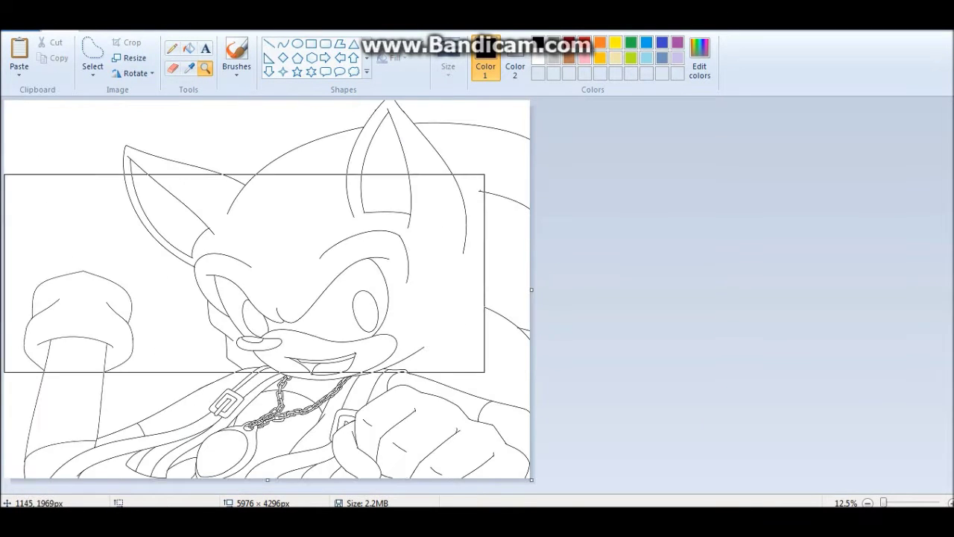
- Draw the hand's outer edge rising from the cuff and the first curves of a bent finger above it
click(246, 270)
click(283, 45)
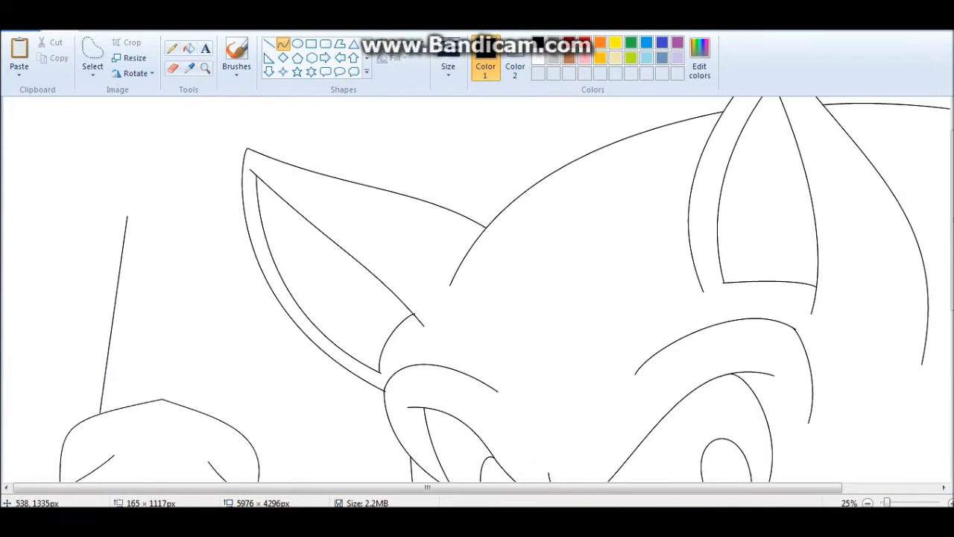
drag(111, 313, 98, 313)
mouse_move(183, 188)
mouse_down()
mouse_move(287, 207)
mouse_move(277, 238)
mouse_up()
drag(239, 212, 234, 220)
drag(147, 235, 215, 287)
drag(179, 261, 173, 257)
- Complete the bent finger's tip and outline the knuckles and remaining fingers of the raised hand
drag(277, 238, 284, 340)
drag(283, 291, 290, 284)
drag(223, 268, 249, 328)
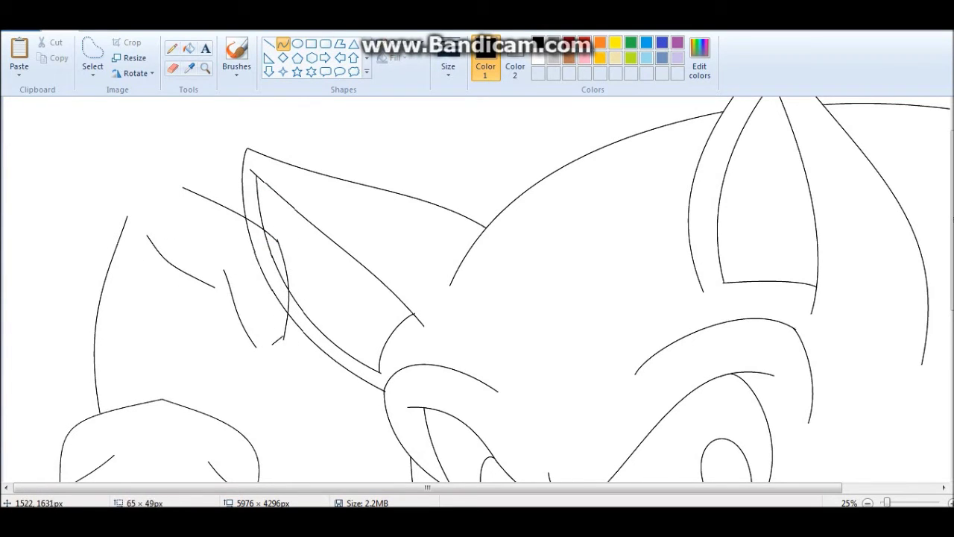
drag(242, 365, 250, 359)
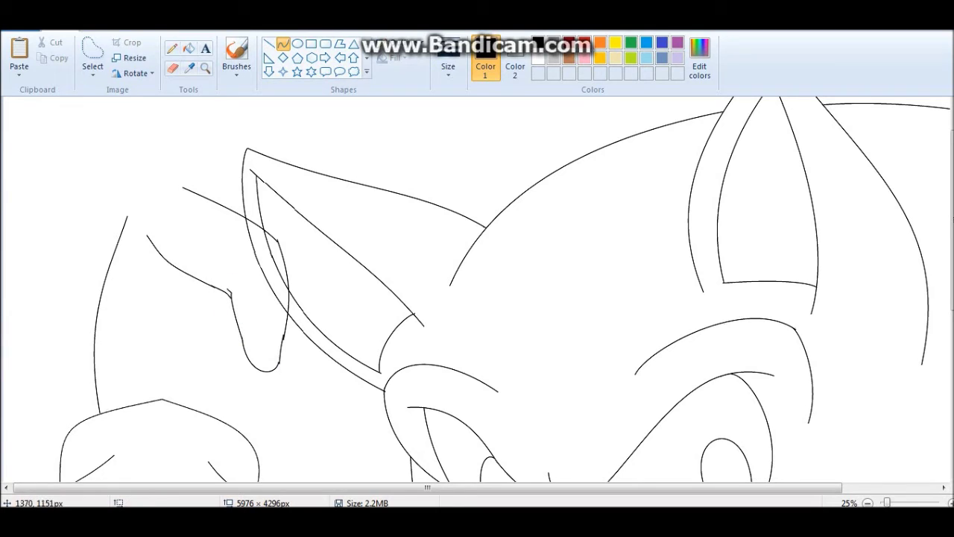
drag(323, 206, 191, 154)
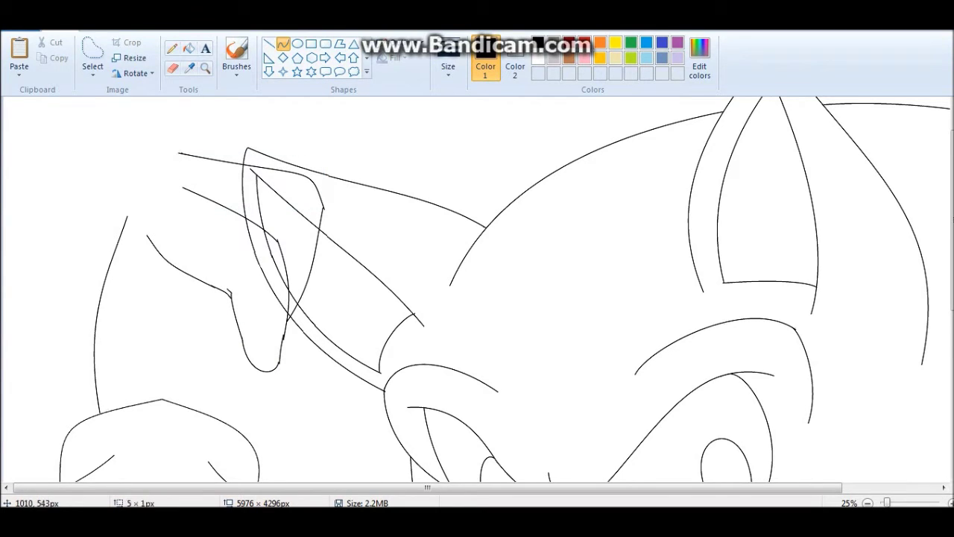
click(283, 44)
scroll(479, 289, up, 2)
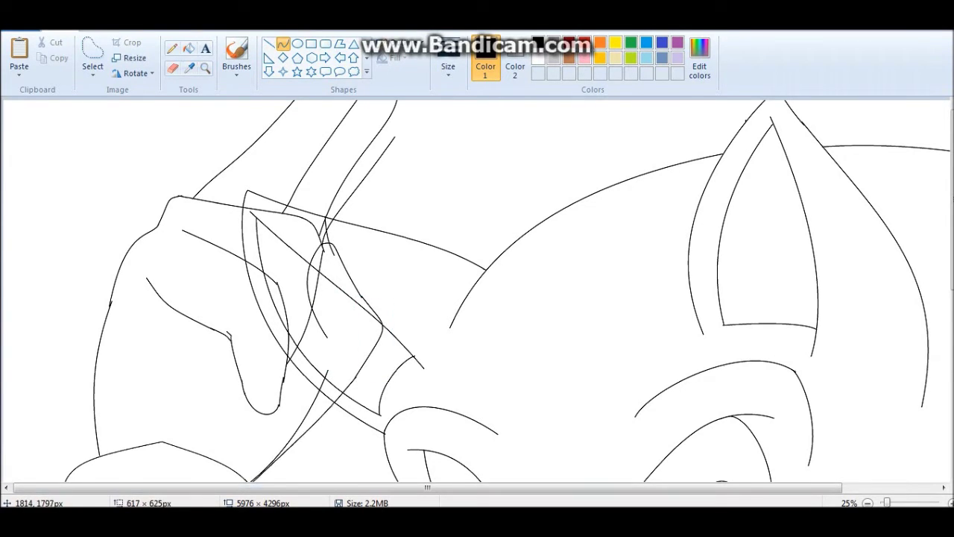
- Delete the parts of the ear lines that cross the lower palm and outer finger of the raised hand
key(ctrl+Page_Up)
click(92, 56)
mouse_move(343, 478)
mouse_down()
mouse_move(440, 298)
mouse_move(447, 216)
mouse_up()
key(Delete)
click(172, 67)
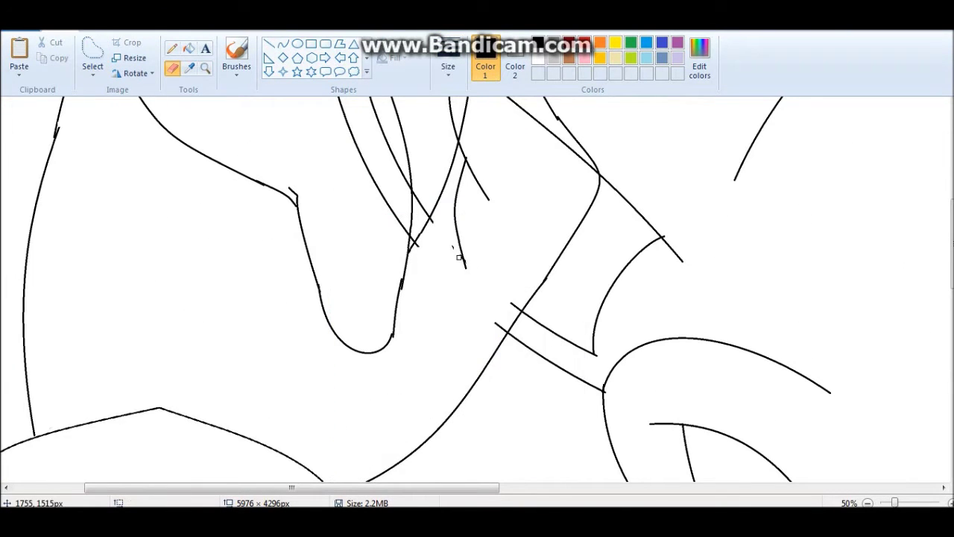
click(283, 43)
click(172, 67)
scroll(503, 234, up, 3)
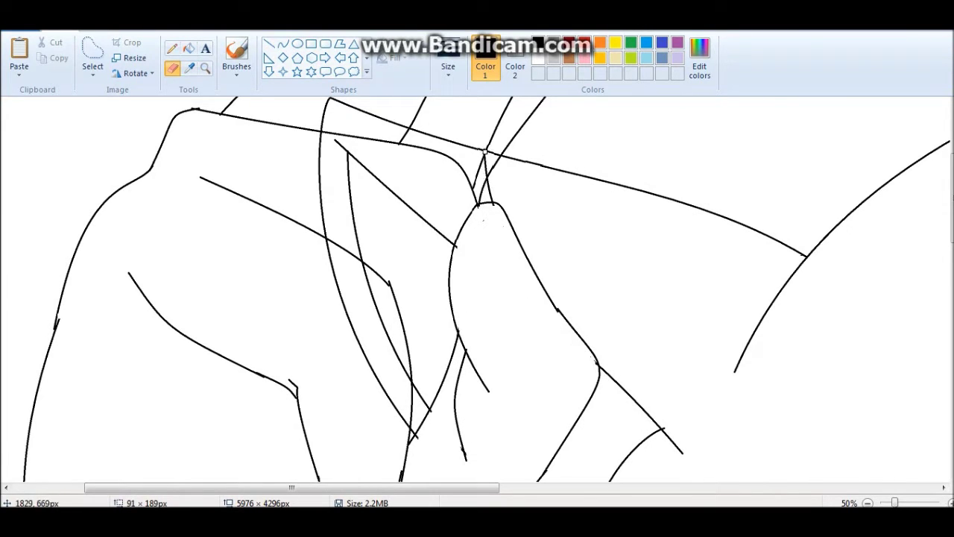
scroll(482, 192, up, 3)
- Draw a short curve joining the ear's upper edge and finger line to the rounded fingertip
click(92, 52)
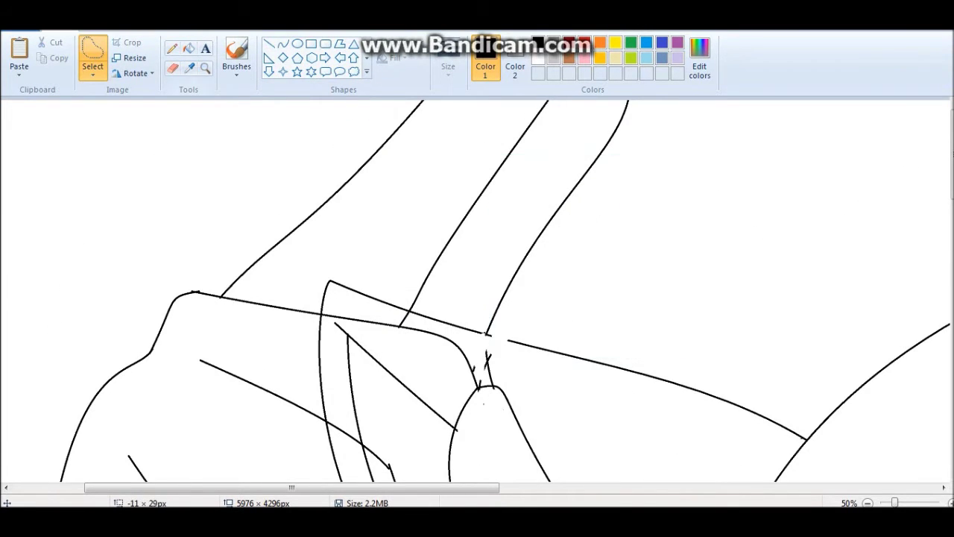
click(283, 43)
drag(488, 328, 485, 386)
click(93, 53)
scroll(478, 298, down, 3)
drag(417, 115, 466, 129)
right_click(466, 128)
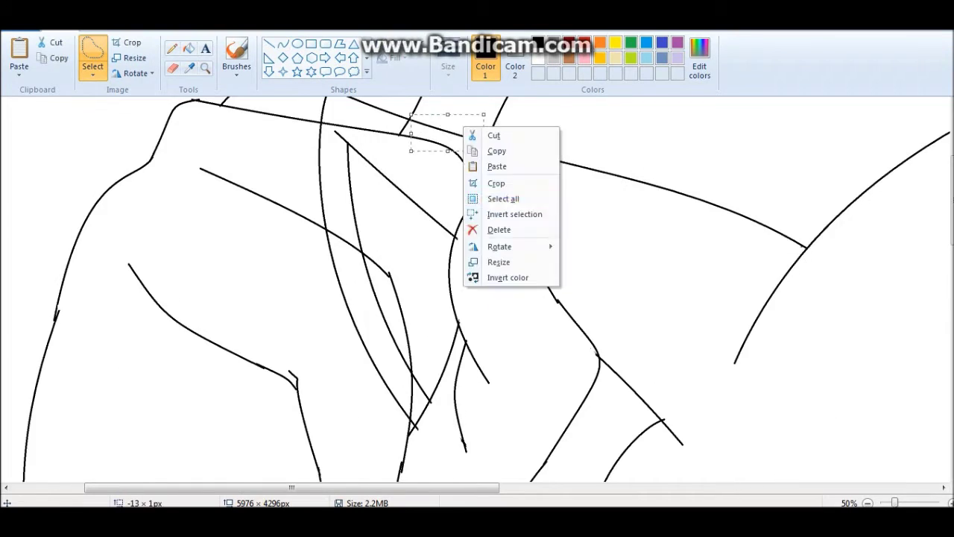
key(Escape)
- Delete the ear tip that overlaps the knuckles and erase its remaining stubs
scroll(477, 299, up, 3)
drag(306, 274, 408, 314)
right_click(409, 315)
click(443, 417)
scroll(444, 336, down, 2)
click(172, 67)
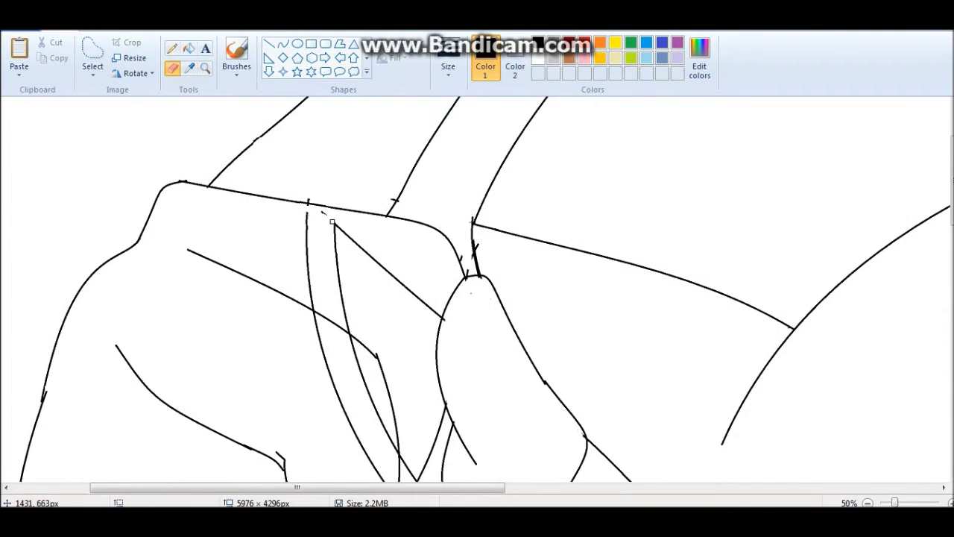
- Delete the inner-ear lines and the ear's outer curve that run across the bent finger
click(92, 52)
drag(319, 226, 440, 328)
right_click(417, 300)
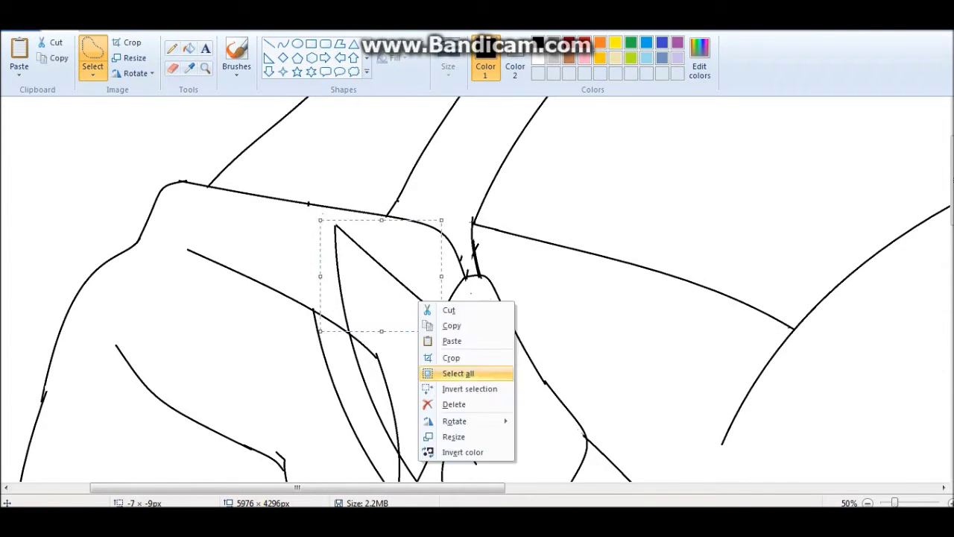
click(447, 403)
scroll(447, 298, down, 2)
drag(314, 217, 328, 298)
key(Delete)
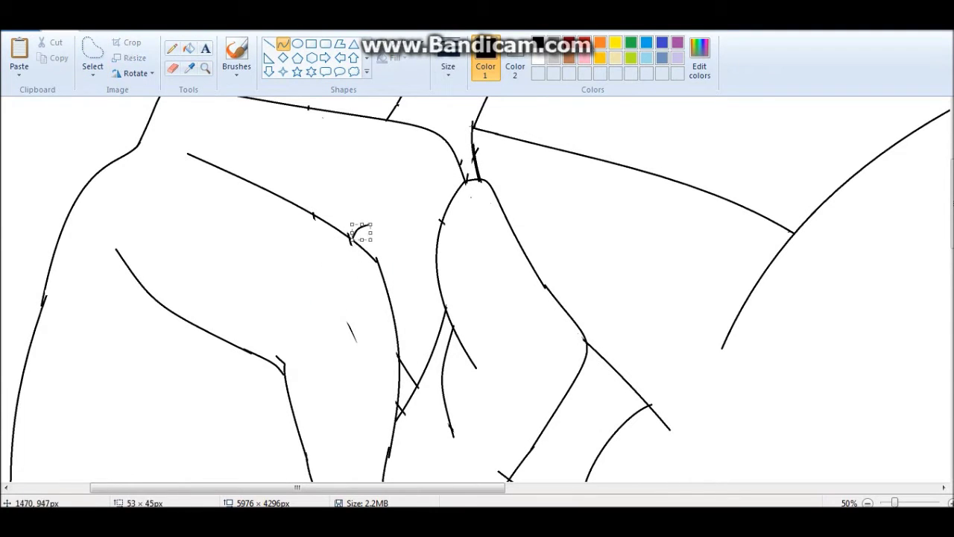
- Add short crease lines to the glove and erase leftover ear marks between the fingers
click(172, 67)
scroll(421, 383, down, 3)
scroll(422, 383, up, 3)
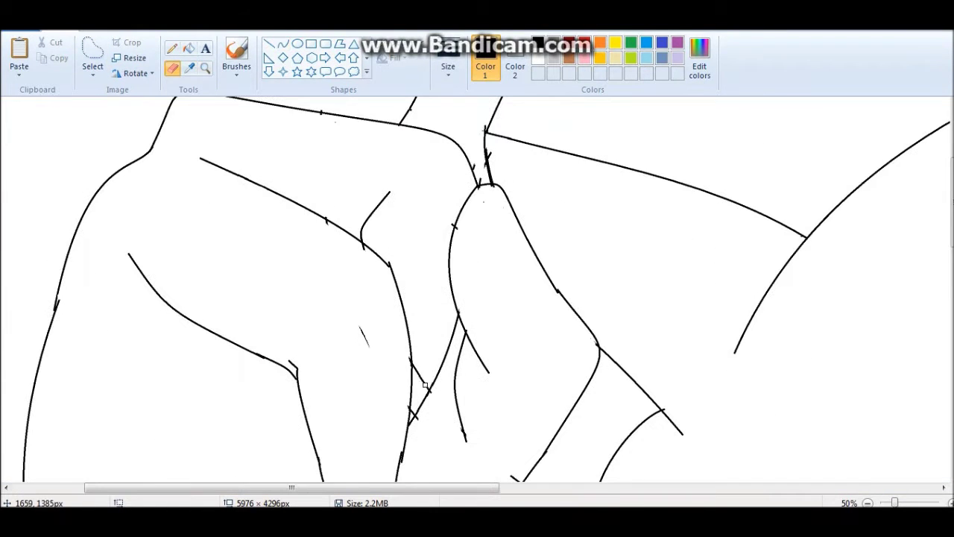
click(284, 43)
scroll(477, 298, down, 2)
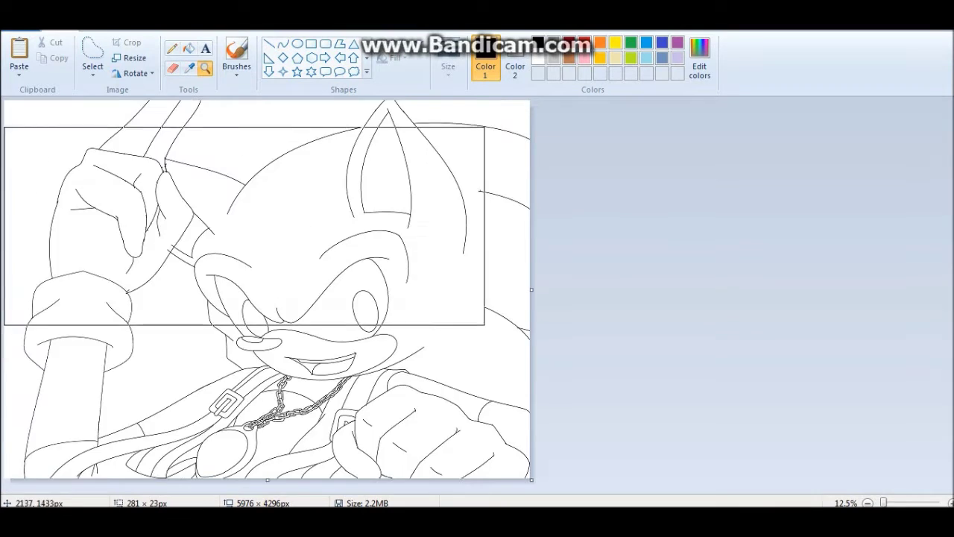
- Replace the long raised-finger lines with short curled finger outlines behind the knuckles
scroll(477, 298, up, 1)
click(172, 67)
scroll(394, 203, up, 1)
click(188, 48)
click(205, 67)
right_click(289, 262)
click(289, 262)
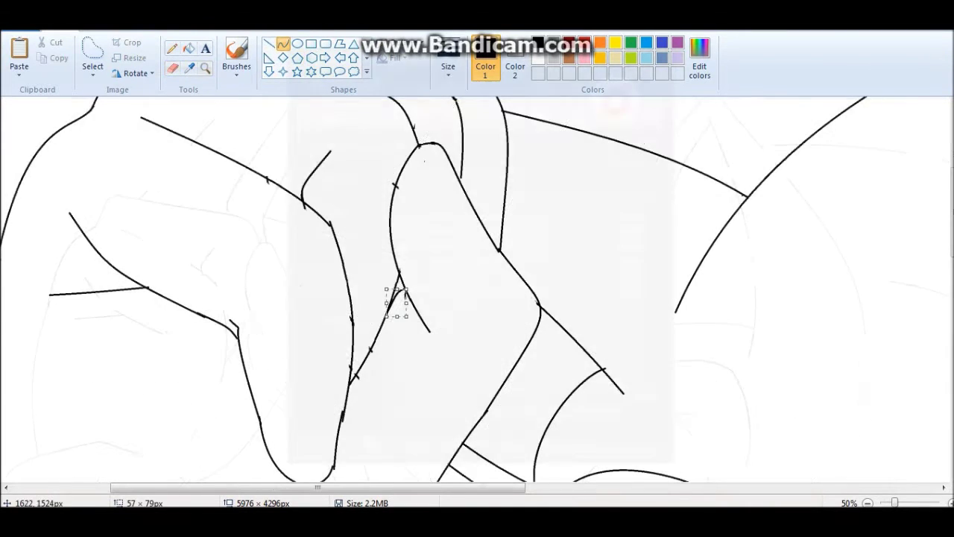
- Insert the coloured reference picture of the hedgehog from a file and place it in the canvas's upper-left corner
right_click(394, 305)
click(19, 70)
click(45, 112)
scroll(537, 268, down, 3)
click(578, 223)
key(Return)
drag(86, 206, 51, 196)
- Sample the blue from the reference figure and fill the head, quills and neck area with it
click(190, 67)
click(30, 134)
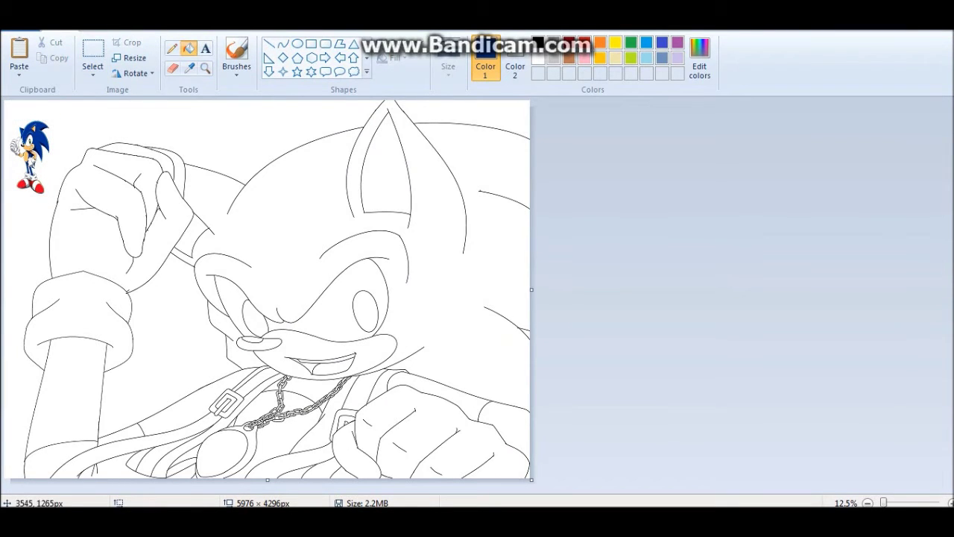
click(447, 171)
click(238, 335)
click(313, 389)
scroll(93, 402, up, 1)
click(554, 404)
- Fill the open gaps between the necklace's chain links with the same blue
scroll(554, 405, up, 2)
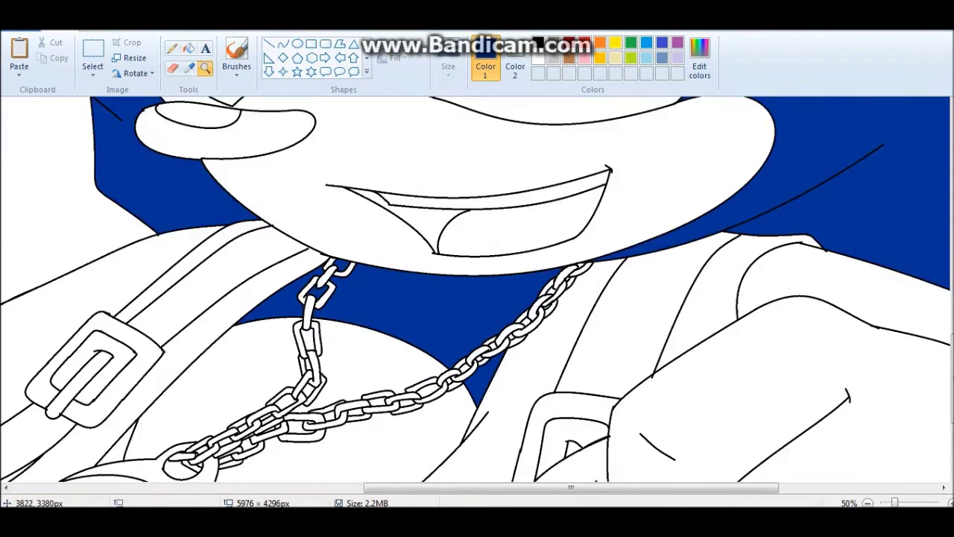
click(205, 68)
click(425, 349)
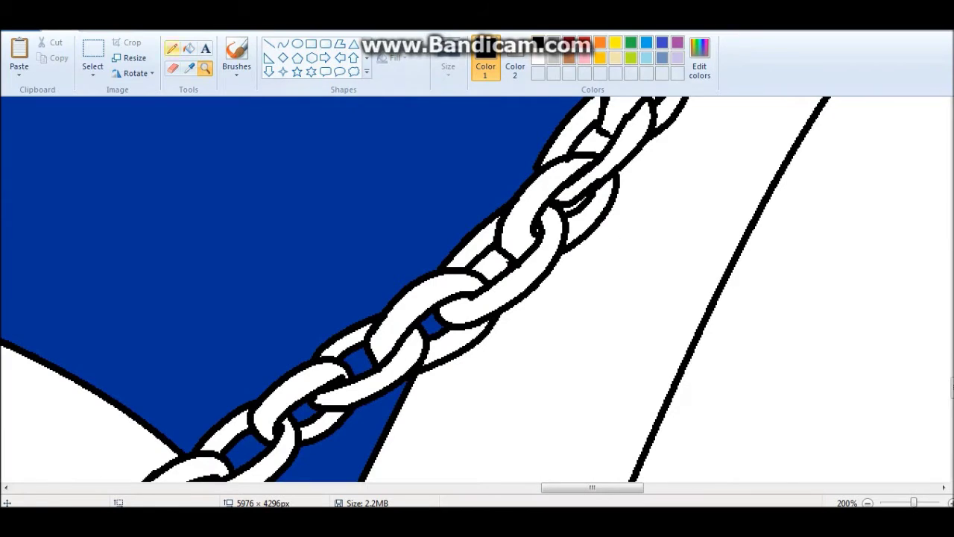
click(489, 257)
scroll(488, 257, down, 4)
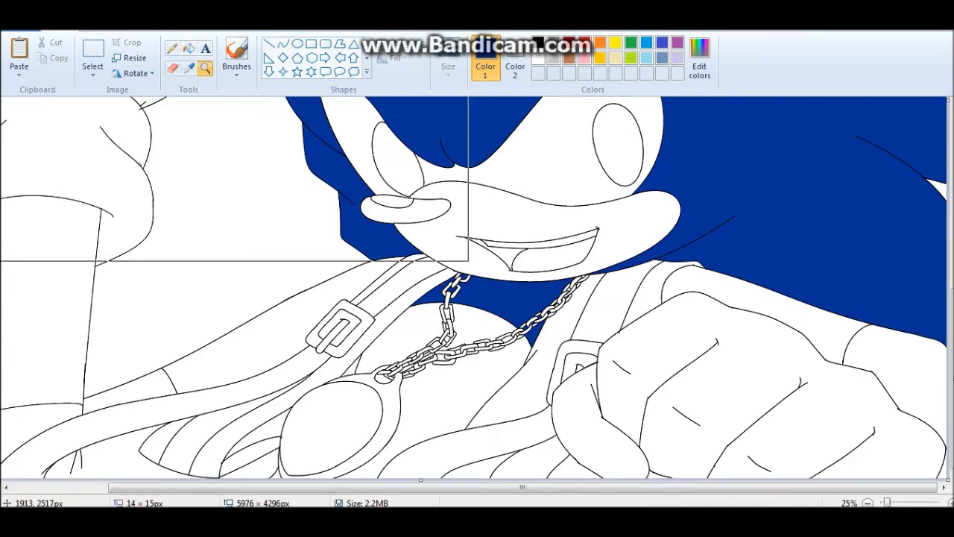
- Fill the muzzle, raised forearm and adjoining upper arm with light orange skin colour
scroll(477, 298, up, 1)
scroll(478, 298, down, 1)
click(370, 276)
click(379, 160)
click(25, 426)
click(437, 277)
click(205, 67)
click(405, 276)
click(501, 287)
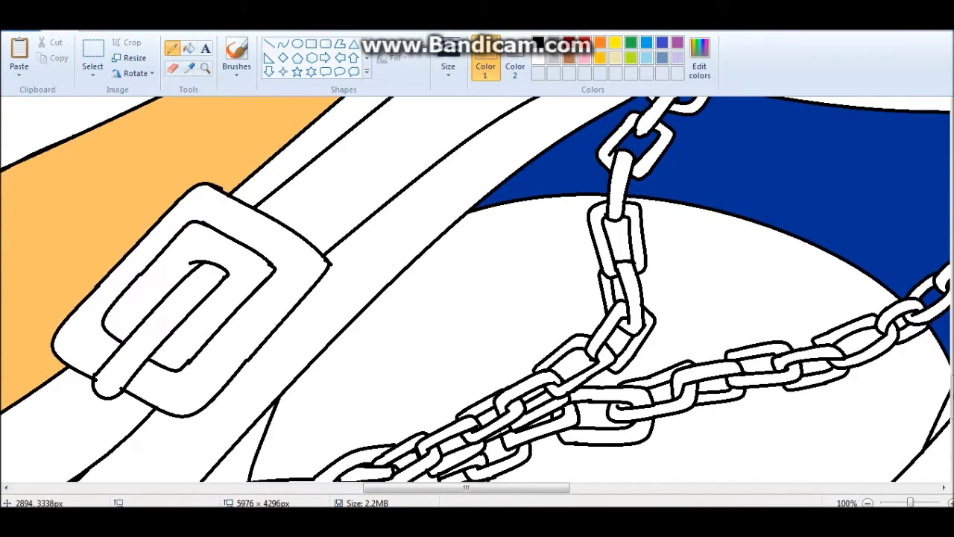
- Set the colour to red 21, green 21, blue 21 and fill the nose and the mouth opening
click(283, 43)
click(188, 49)
click(708, 224)
click(699, 55)
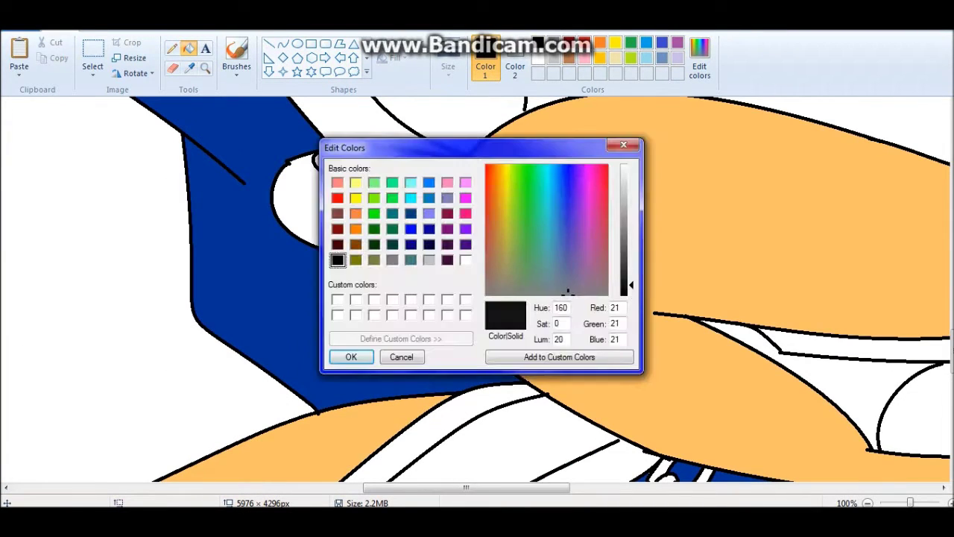
click(351, 355)
click(447, 224)
click(820, 365)
- Fill the raised arm's sleeve ends and the cloth in the drawing's lower-left corner with the near-black colour
click(172, 48)
click(189, 49)
scroll(477, 298, down, 2)
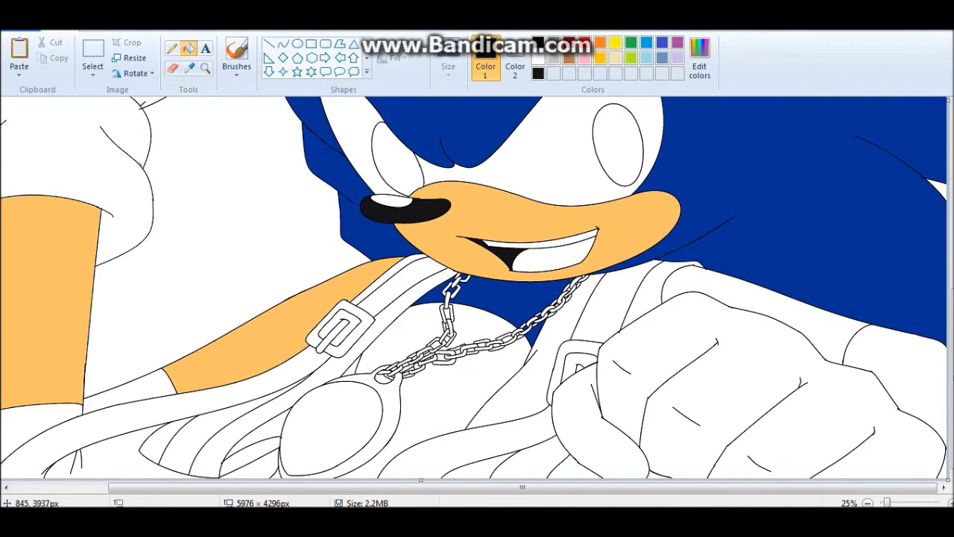
click(126, 387)
click(89, 447)
- Fill the vest panels beside the chain and along the buckled straps with near-black
click(388, 279)
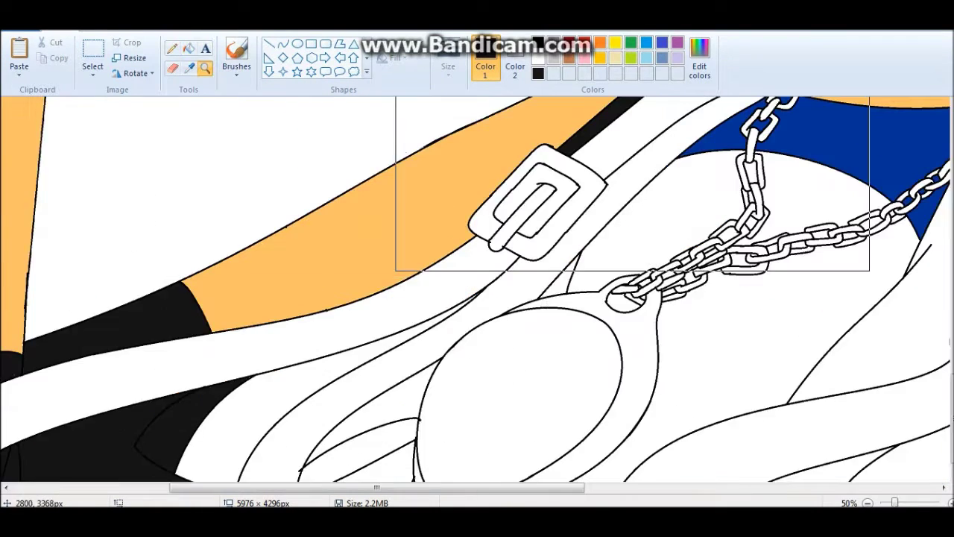
scroll(372, 298, up, 2)
scroll(478, 291, down, 5)
scroll(477, 291, up, 1)
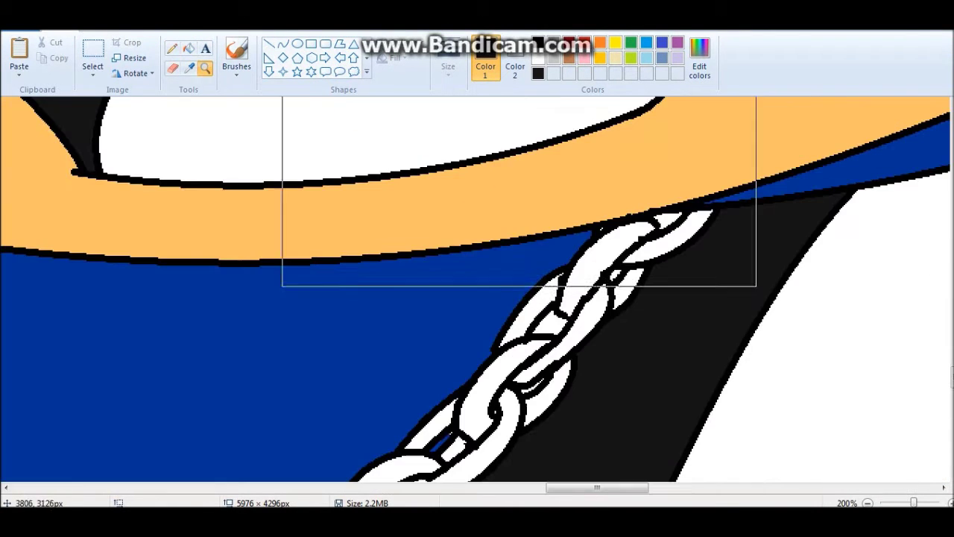
scroll(477, 291, down, 3)
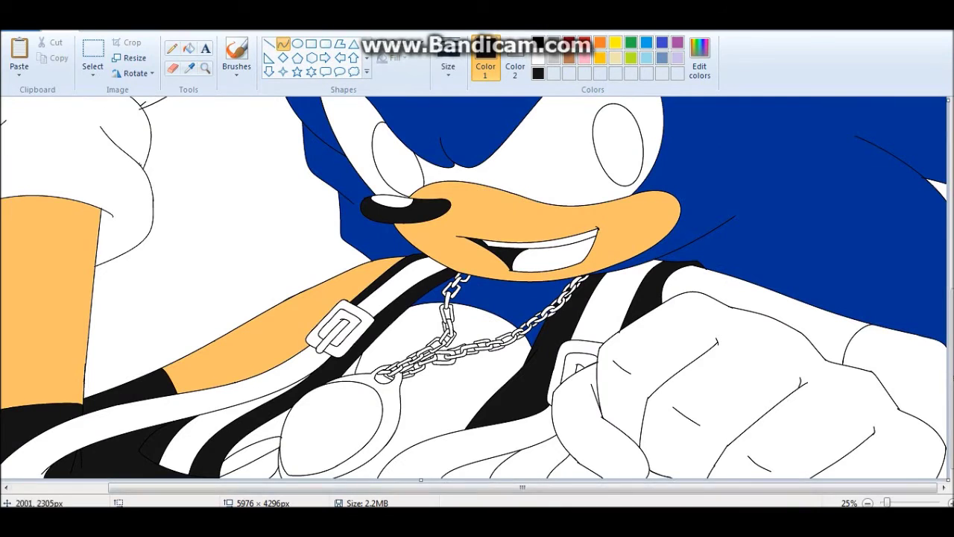
- Fill the fist's arm with light orange, and its sleeve end and the remaining lower cloth folds with near-black
click(477, 466)
click(895, 373)
click(574, 466)
click(188, 67)
click(268, 335)
click(745, 298)
click(261, 437)
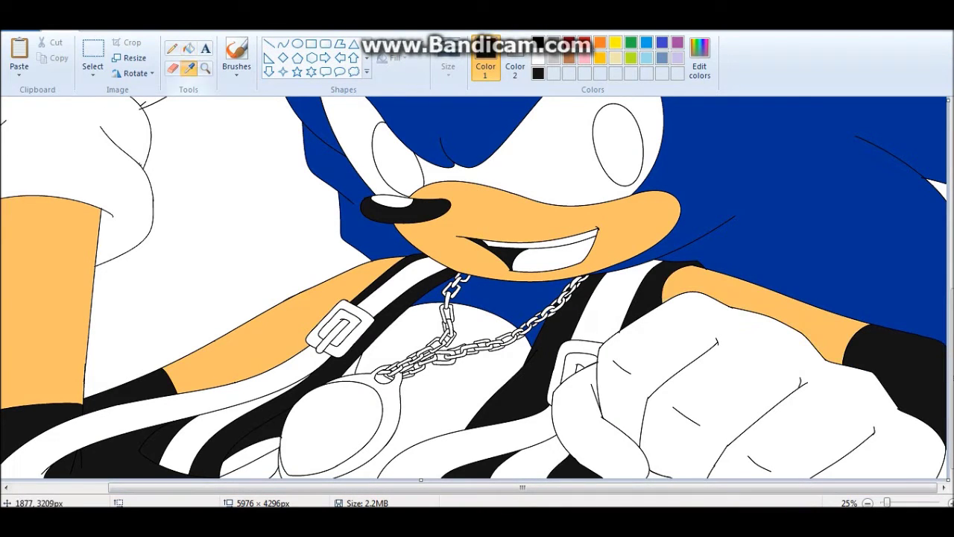
- Fill the chest, the small patch beside the pendant and the gaps inside the chain links with light orange
click(239, 466)
click(418, 418)
click(189, 67)
scroll(459, 470, up, 1)
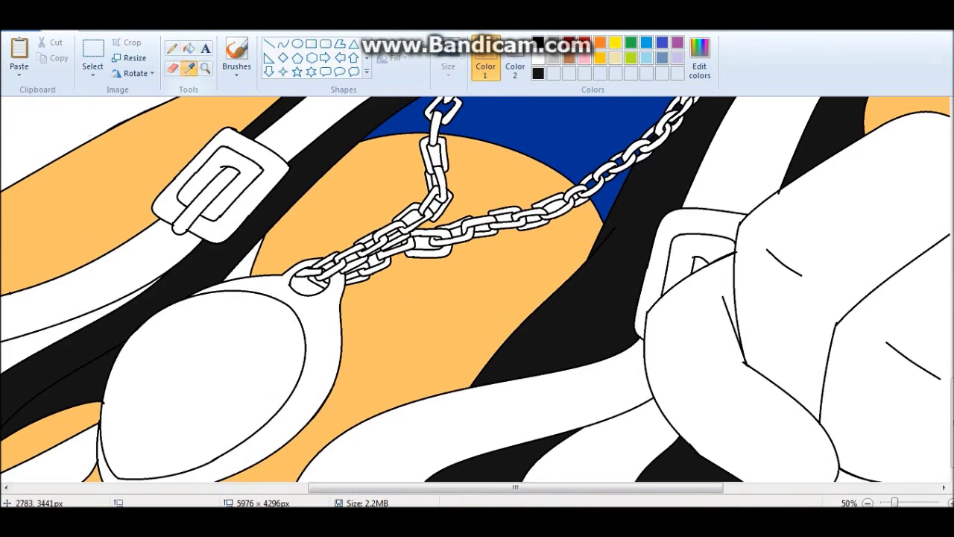
scroll(417, 216, up, 2)
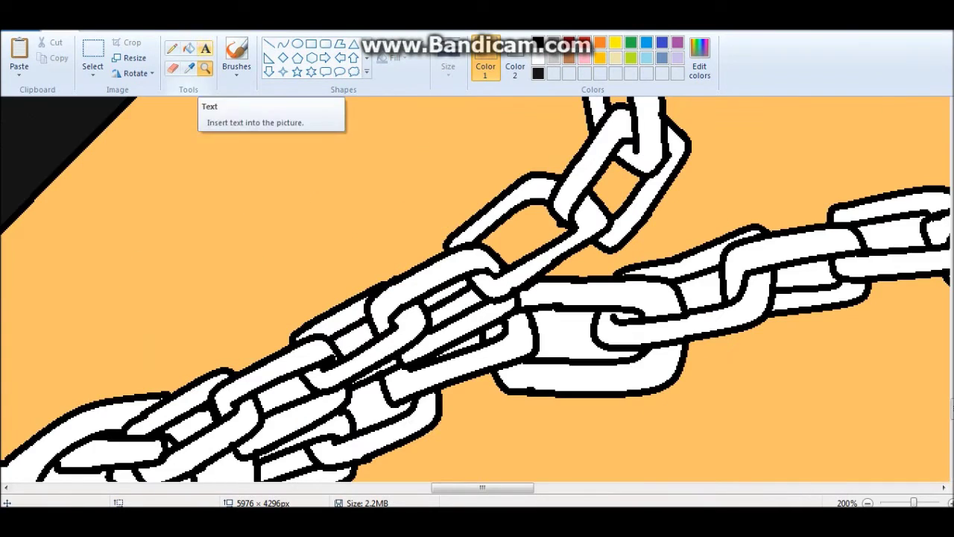
scroll(478, 291, down, 2)
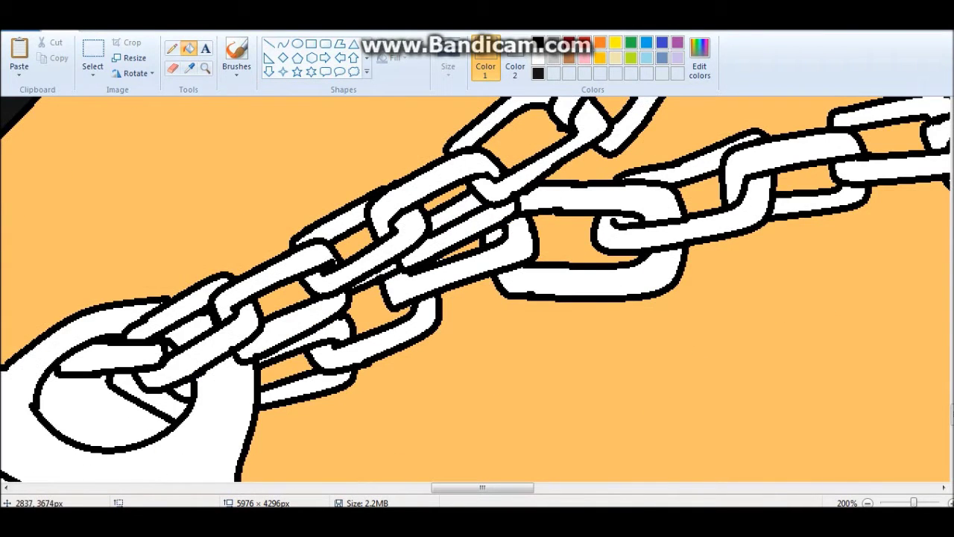
- Fill both irises with green and the tongue with a custom pink
click(205, 67)
scroll(176, 212, down, 3)
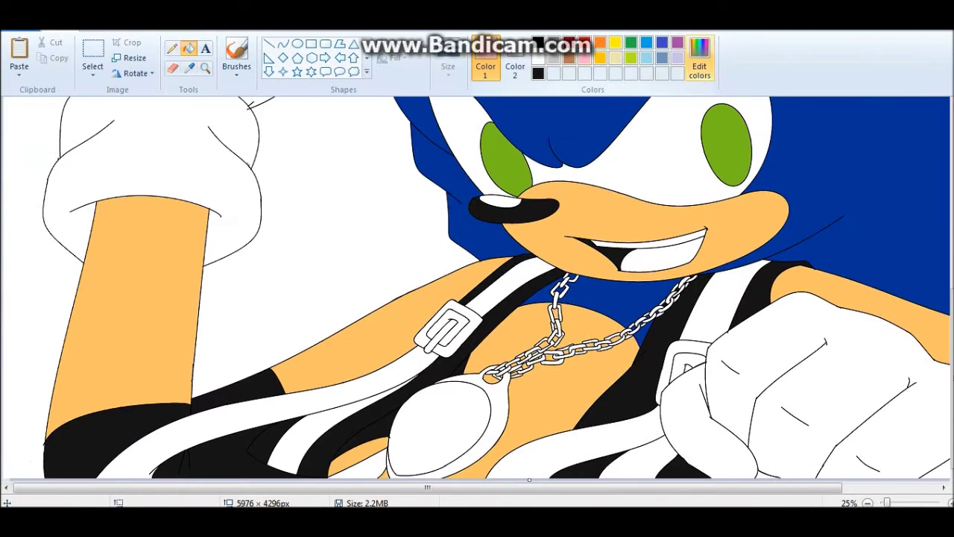
click(699, 60)
click(447, 182)
click(351, 356)
click(667, 244)
- Define a custom bright blue and fill the vest's straps and the openings inside the buckles with it
click(699, 60)
click(429, 197)
click(428, 182)
click(351, 356)
click(514, 280)
click(447, 326)
click(223, 417)
click(314, 447)
click(720, 299)
click(686, 365)
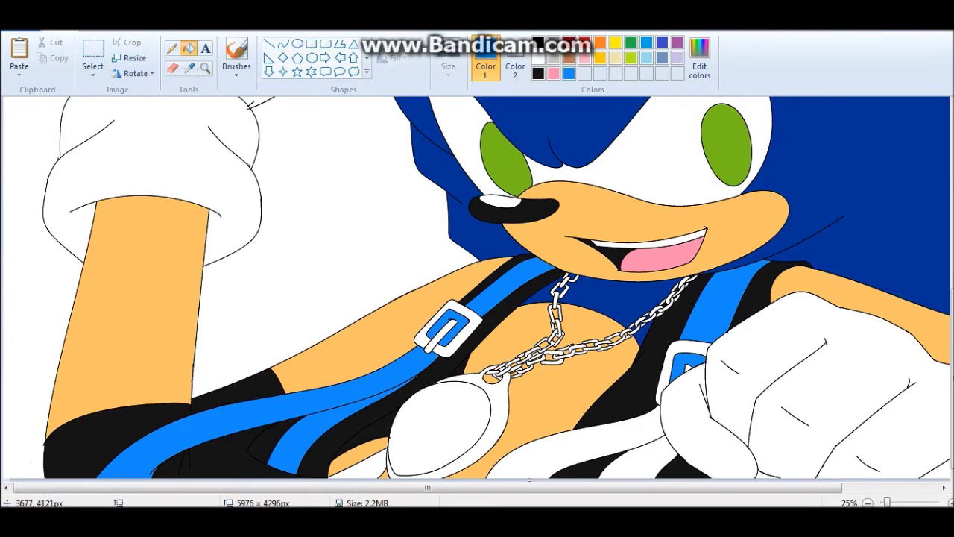
click(582, 448)
- Fill the pendant's frame and the chain links attached to its ring with light grey
click(477, 387)
scroll(485, 358, up, 4)
click(418, 298)
click(448, 280)
click(478, 261)
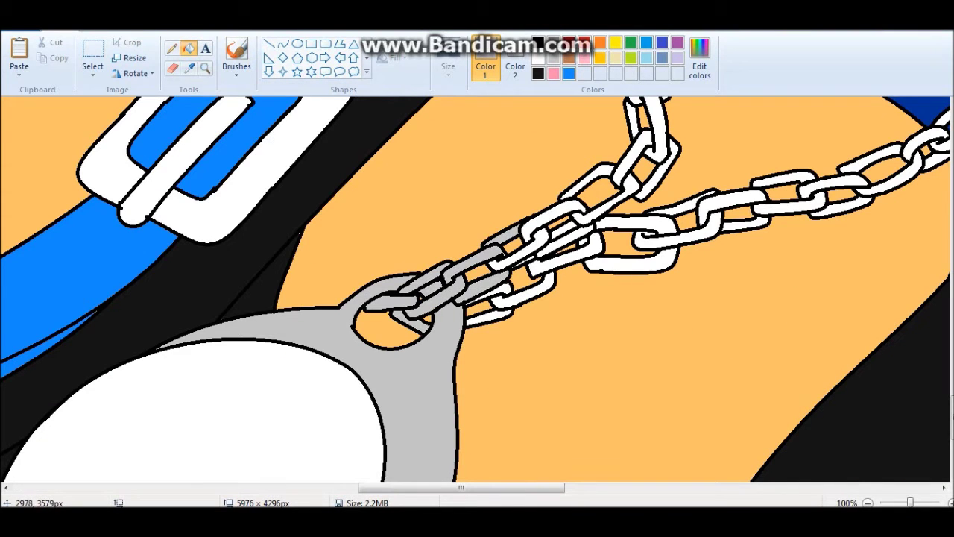
- Fill the links where the two chain strands cross and the lower part of the upright strand with light grey
click(515, 246)
click(551, 224)
click(548, 265)
click(578, 237)
click(603, 198)
click(632, 160)
click(656, 134)
click(632, 119)
click(633, 224)
click(522, 291)
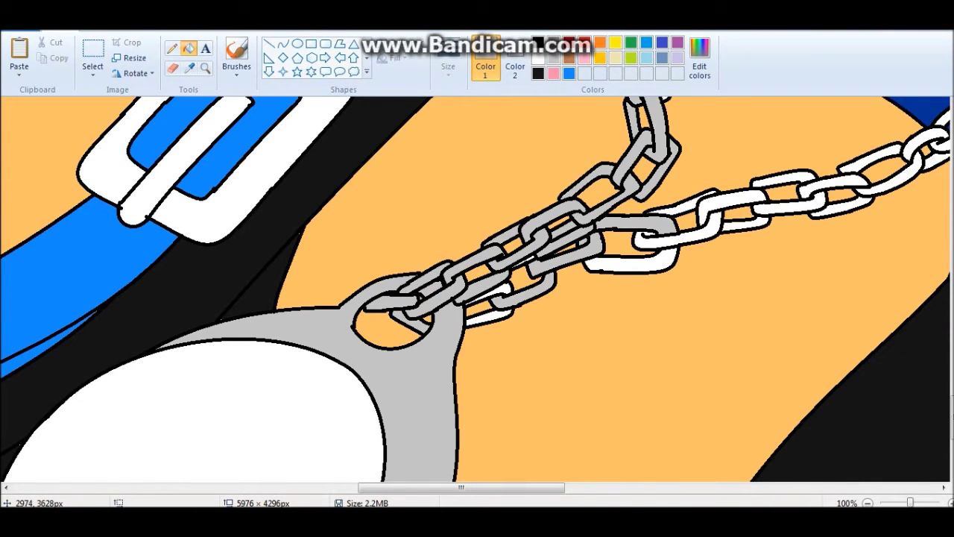
- Fill the links of the slanted chain strand with light grey from the crossing up towards the chin
click(630, 263)
click(686, 227)
click(735, 210)
click(783, 202)
scroll(477, 291, right, 6)
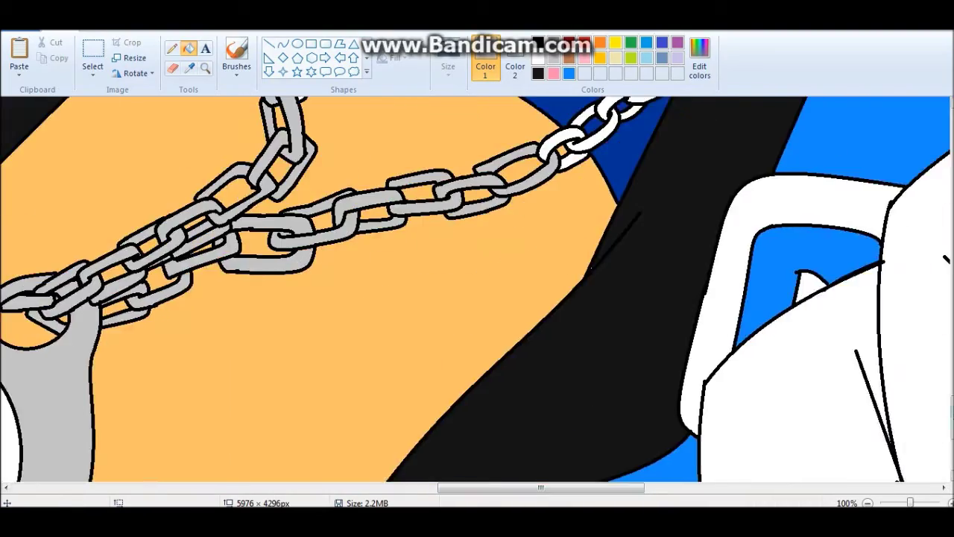
scroll(477, 291, left, 2)
scroll(477, 291, up, 2)
click(682, 187)
click(738, 141)
scroll(477, 290, up, 5)
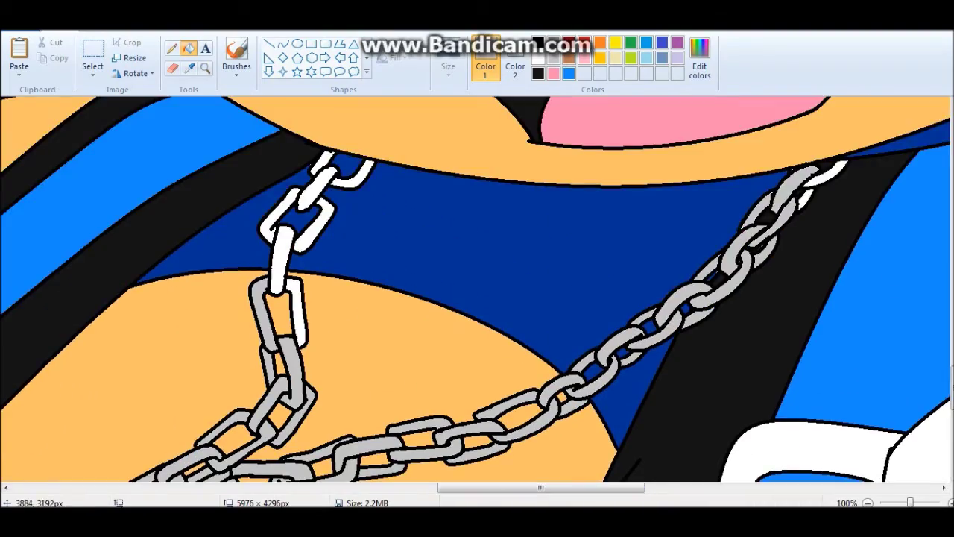
- Fill the remaining chain links and the strap buckles with light grey, and the pendant's oval with bright blue
scroll(477, 291, right, 5)
scroll(477, 291, down, 2)
click(237, 55)
- Delete the small reference picture from the drawing's upper-left corner
scroll(478, 291, down, 3)
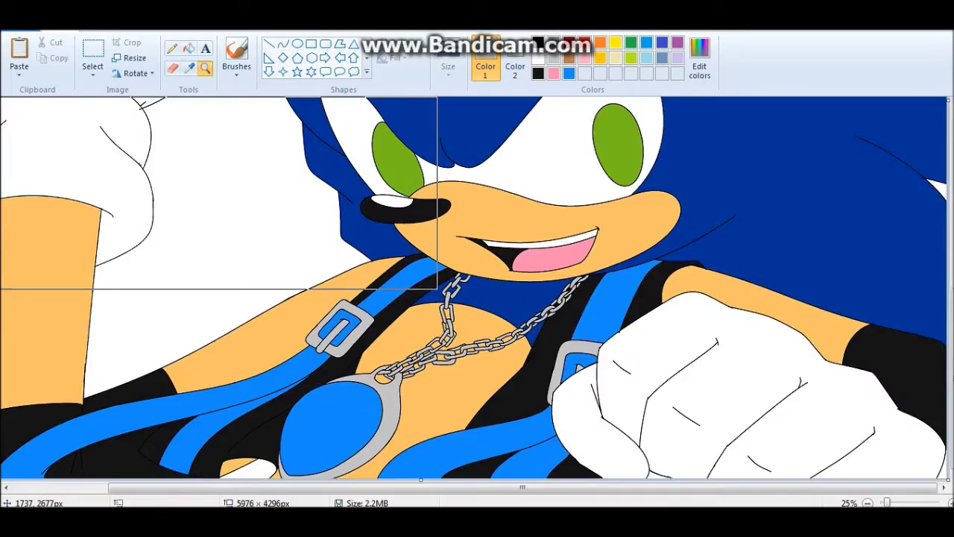
click(92, 55)
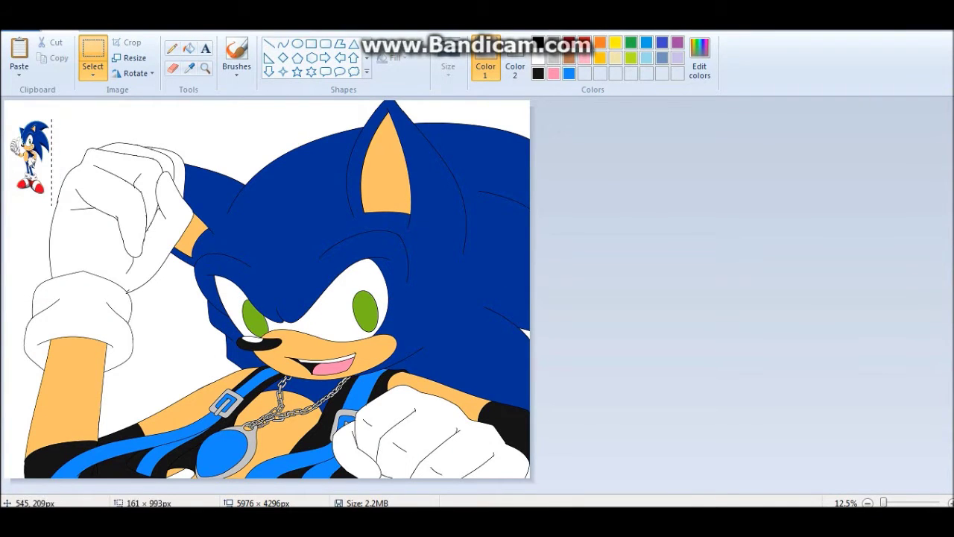
key(Delete)
- Sample the fur's blue and darken it into a custom navy for the shading
click(190, 68)
click(418, 149)
click(700, 60)
click(558, 356)
click(350, 356)
- Draw navy shadow-edge curves around the muzzle's cheek, beside the nearby quill line and down the larger eye's outer side
click(205, 68)
click(417, 186)
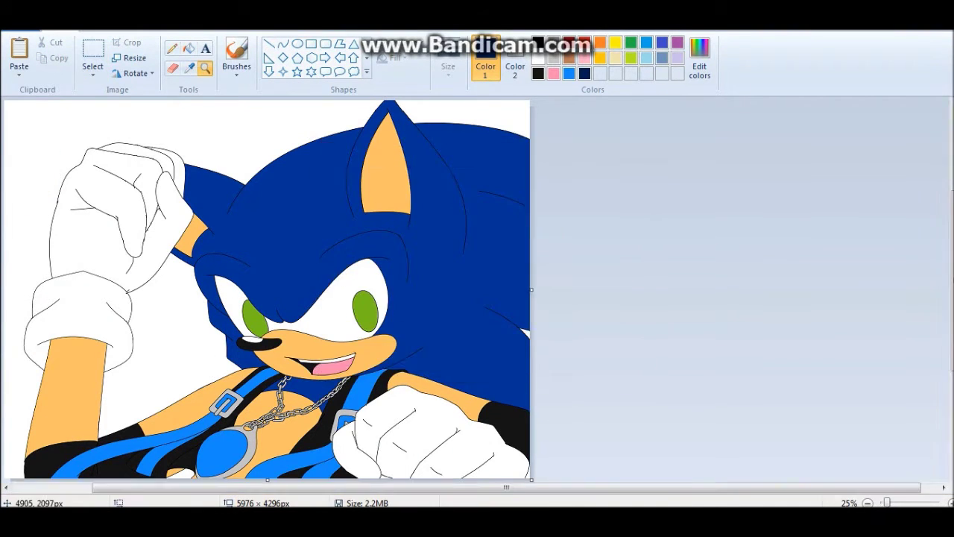
click(402, 355)
click(284, 45)
drag(481, 283, 667, 238)
drag(447, 112, 596, 152)
scroll(686, 294, up, 6)
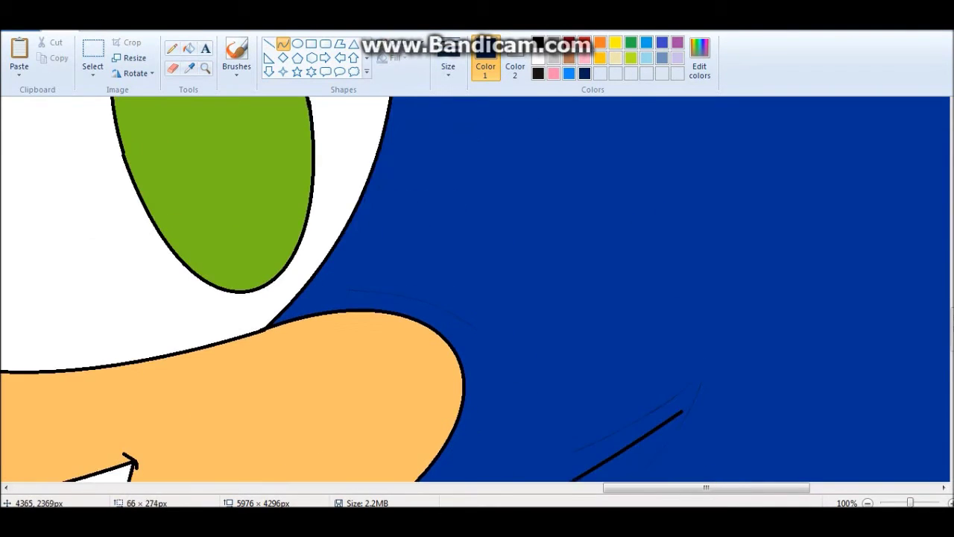
drag(403, 102, 339, 390)
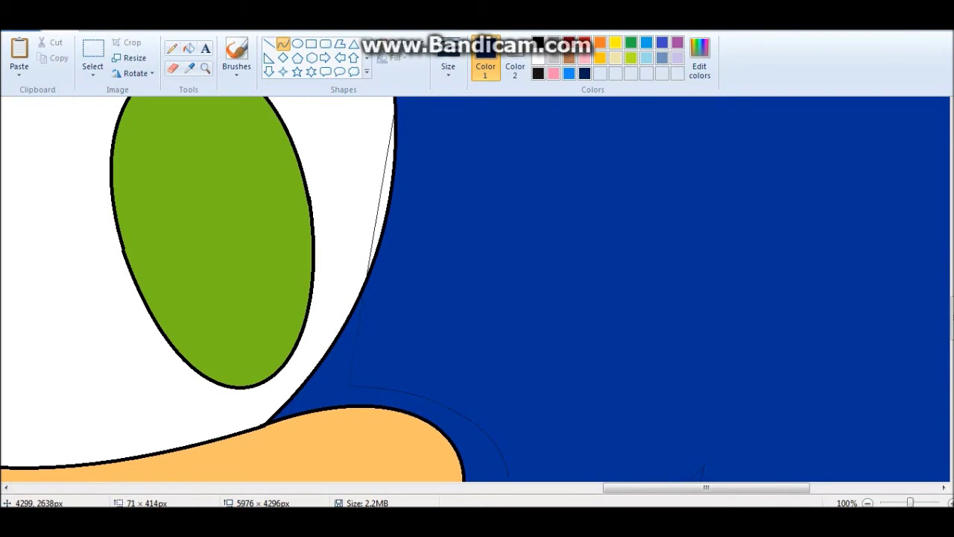
- Draw navy curves marking the shadow edge on the fur above the fist's shoulder and arm
click(205, 68)
right_click(380, 245)
click(485, 447)
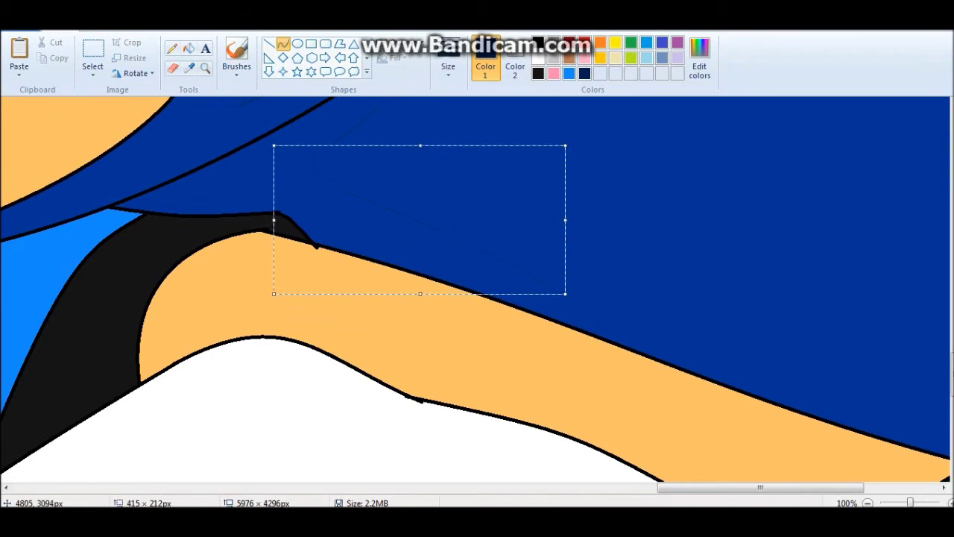
scroll(191, 228, right, 5)
click(283, 44)
drag(4, 138, 898, 477)
scroll(477, 295, down, 1)
scroll(477, 294, down, 2)
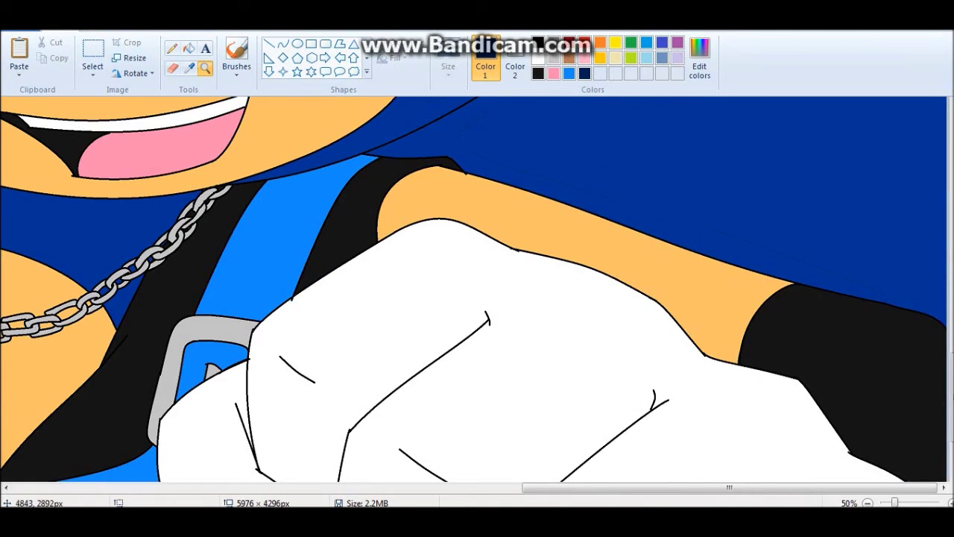
- Fill the outlined shadow beside the cheek and above the arm with navy and touch up its edges
scroll(477, 224, up, 3)
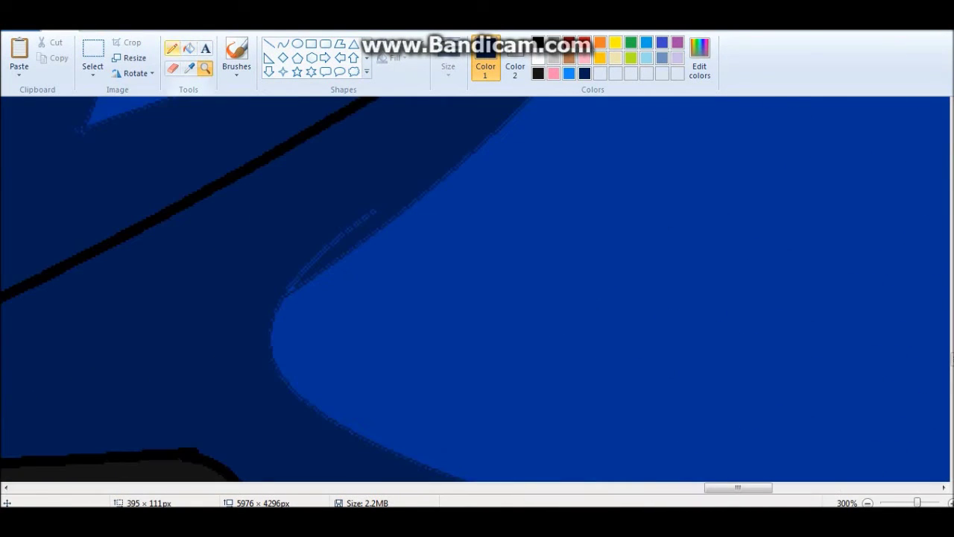
click(173, 47)
scroll(477, 291, down, 4)
scroll(477, 291, up, 3)
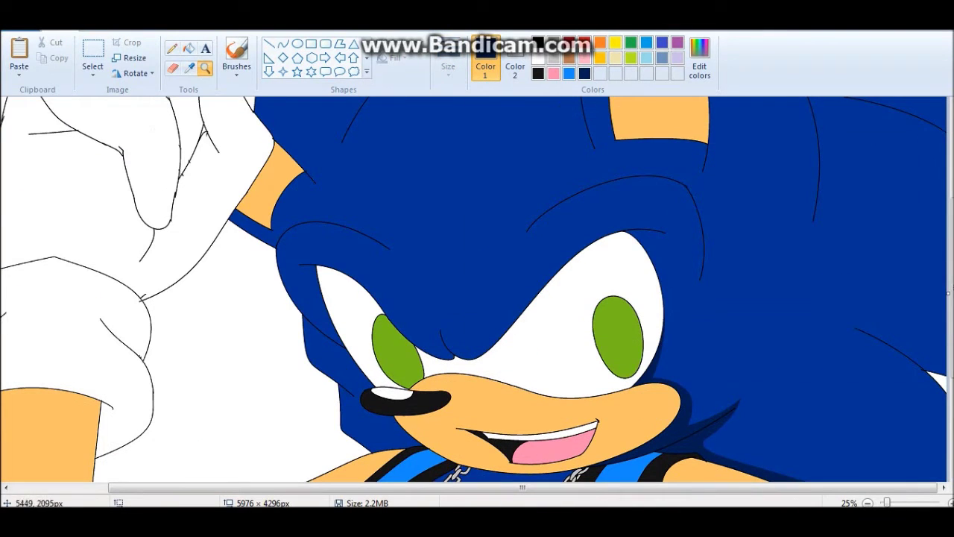
- Draw navy shadow curves along the quill line beside the larger eye and around the large ear
click(284, 45)
click(849, 331)
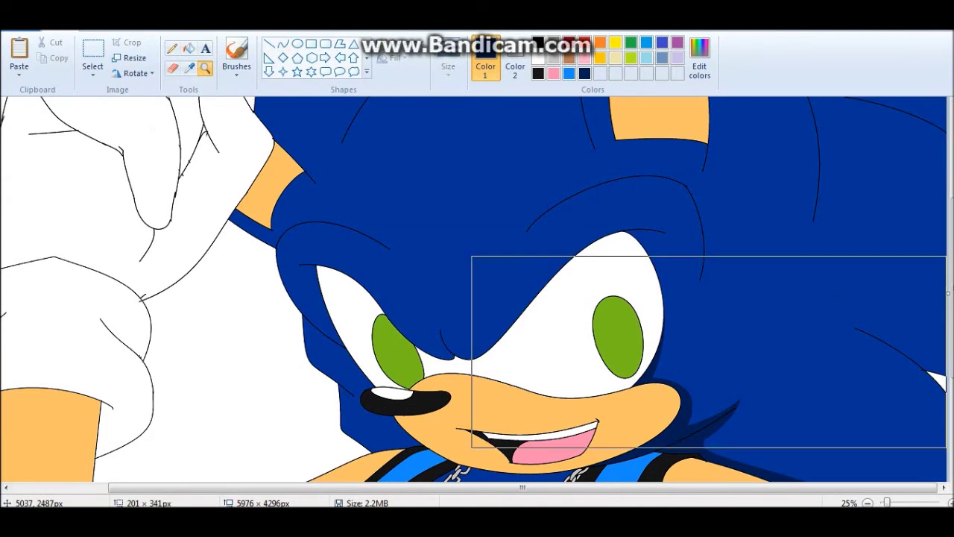
scroll(477, 291, up, 2)
click(172, 48)
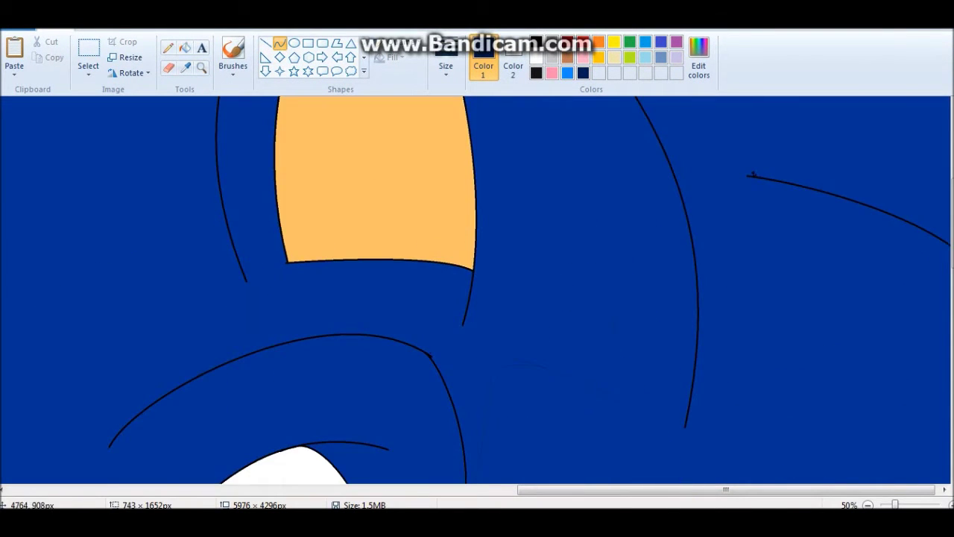
scroll(477, 291, up, 3)
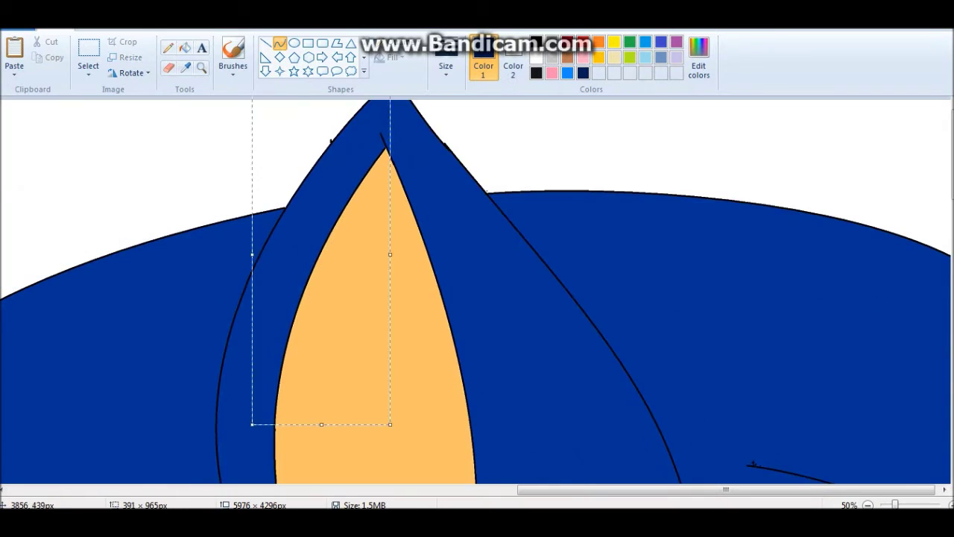
scroll(477, 291, down, 2)
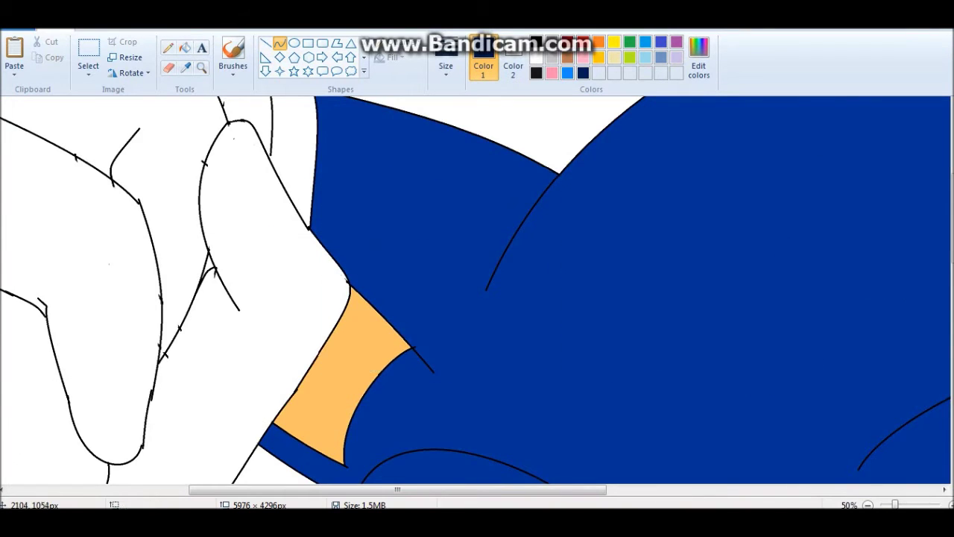
- Shade the base of the ear behind the raised hand and the edges around the smaller eye with navy
scroll(477, 290, up, 1)
scroll(477, 290, down, 2)
drag(417, 192, 485, 330)
scroll(477, 291, down, 3)
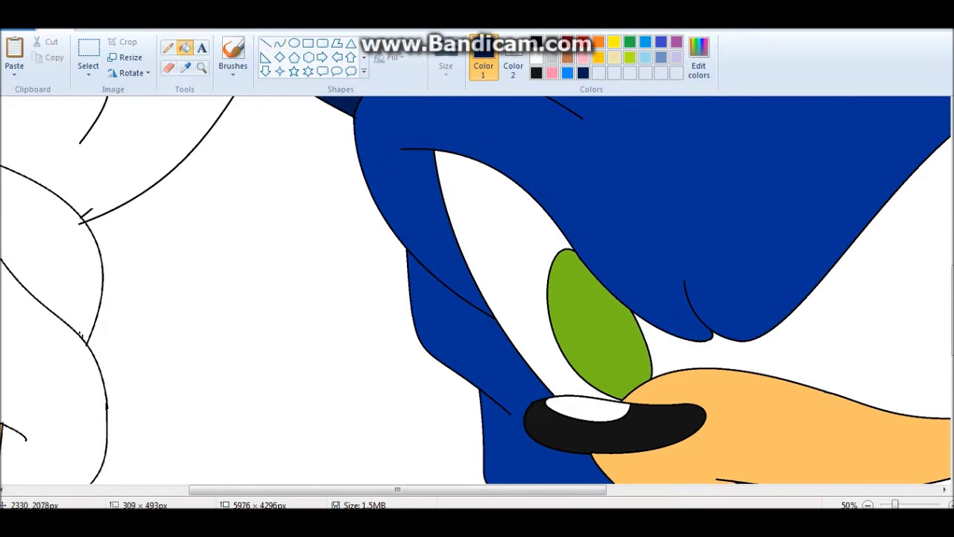
scroll(477, 291, down, 1)
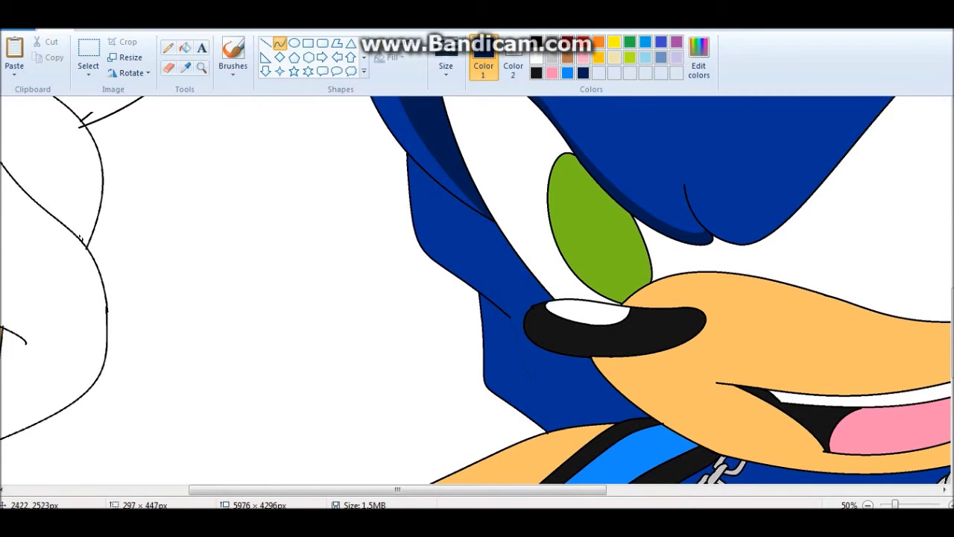
- Draw a navy shadow curve beneath the chin between the chain strands and fill the area above it
scroll(477, 291, down, 2)
drag(340, 239, 820, 437)
scroll(478, 291, up, 2)
click(184, 47)
click(522, 228)
click(202, 67)
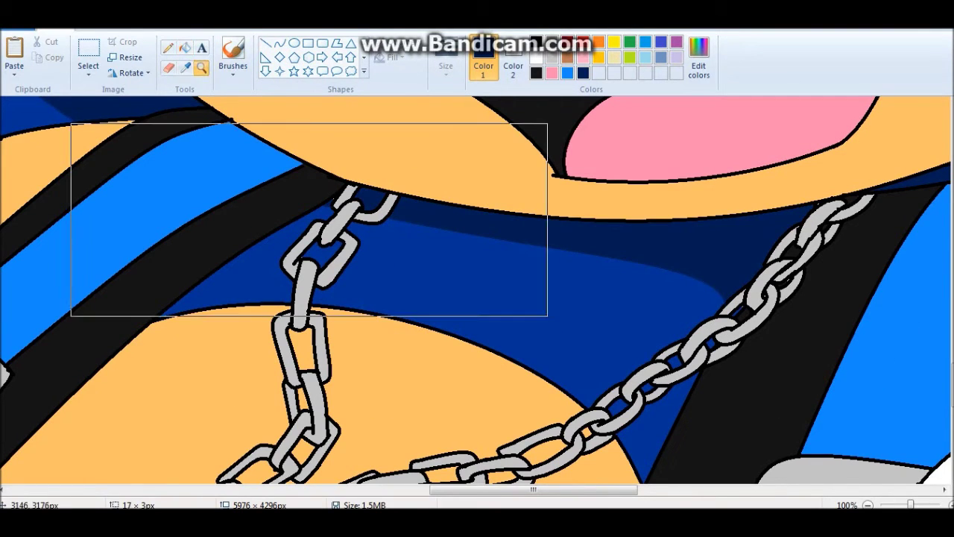
- Shade along the upper quill line behind the large ear with navy
right_click(663, 429)
right_click(215, 170)
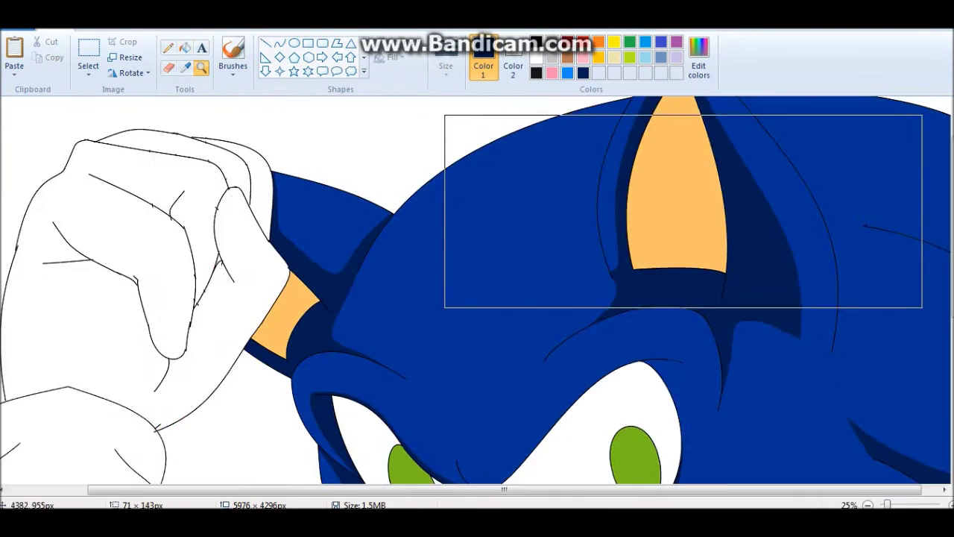
click(745, 221)
click(202, 67)
right_click(288, 298)
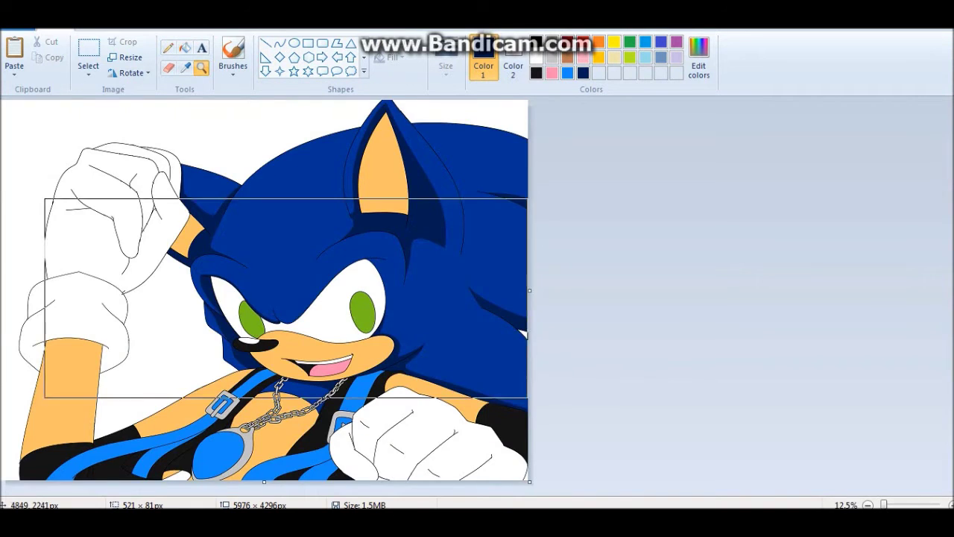
- Draw navy curves along the larger eye's outer side and the brow above it, and fill the bands between
click(287, 298)
drag(445, 357, 444, 358)
key(ctrl+z)
drag(407, 168, 435, 380)
click(185, 47)
click(438, 194)
click(279, 43)
drag(369, 142, 218, 243)
click(201, 67)
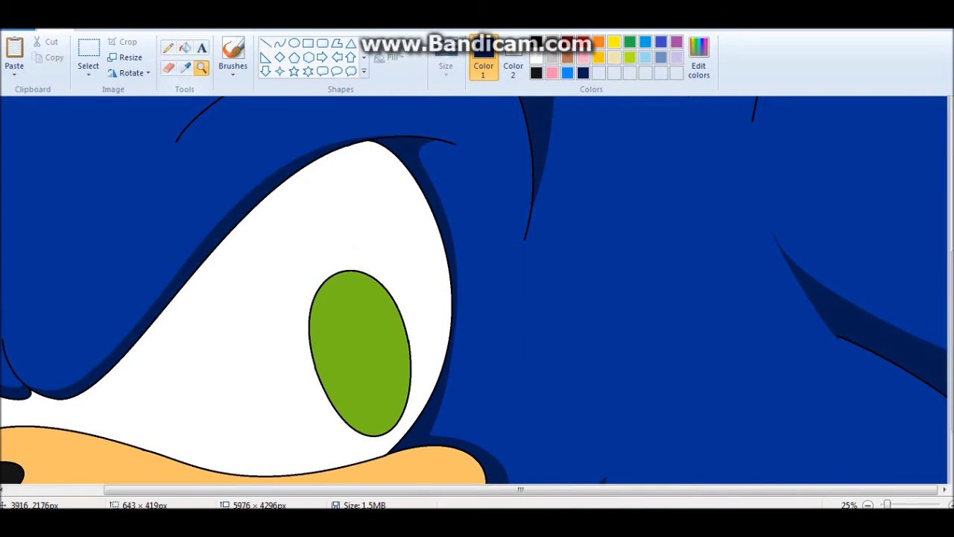
- Using a second, intermediate navy, draw and fill a transition band along the edge of the chin's shadow
right_click(477, 290)
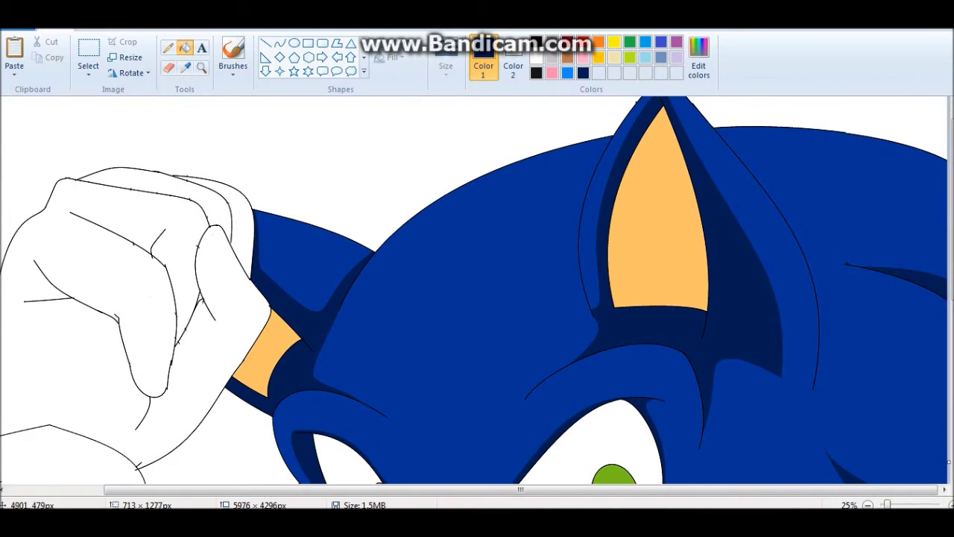
click(710, 315)
click(708, 315)
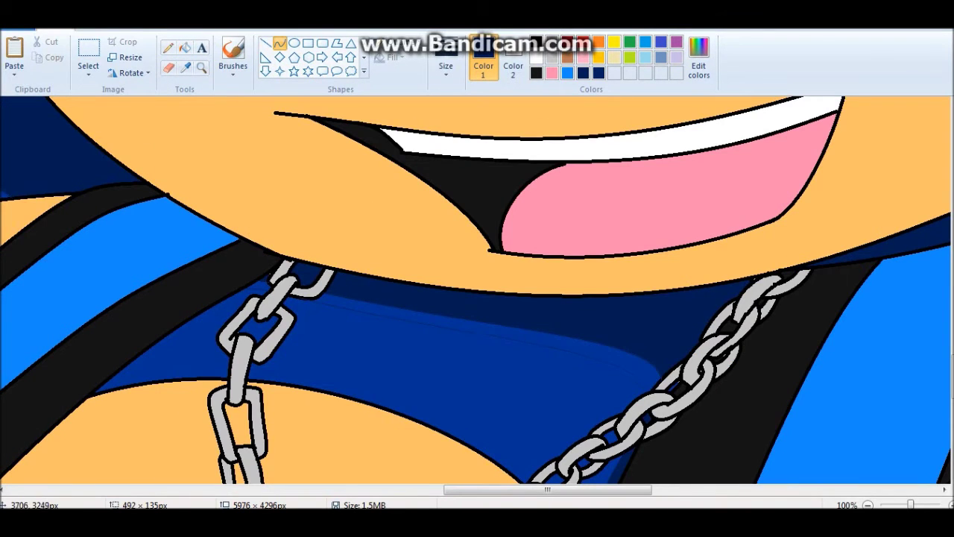
scroll(477, 290, down, 3)
click(185, 47)
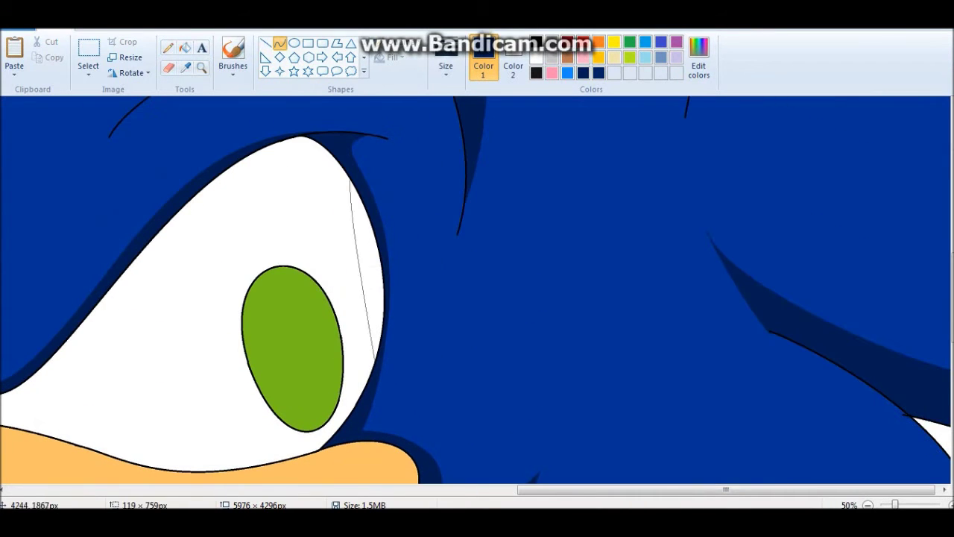
- Add an intermediate navy band outside the shadow beside the larger eye, the cheek and the nearby quill line
drag(401, 344, 415, 468)
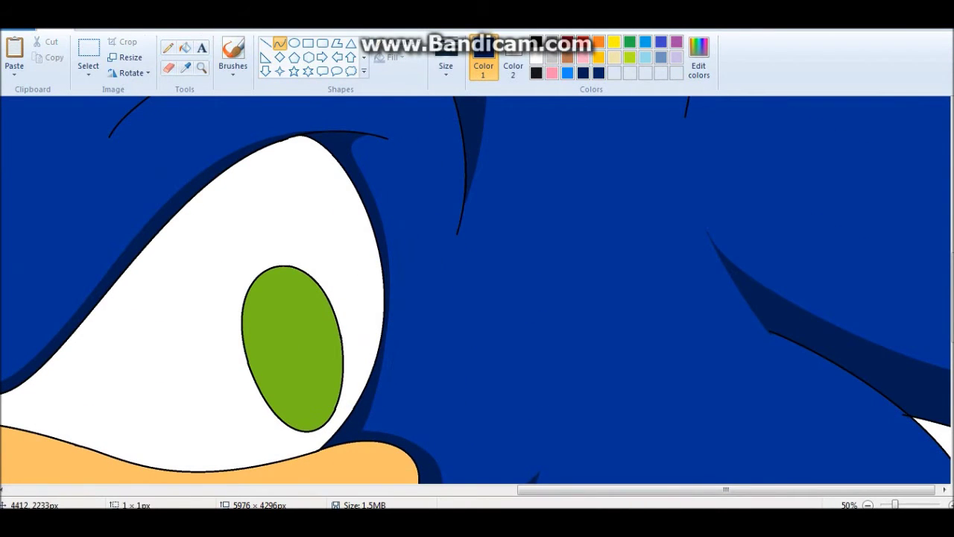
scroll(478, 291, down, 3)
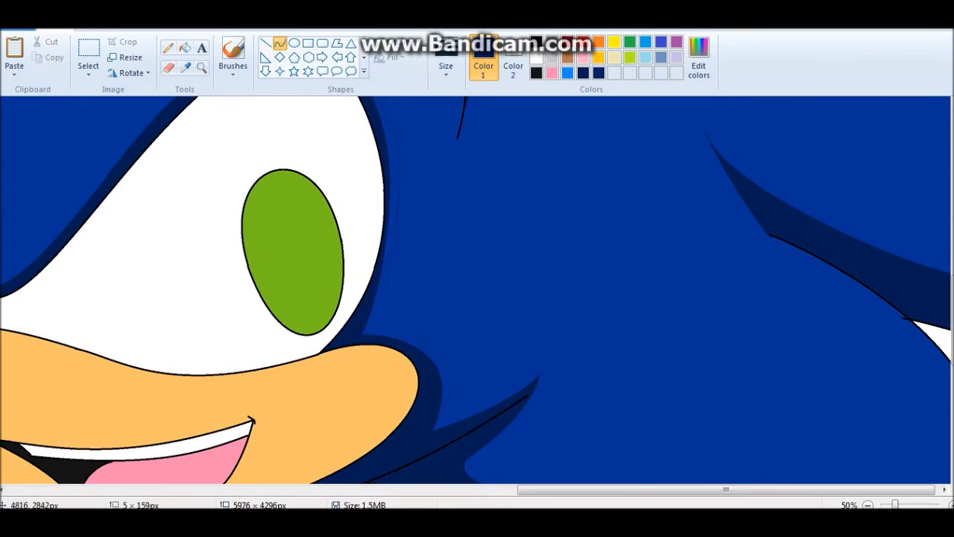
scroll(477, 290, down, 6)
scroll(477, 291, up, 9)
- Draw intermediate navy curves beside the existing brow shadows and around the smaller eye, and fill the bands between
click(279, 44)
mouse_move(82, 411)
mouse_down()
mouse_move(246, 246)
mouse_move(310, 223)
mouse_up()
scroll(477, 291, down, 6)
scroll(477, 291, left, 6)
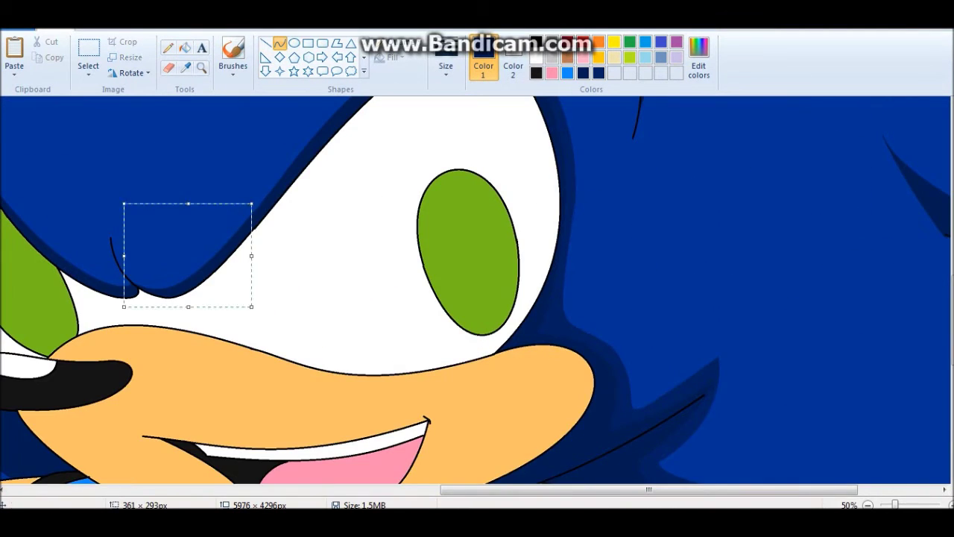
scroll(477, 291, left, 5)
scroll(477, 291, up, 3)
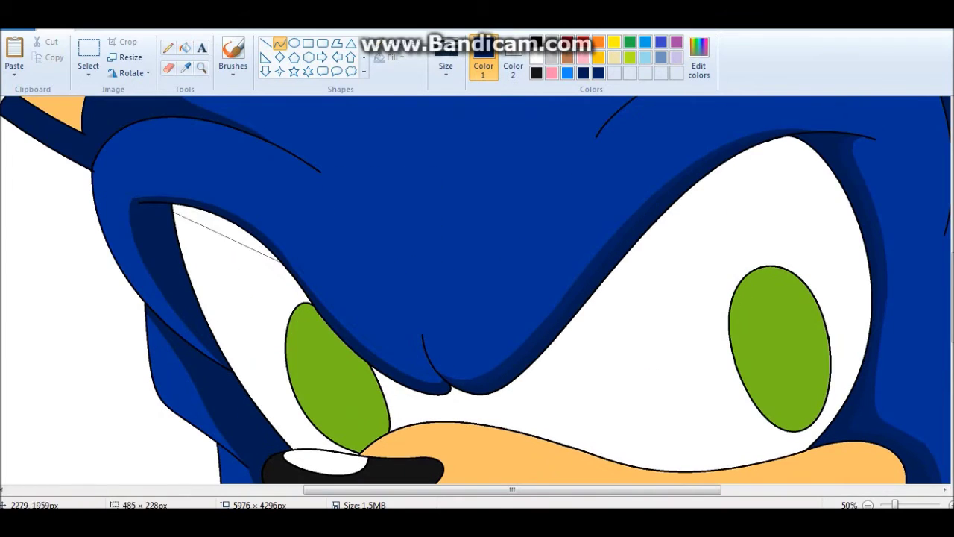
click(185, 47)
click(138, 209)
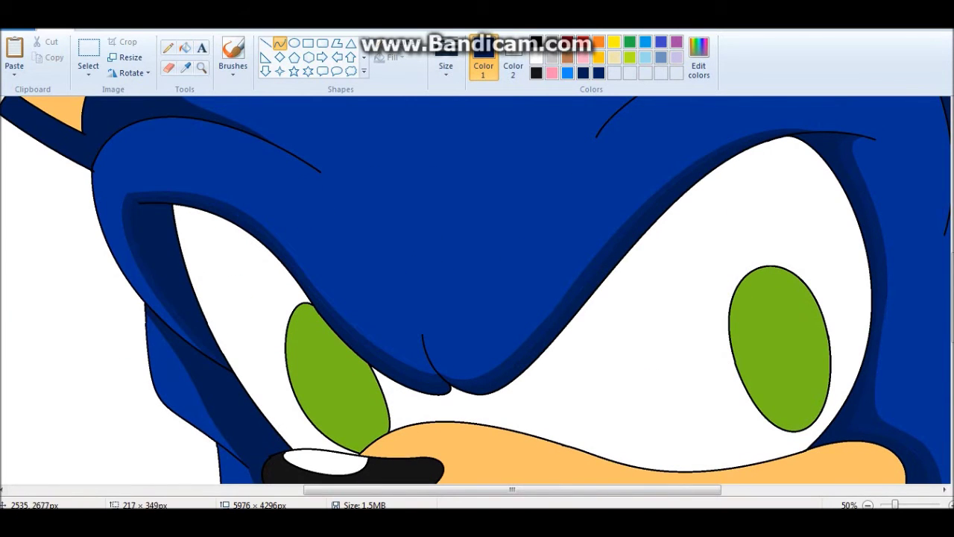
- Add intermediate navy bands along the shadow edges beside the nose and on the forehead by the smaller ear
scroll(477, 290, down, 5)
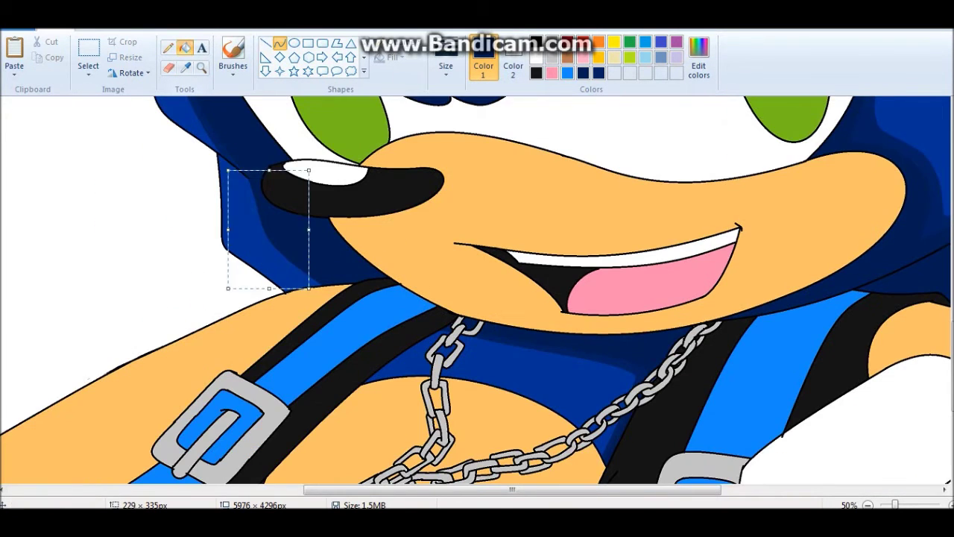
scroll(477, 290, up, 10)
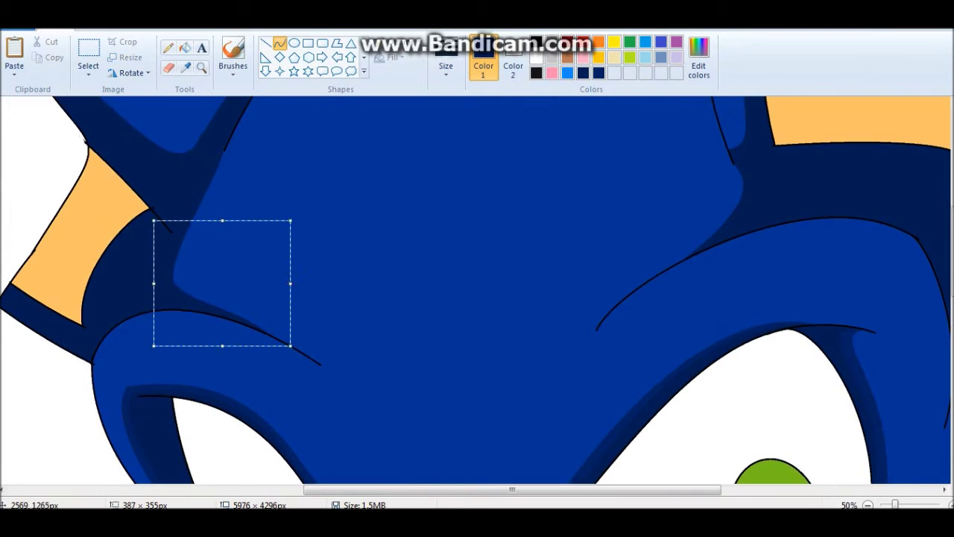
click(185, 47)
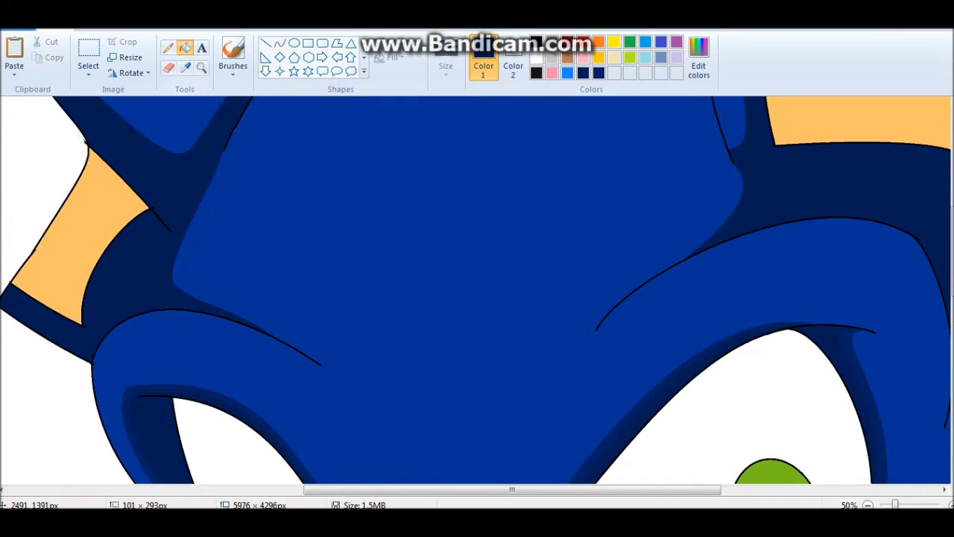
key(ctrl+Page_Up)
click(395, 351)
click(279, 42)
scroll(453, 298, up, 3)
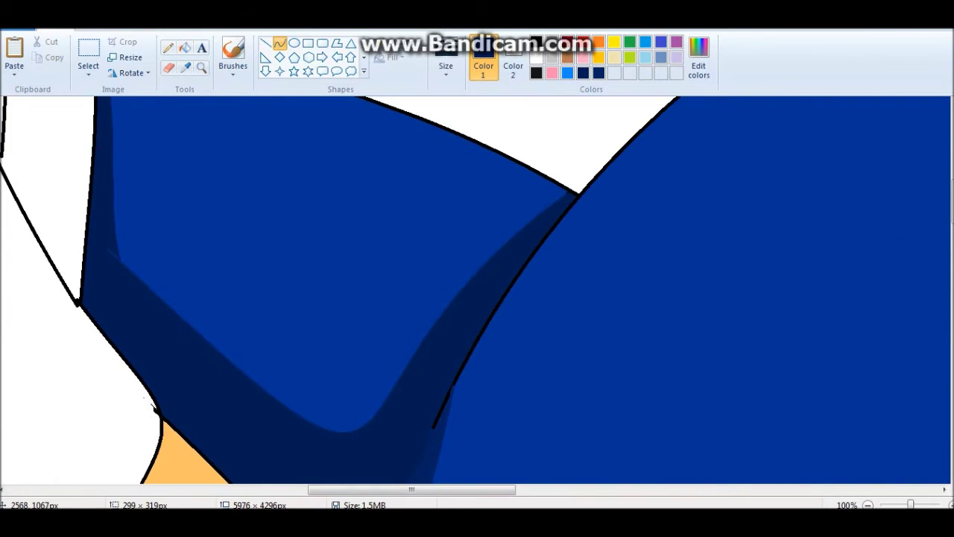
scroll(477, 291, up, 3)
- Add intermediate navy bands along the shadow edges at the larger ear's base and inside the ear
click(202, 68)
right_click(478, 291)
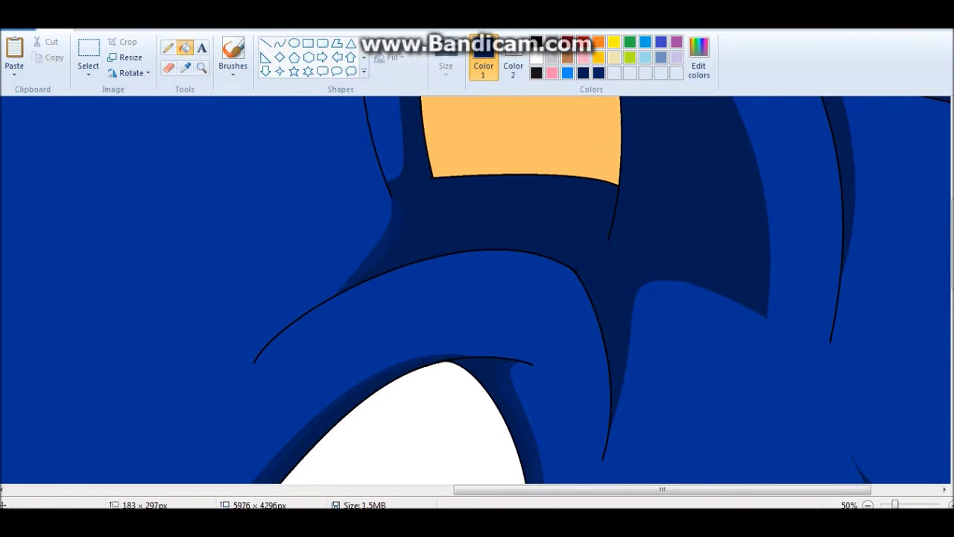
scroll(478, 291, up, 10)
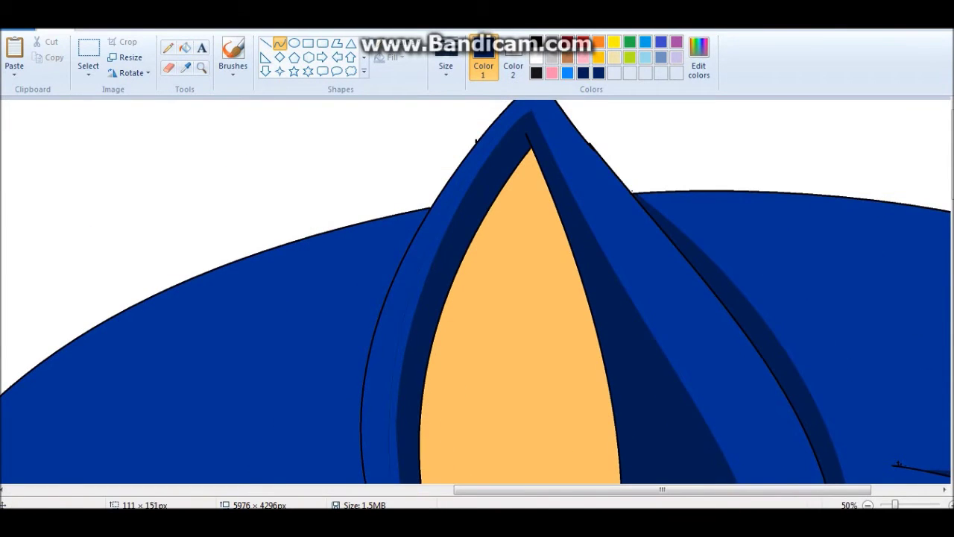
scroll(477, 290, down, 10)
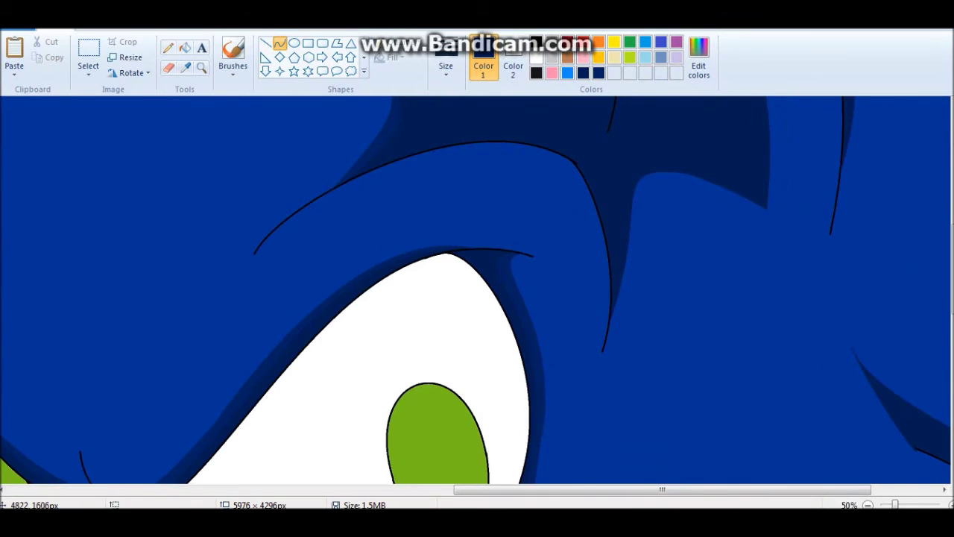
- Draw curves across the upper part of both irises and fill them as three layered dark green shadow bands
scroll(478, 291, down, 3)
scroll(477, 291, right, 2)
scroll(478, 291, up, 1)
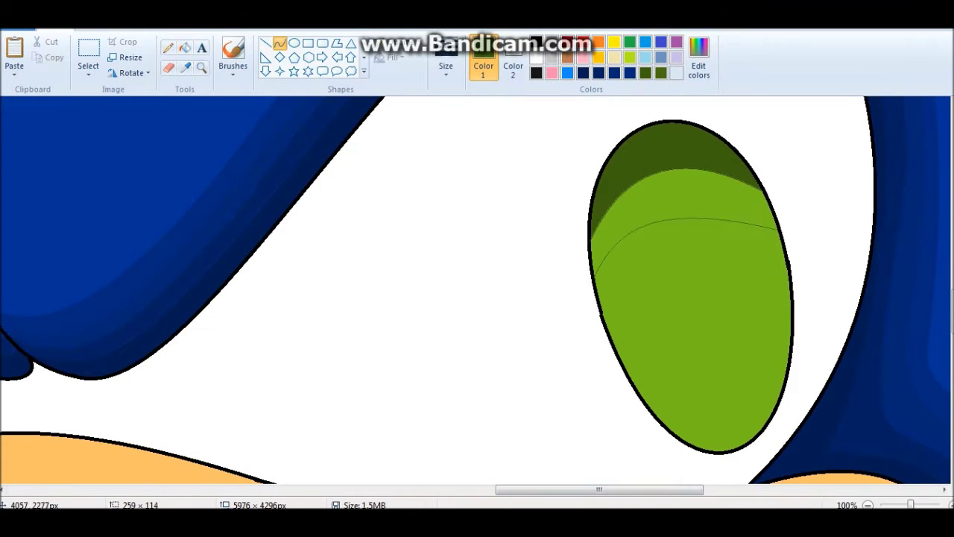
scroll(478, 291, left, 5)
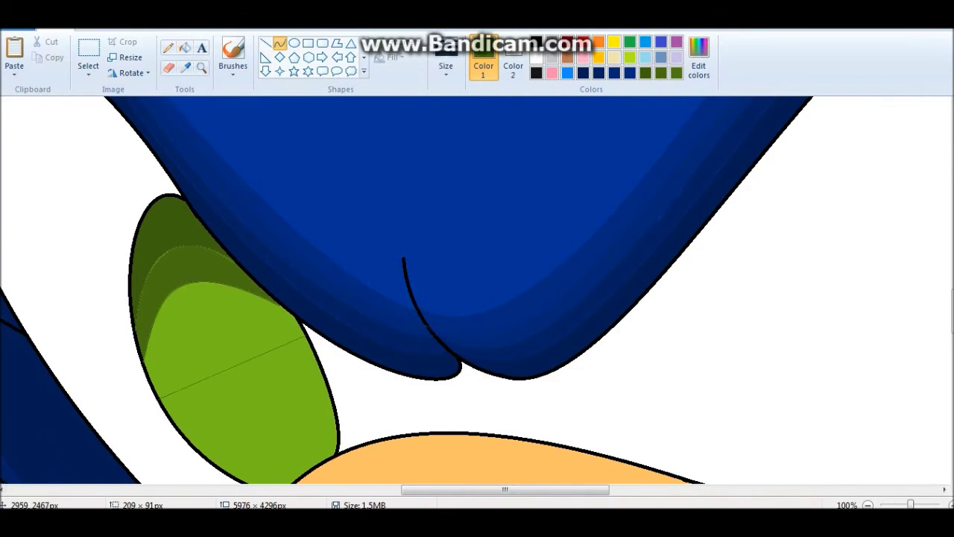
key(ctrl+z)
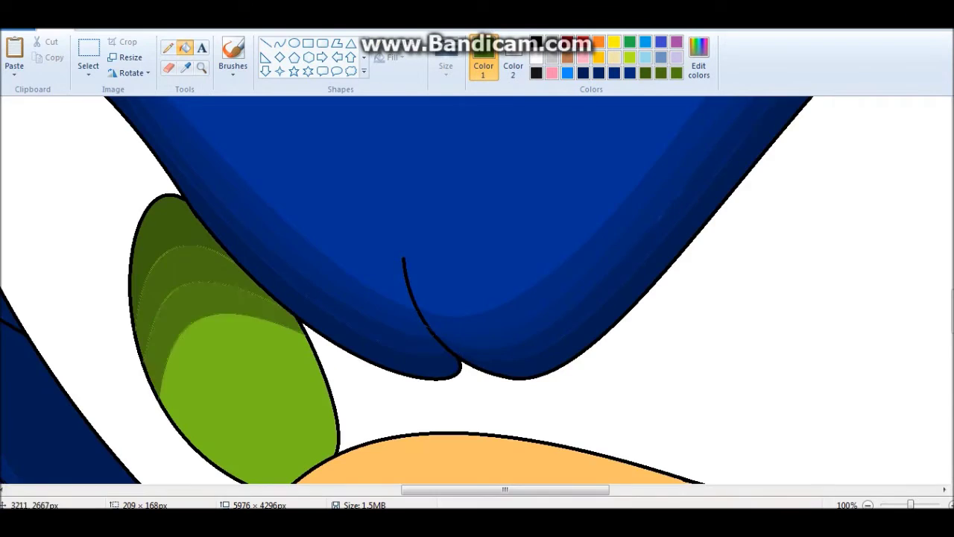
scroll(477, 291, right, 10)
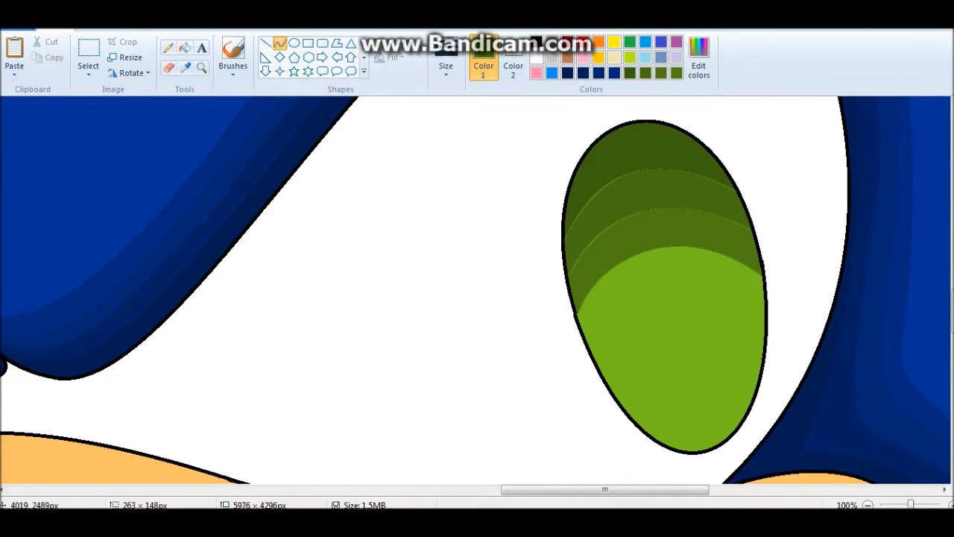
- Extend the shading down both irises with additional bands in progressively lighter greens
scroll(477, 291, left, 5)
click(279, 43)
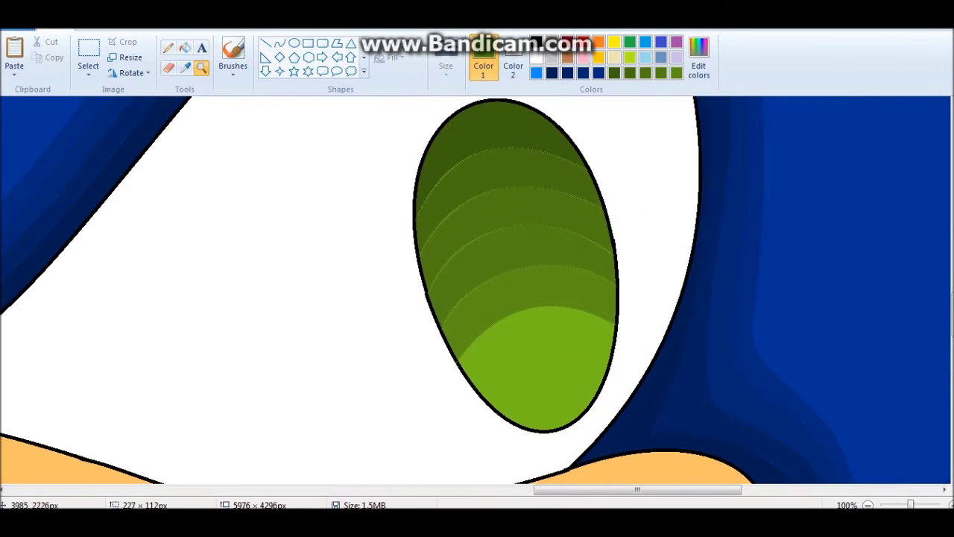
scroll(477, 291, left, 8)
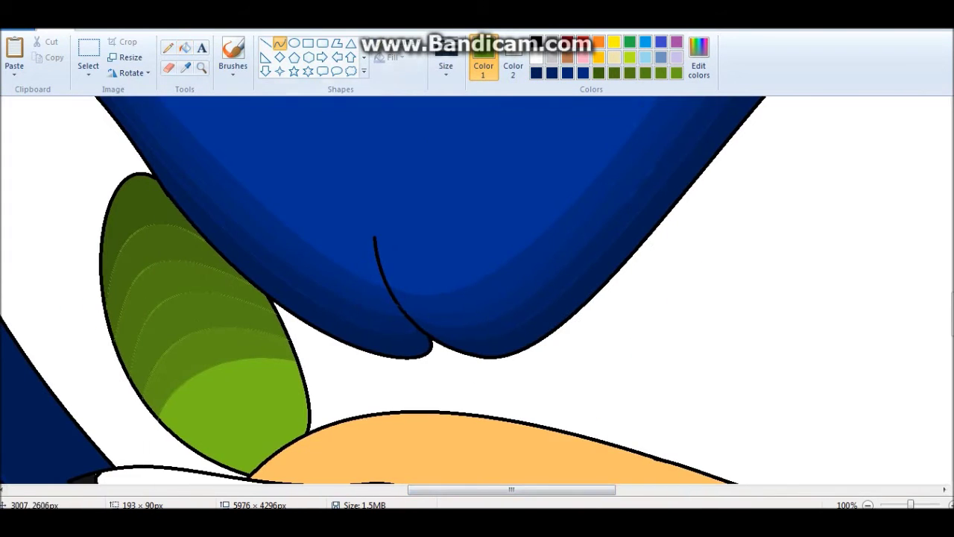
scroll(477, 291, right, 8)
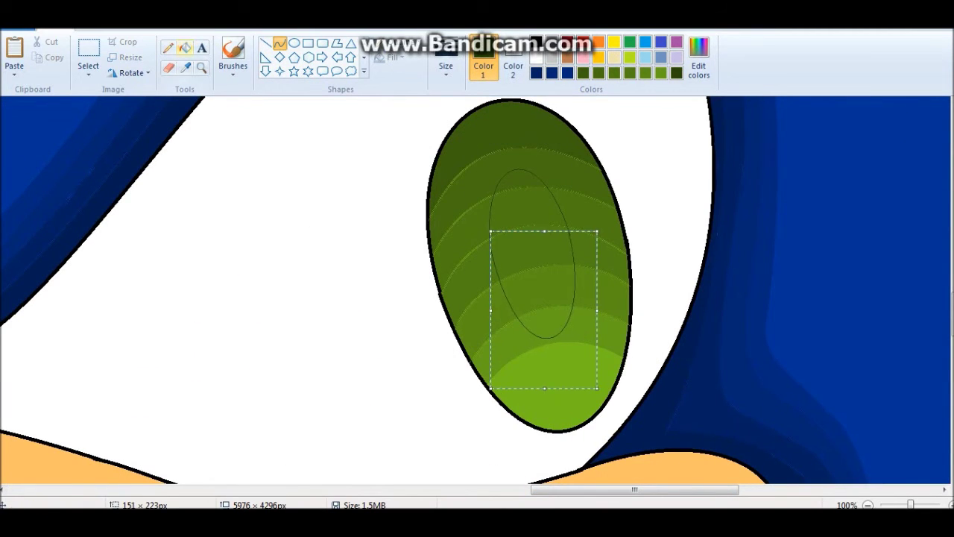
- Fill the oval pupil and the outline of the larger iris with very dark green, and touch up stray pixels
click(185, 47)
click(560, 325)
scroll(598, 324, up, 2)
click(168, 47)
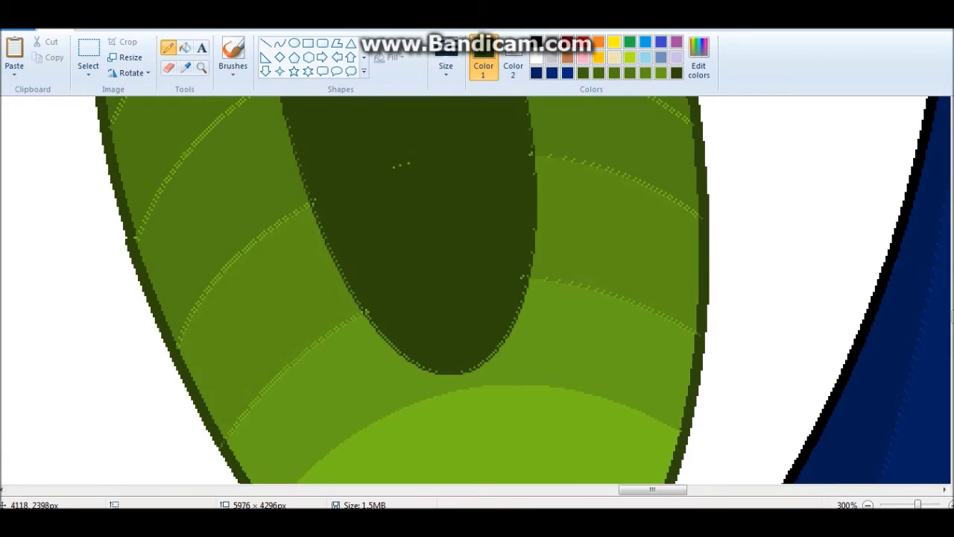
scroll(477, 291, up, 3)
scroll(477, 291, down, 3)
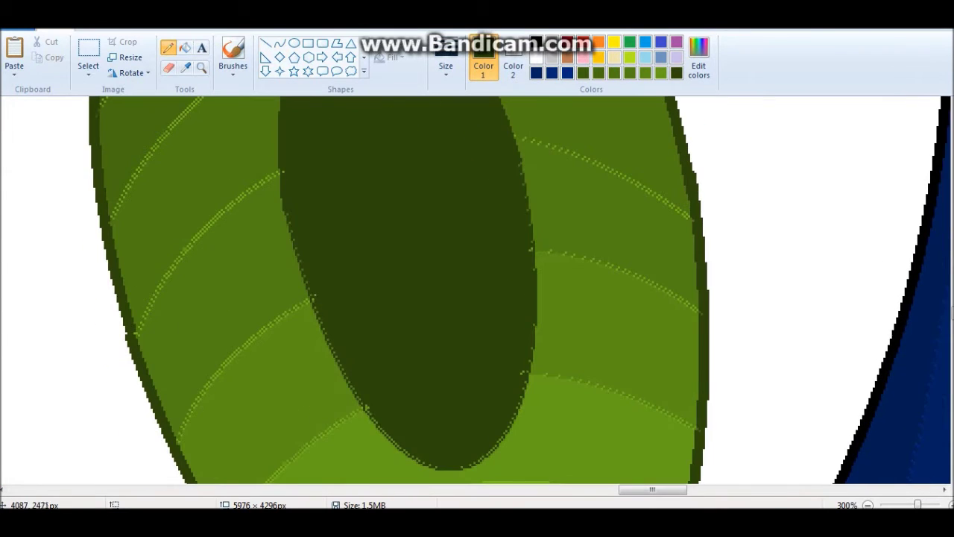
- Draw an oval pupil in the smaller iris, fill it with very dark green, and clean up the leftover band pixels
click(201, 67)
right_click(304, 234)
click(454, 200)
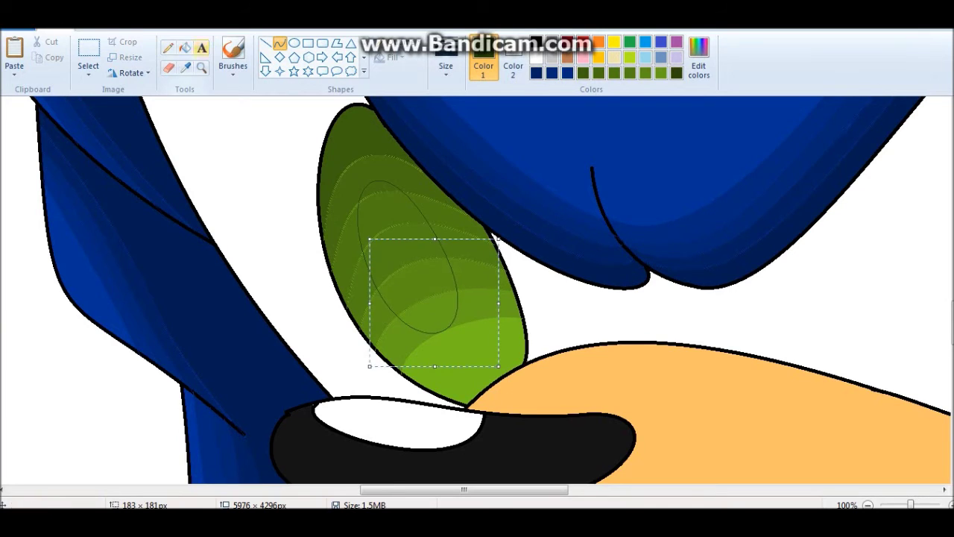
click(185, 47)
click(408, 257)
click(168, 46)
scroll(354, 215, up, 4)
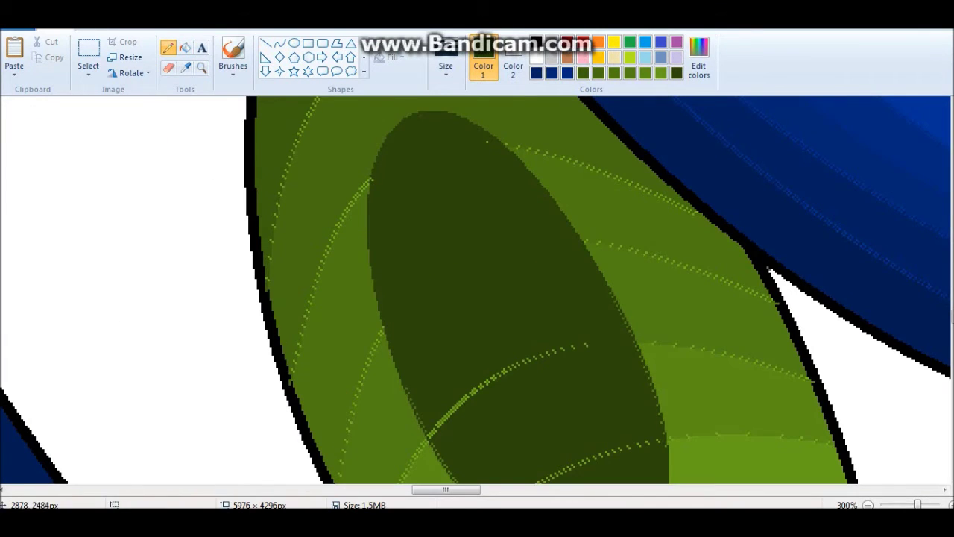
scroll(477, 291, down, 2)
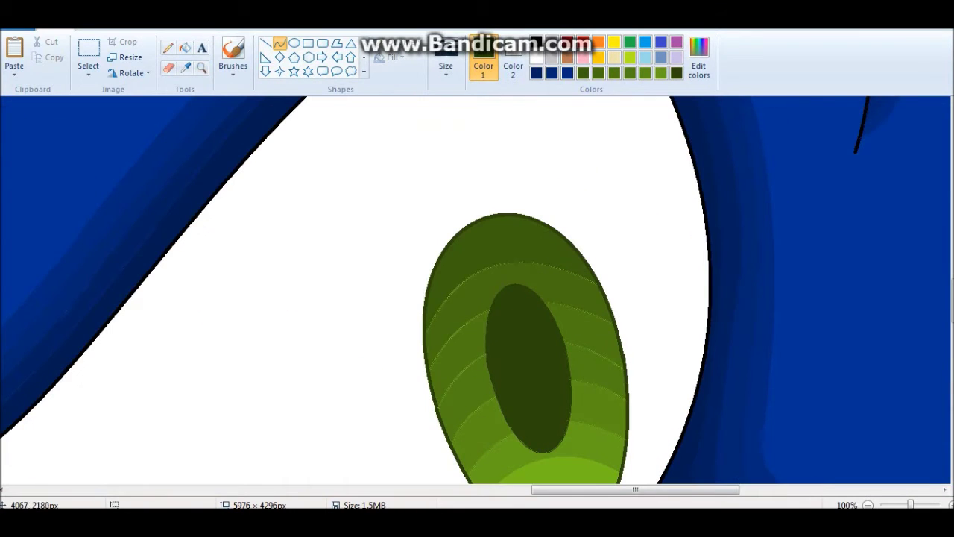
- Outline a curved highlight across the upper inner part of the larger iris and fill it with white
drag(432, 388, 500, 216)
click(185, 47)
click(470, 313)
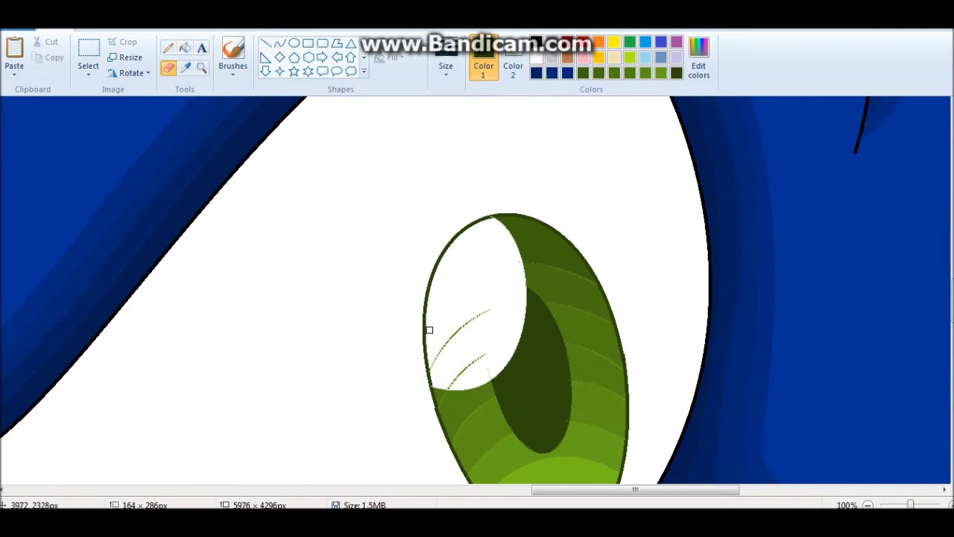
- Outline a matching curved highlight on the smaller iris, fill it with white, and erase the leftover green specks
click(280, 42)
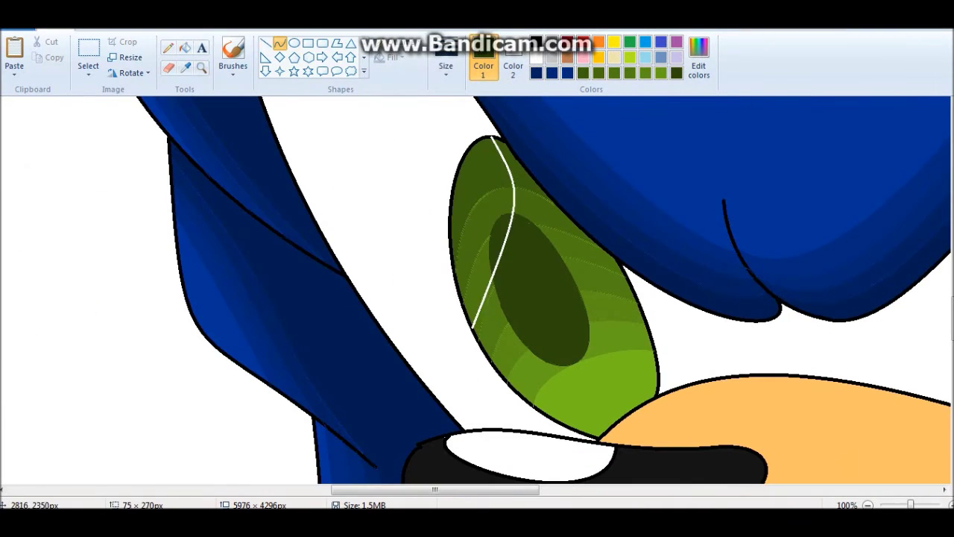
mouse_move(522, 224)
mouse_down()
mouse_move(433, 193)
mouse_move(551, 238)
mouse_up()
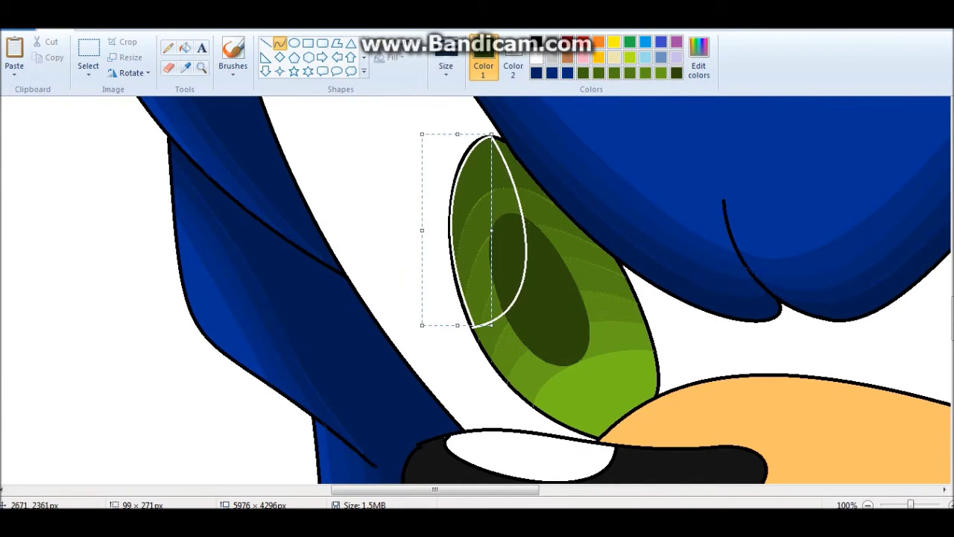
click(185, 47)
click(485, 224)
click(168, 67)
drag(470, 224, 488, 186)
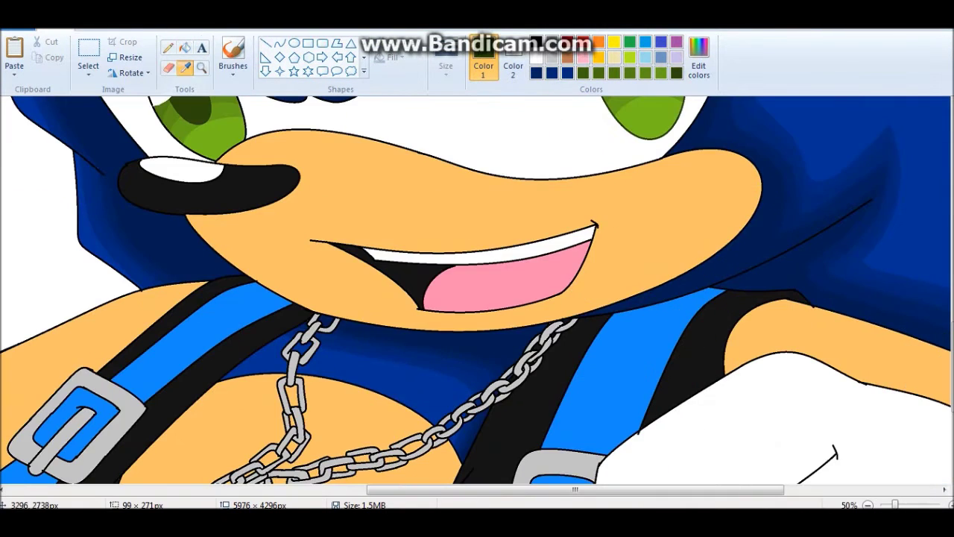
- Mix a darker orange from the skin colour and draw shading curves from beneath the nose across the chin
click(699, 60)
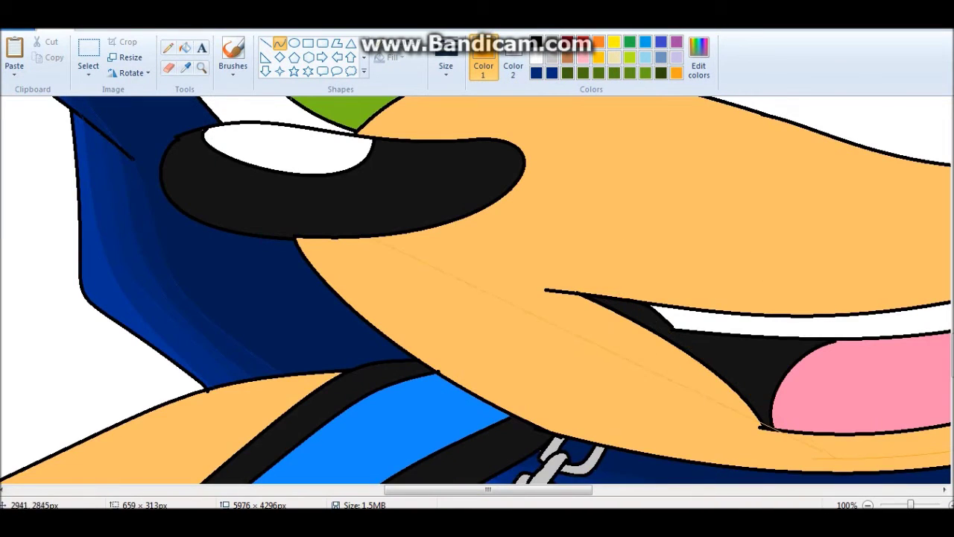
drag(341, 234, 842, 458)
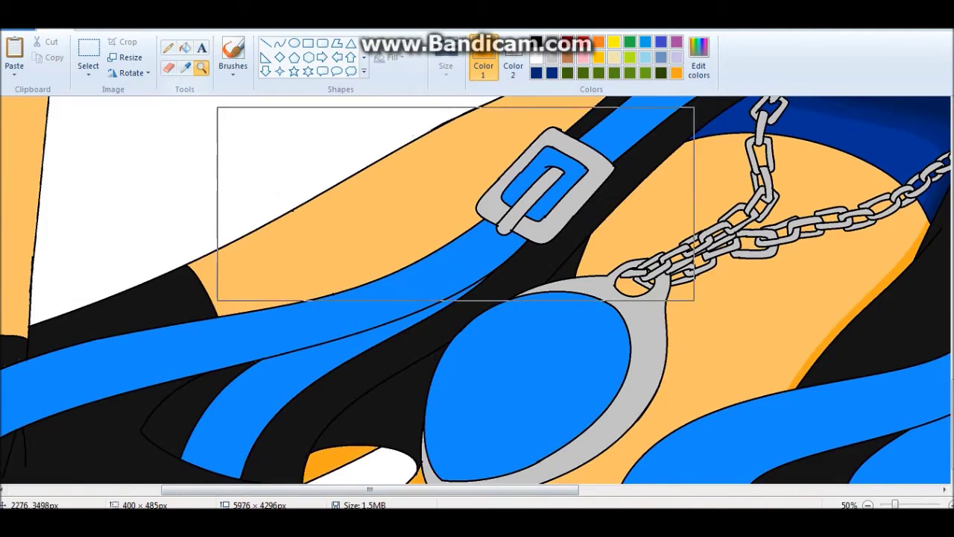
click(456, 204)
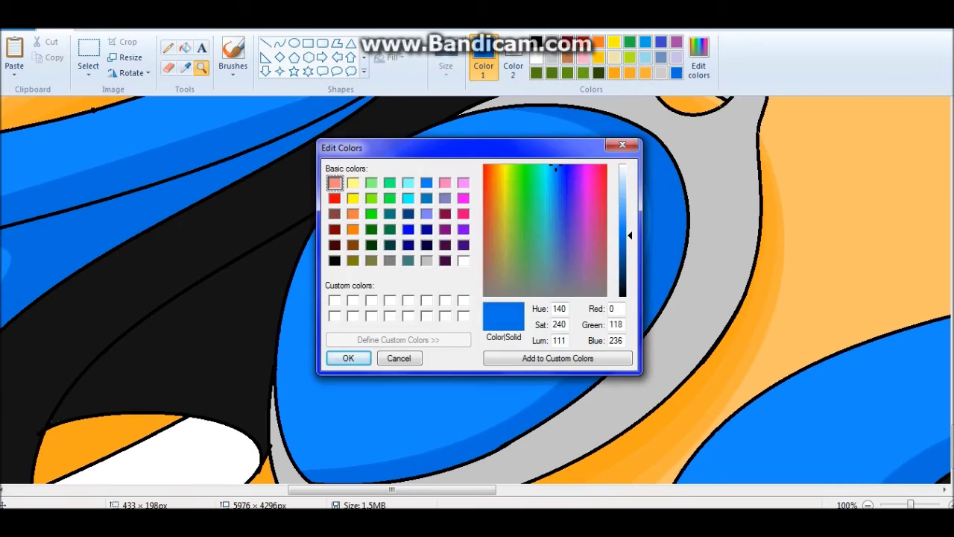
- Mix a blue of red 0, green 118, blue 236 for the pendant's shading, and fill its spiky emblem with vivid blue
key(Return)
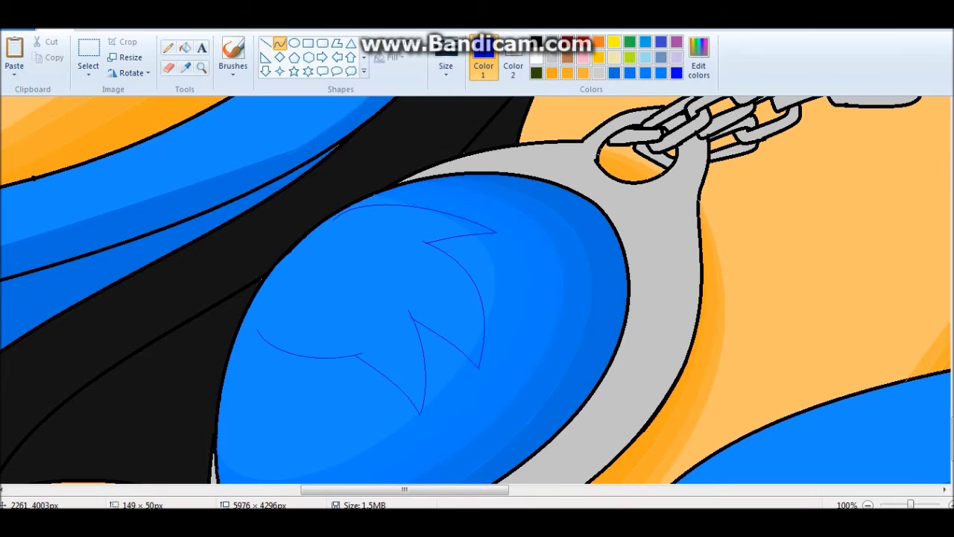
click(372, 298)
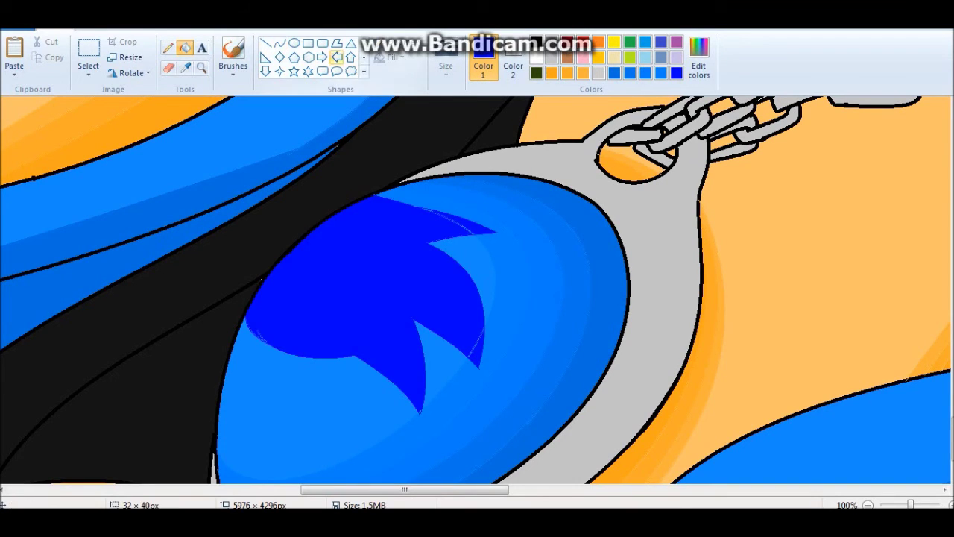
click(233, 52)
click(167, 47)
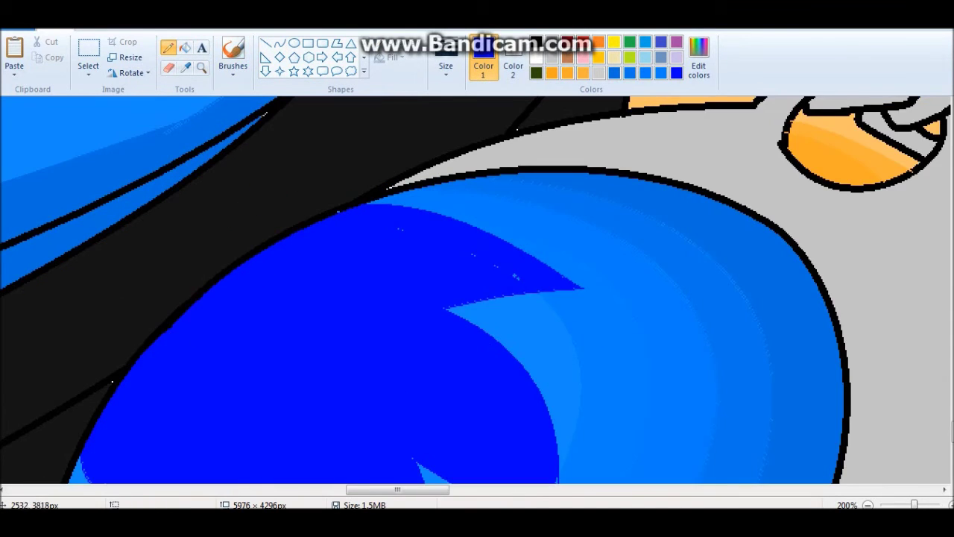
click(515, 277)
- Draw darker blue curves just inside the spiky emblem's edges and fill them as layered shading bands
scroll(477, 290, down, 3)
scroll(477, 291, down, 3)
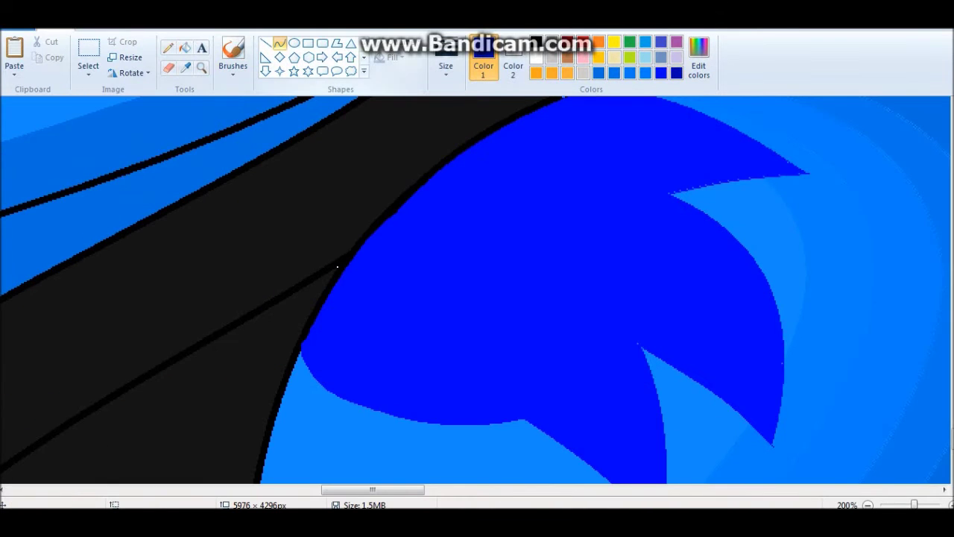
scroll(337, 266, down, 3)
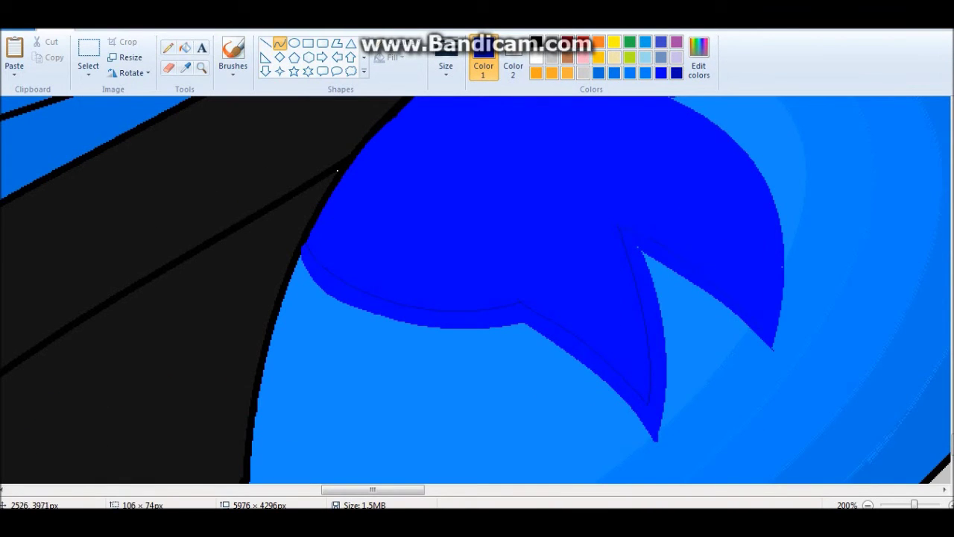
scroll(477, 291, up, 3)
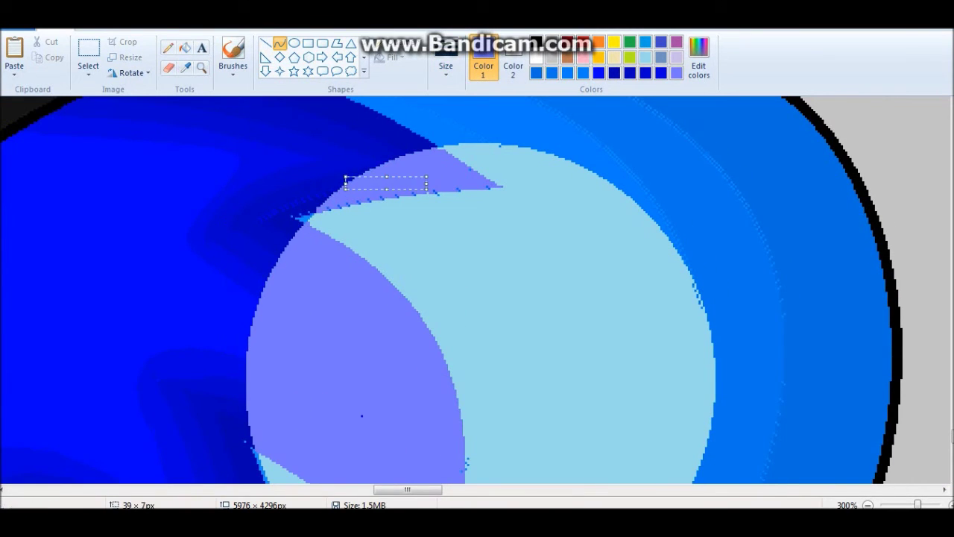
- Try to draw a light blue highlight curve across the pendant stone next to the black strap
scroll(477, 290, down, 5)
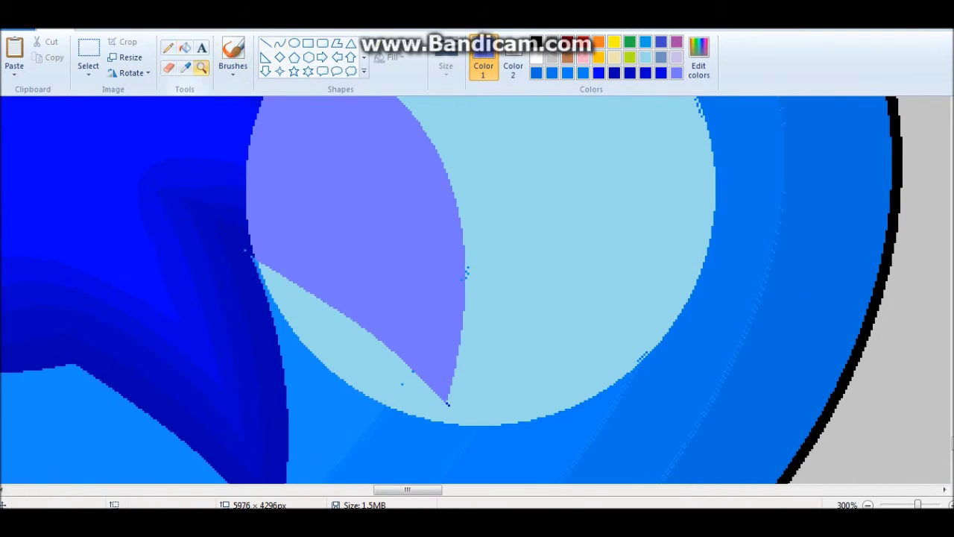
right_click(522, 328)
click(525, 330)
click(280, 42)
drag(468, 156, 404, 422)
drag(436, 289, 567, 290)
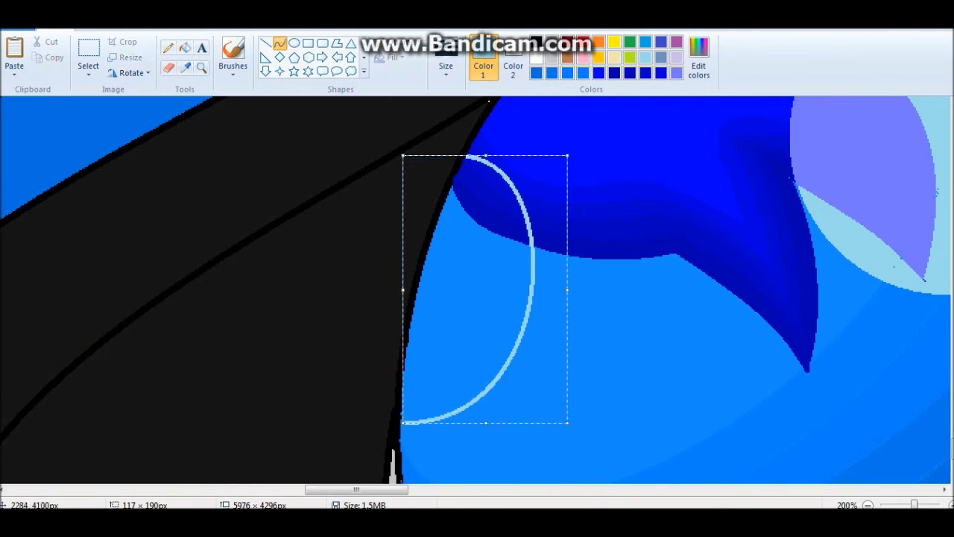
- Mix a shading grey of red 176, green 176, blue 176 for the pendant's metal frame
click(201, 67)
right_click(284, 221)
right_click(335, 383)
click(458, 405)
click(698, 60)
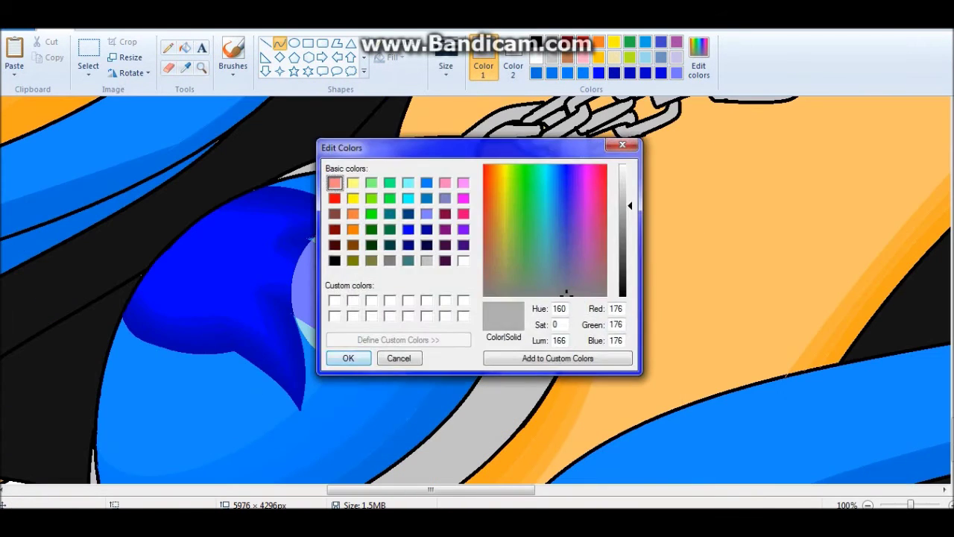
click(348, 358)
- Draw a grey shading curve along the pendant's metal frame and fill the band between it and the stone
scroll(478, 291, down, 3)
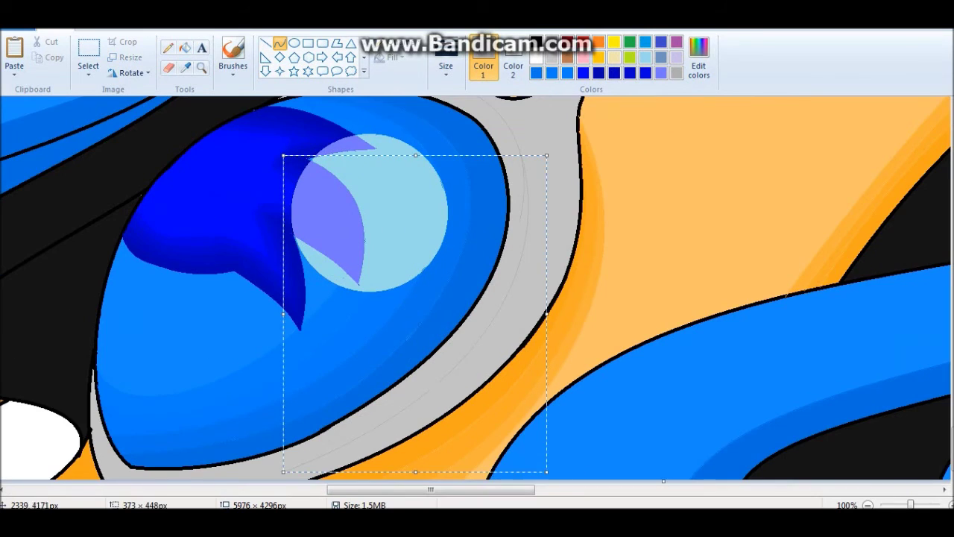
click(185, 47)
click(516, 283)
scroll(477, 291, up, 3)
click(185, 47)
click(522, 198)
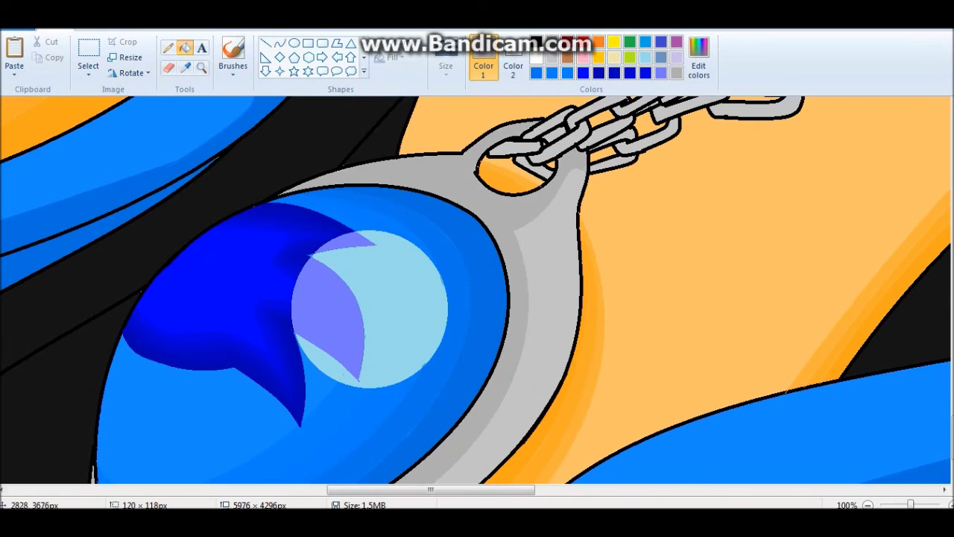
- Shade the chain links nearest the pendant's ring with the darker grey, filling the links that lie behind completely
click(202, 67)
click(539, 126)
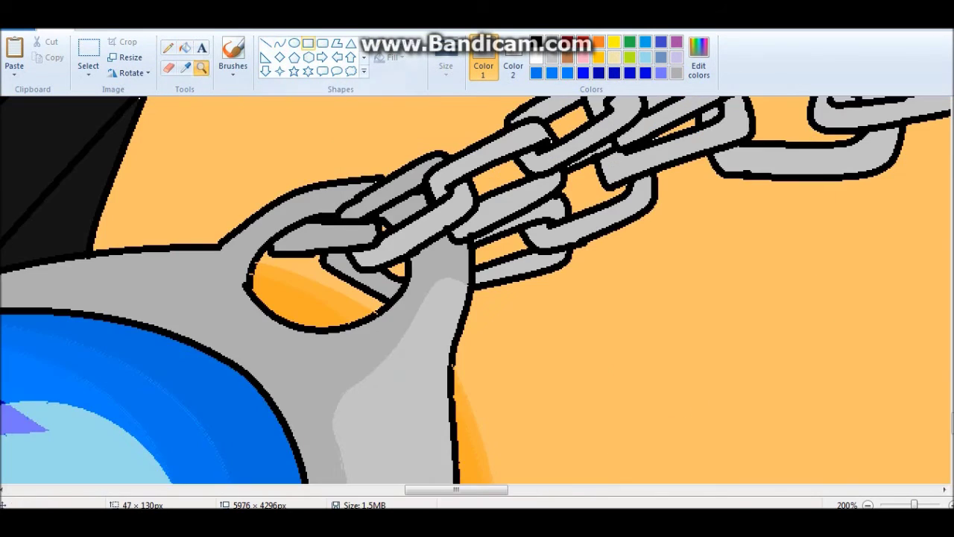
click(185, 47)
click(406, 224)
click(492, 166)
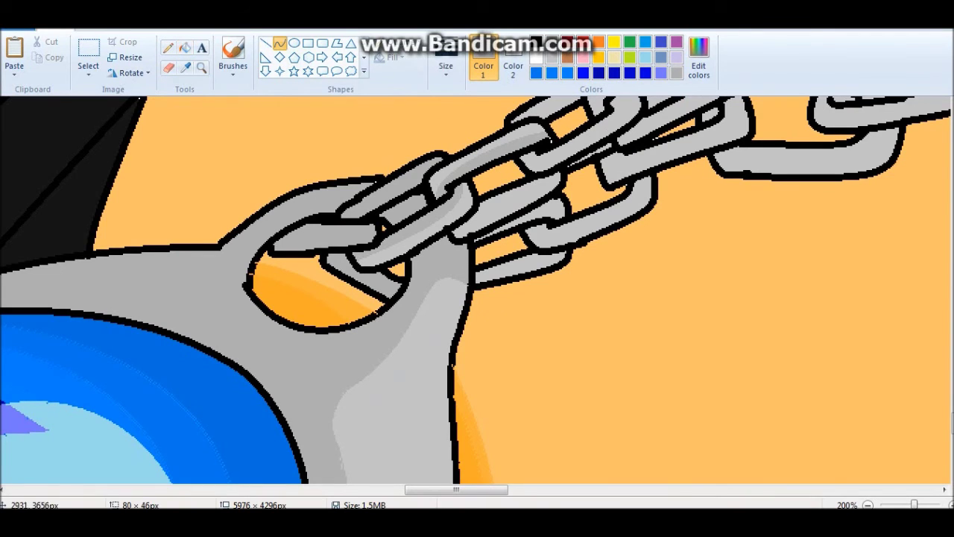
click(507, 205)
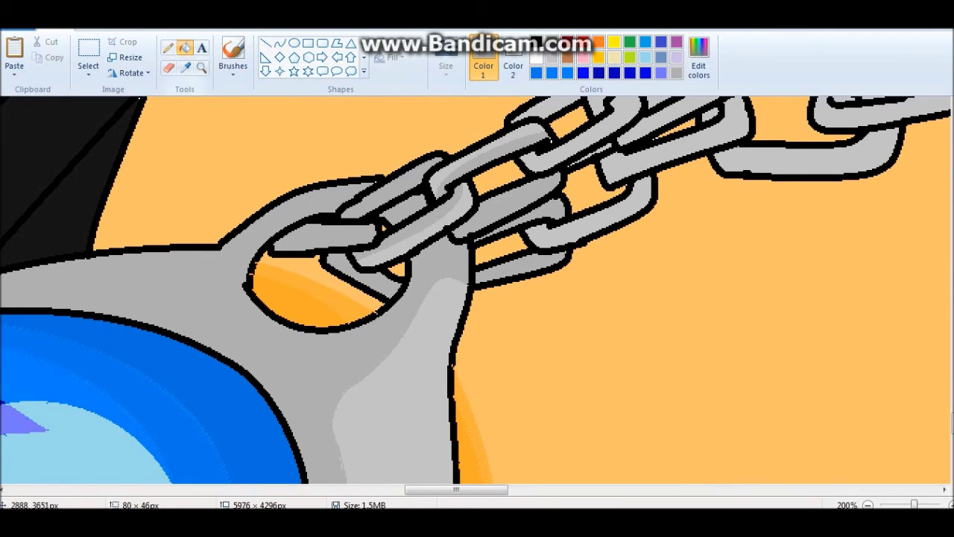
- Continue the darker grey shading on the overlapping links where the two chain strands meet above the pendant
scroll(477, 291, up, 3)
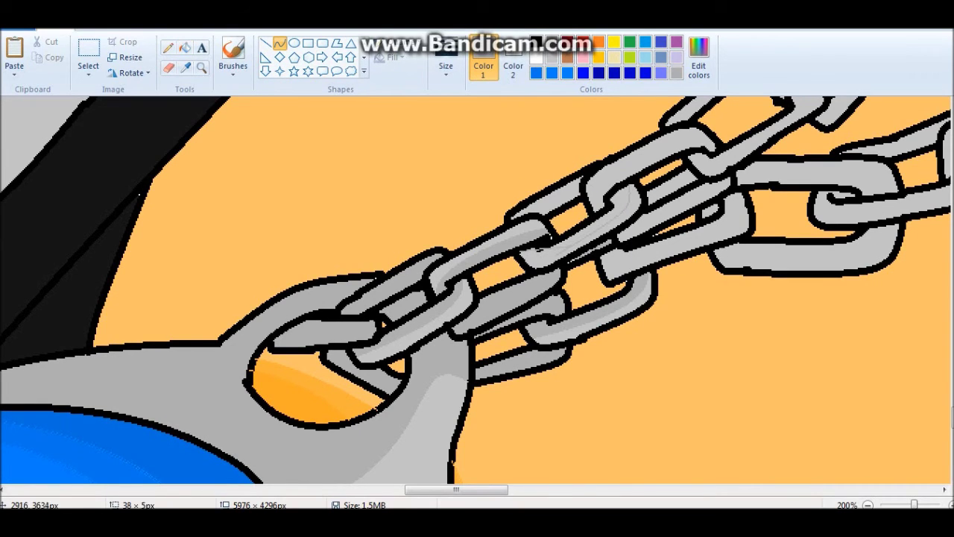
click(185, 47)
click(566, 246)
click(548, 195)
click(670, 209)
click(656, 246)
drag(456, 490, 482, 489)
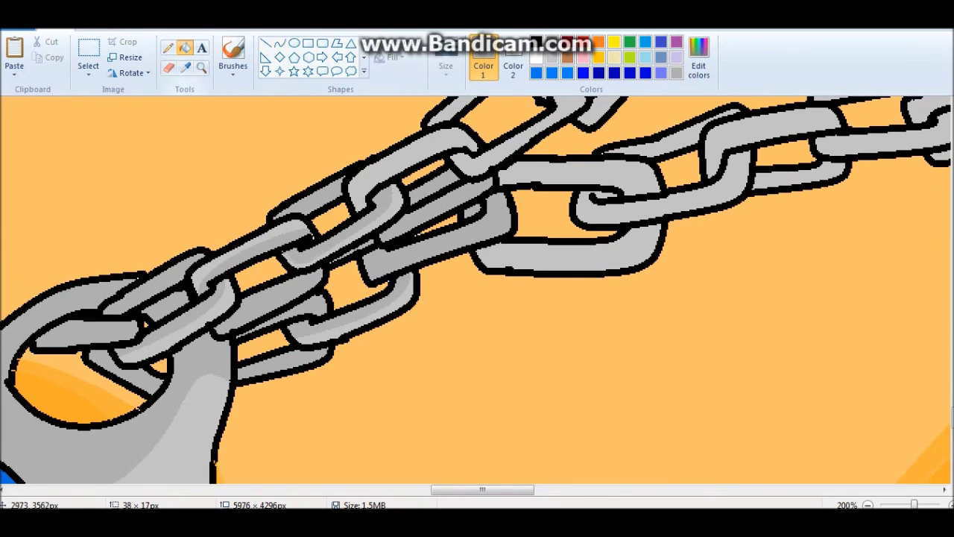
- Add grey shading curves and fills to the links of the steeper chain strand up towards the chin
scroll(477, 291, up, 3)
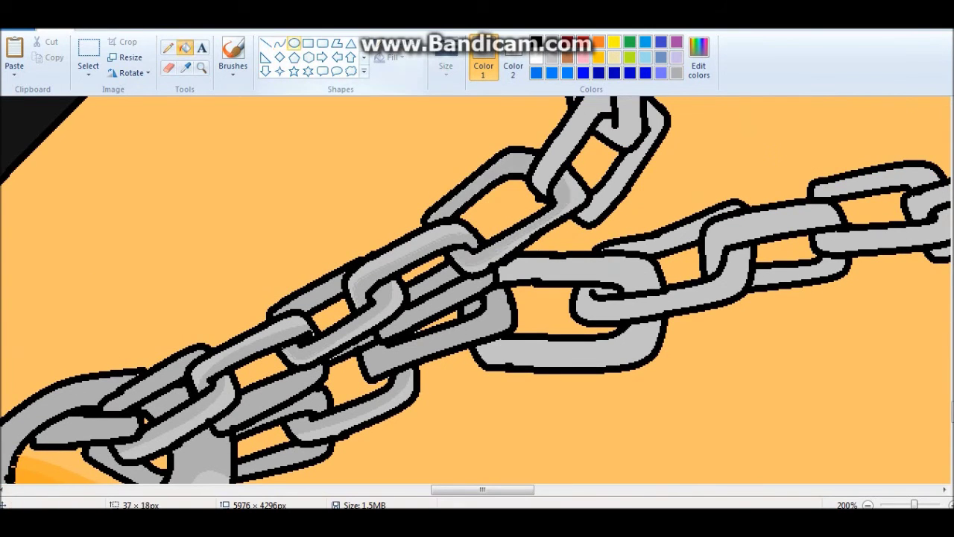
scroll(477, 291, up, 6)
click(185, 47)
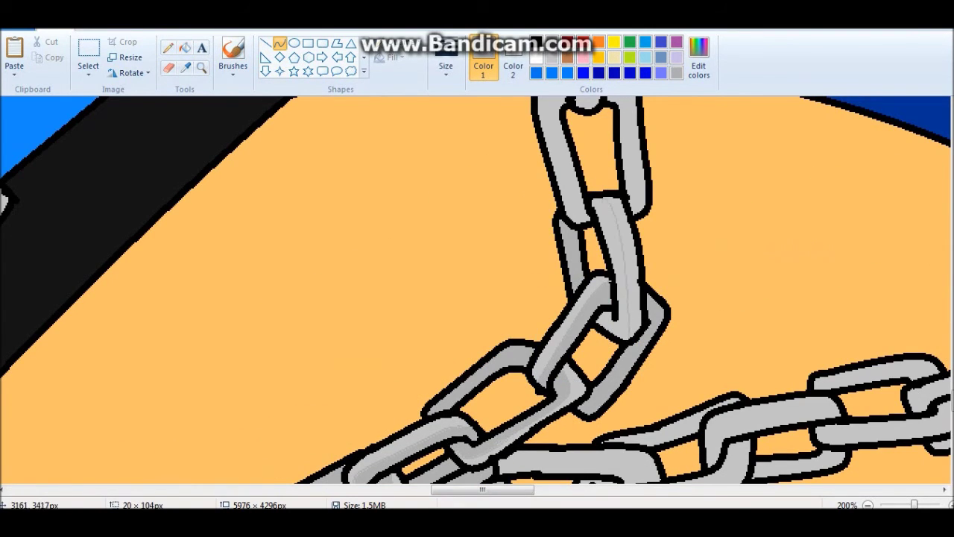
scroll(477, 291, up, 5)
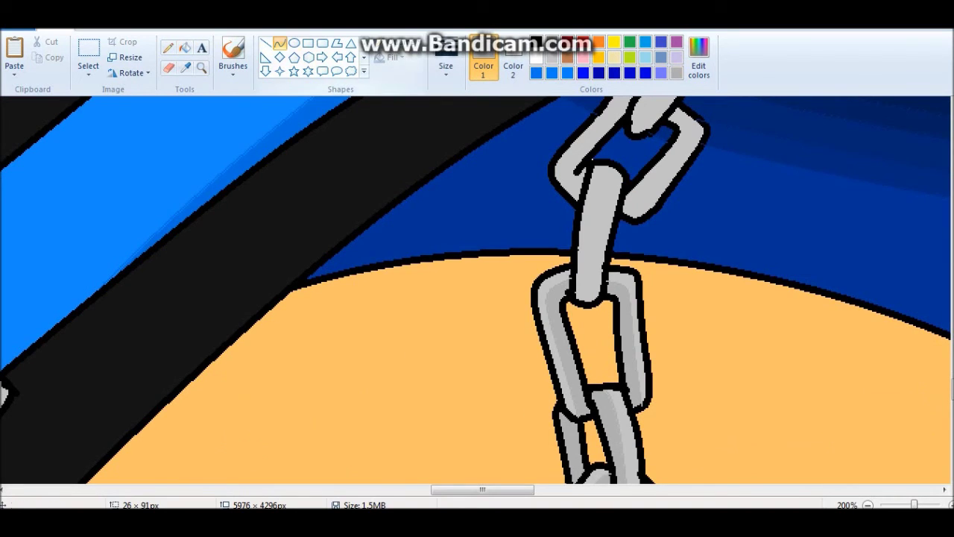
scroll(477, 291, up, 6)
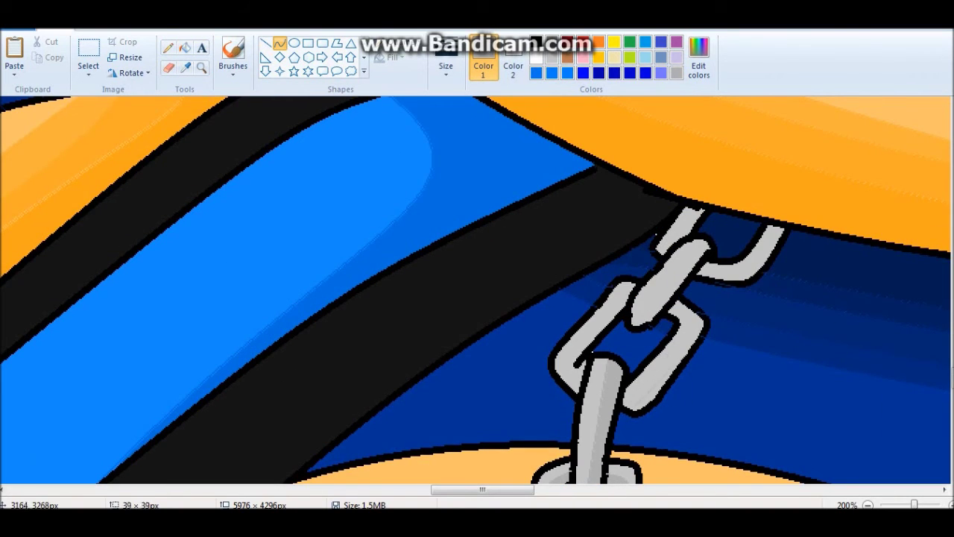
click(185, 47)
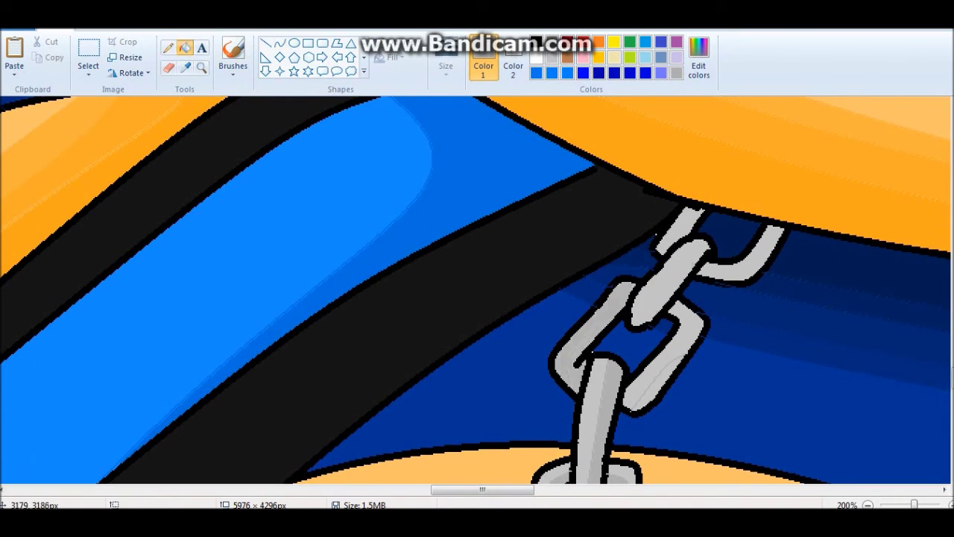
- Switch to Windows Explorer to browse the songs in the Music library and return to Paint
key(alt+Tab)
scroll(447, 246, down, 10)
scroll(447, 246, down, 3)
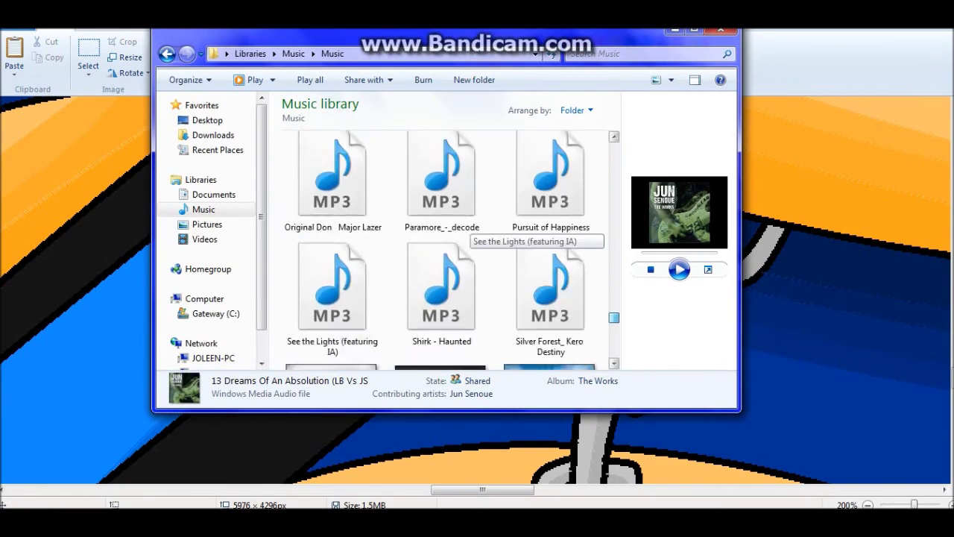
key(alt+Tab)
- Shade the links of the other chain strand beside the black vest with the same darker grey
right_click(537, 280)
click(373, 152)
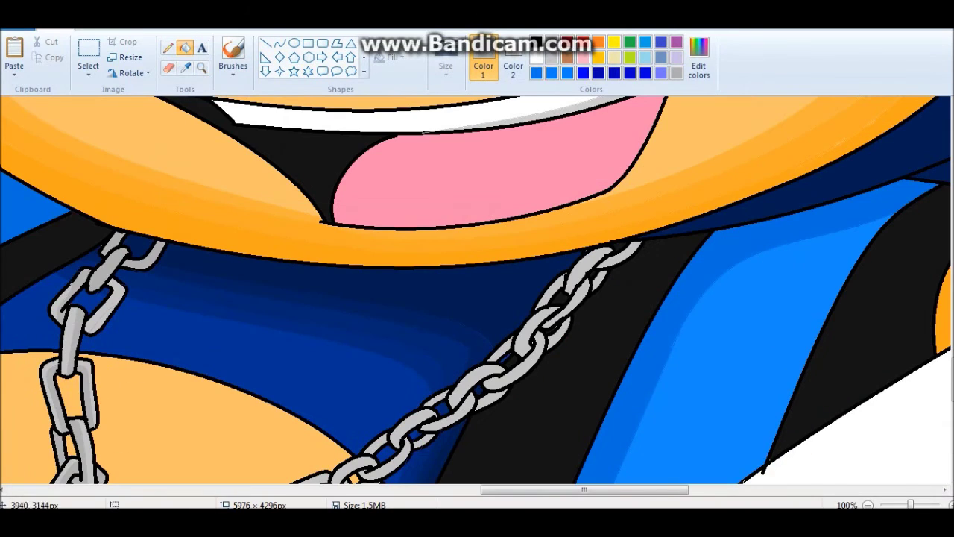
click(202, 67)
click(341, 316)
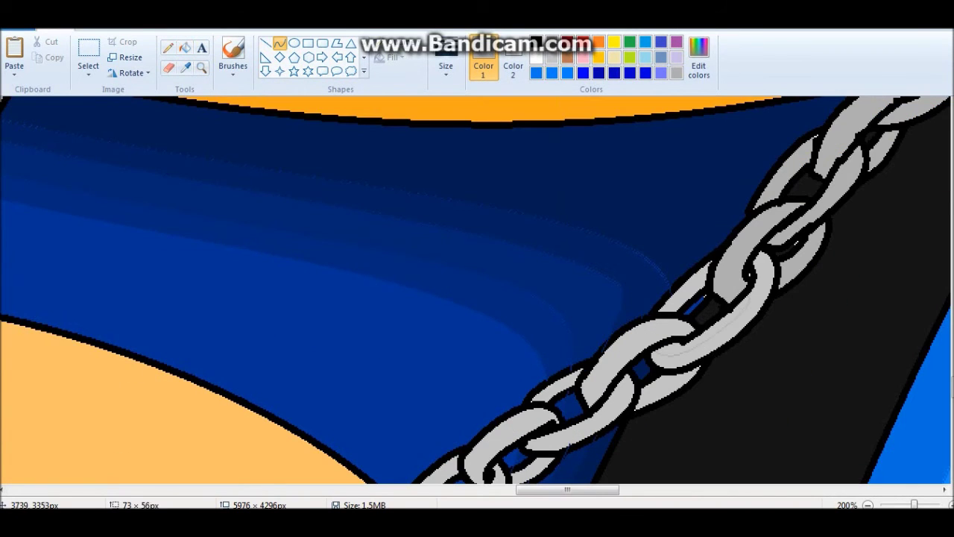
drag(675, 361, 682, 319)
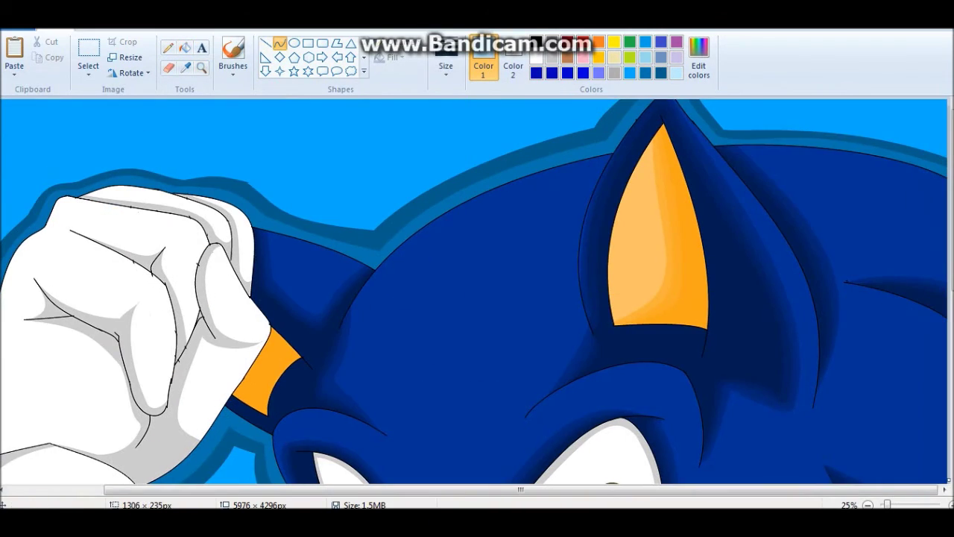
- Trace a pale blue outer contour beyond the dark band from the ear along the quills and fill it
drag(947, 142, 950, 158)
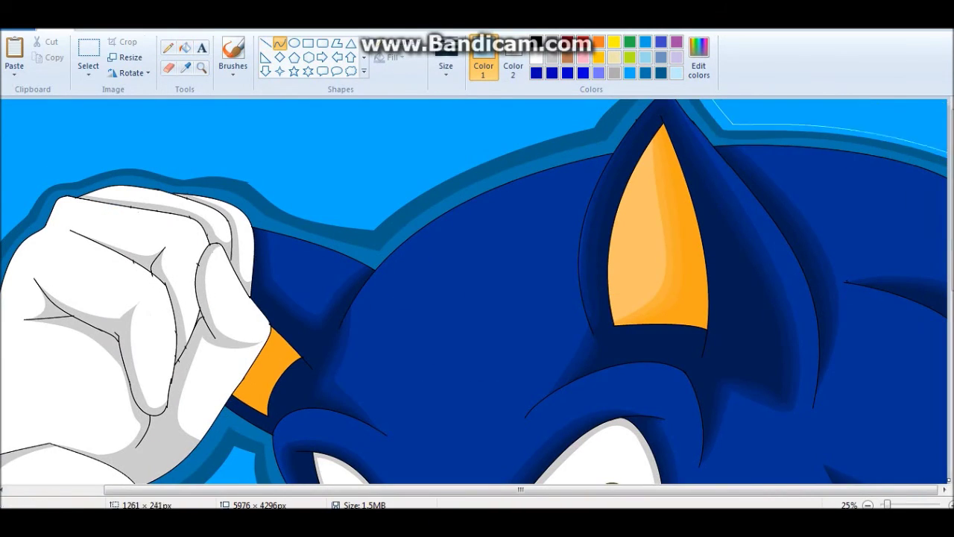
click(185, 47)
click(820, 134)
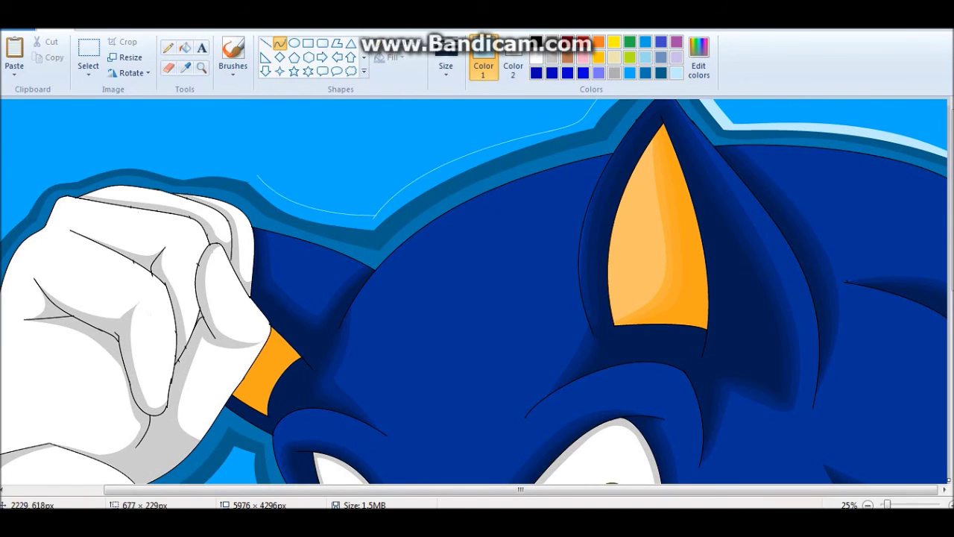
- Extend the pale blue outer contour around the raised glove, its cuff and down the forearm
scroll(477, 298, left, 3)
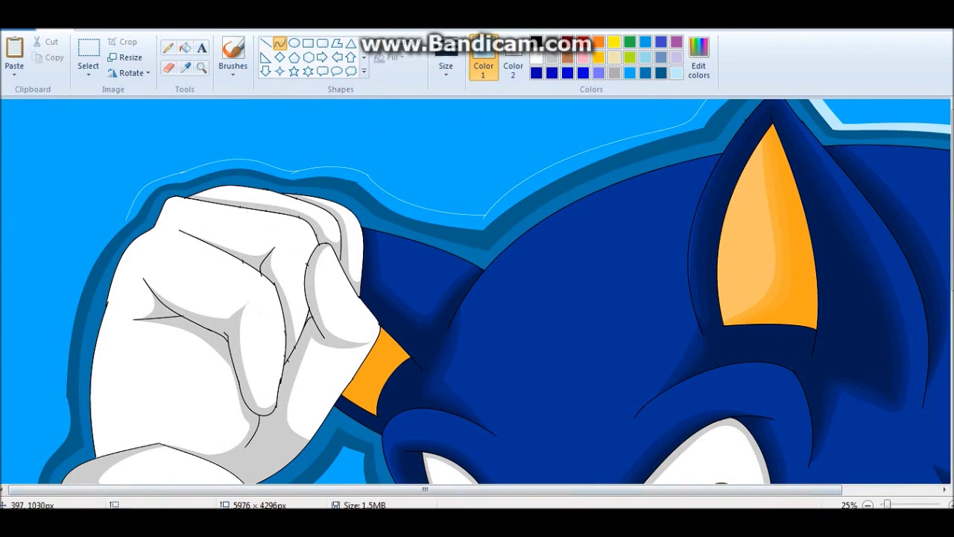
scroll(477, 298, down, 3)
scroll(477, 291, down, 3)
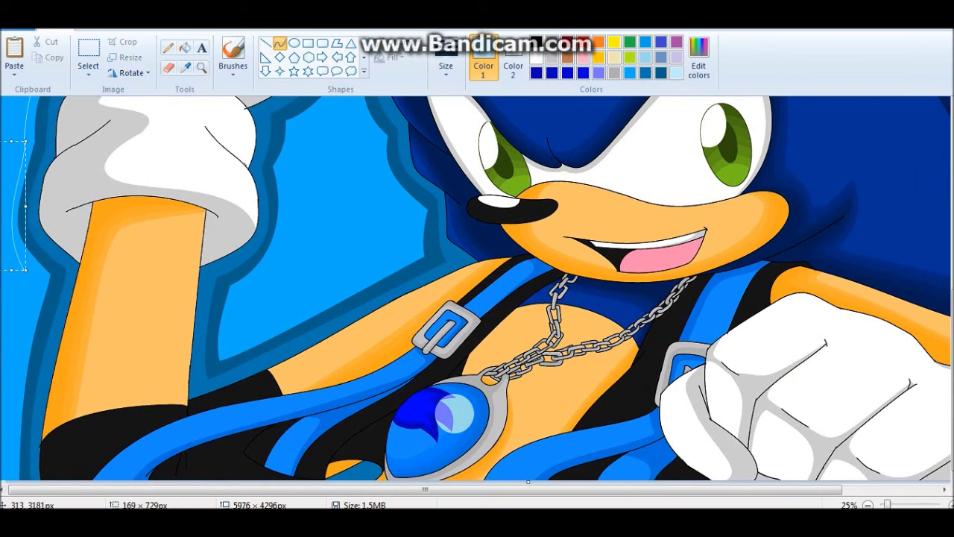
scroll(477, 298, up, 1)
drag(45, 155, 45, 381)
mouse_move(45, 268)
mouse_down()
mouse_move(27, 269)
mouse_move(43, 451)
mouse_up()
scroll(477, 298, down, 2)
scroll(478, 298, down, 2)
scroll(477, 298, down, 2)
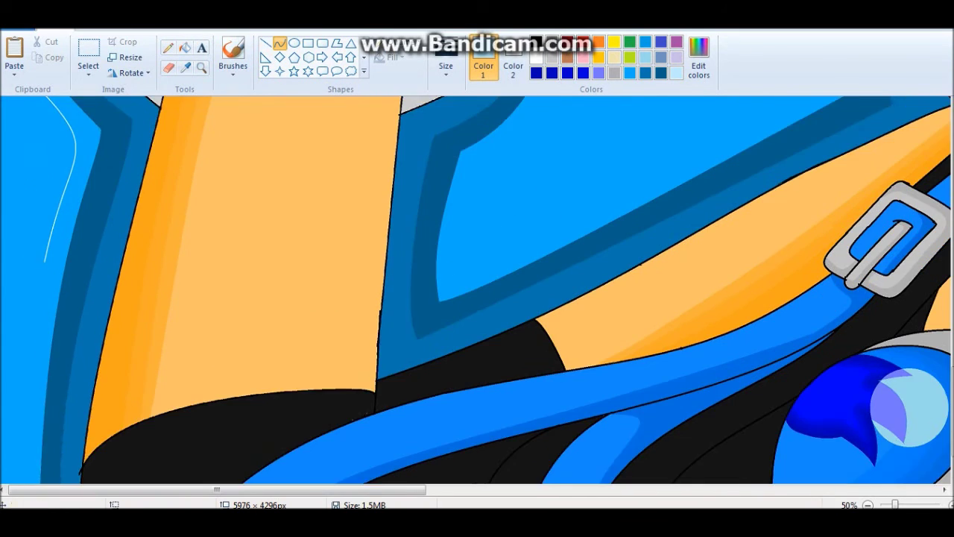
- Trace a pale blue inner border around the background gap between the raised arm and the face, and fill it
scroll(477, 298, down, 1)
scroll(477, 298, down, 1)
scroll(477, 298, up, 1)
drag(262, 463, 637, 272)
scroll(477, 298, up, 2)
drag(649, 381, 563, 237)
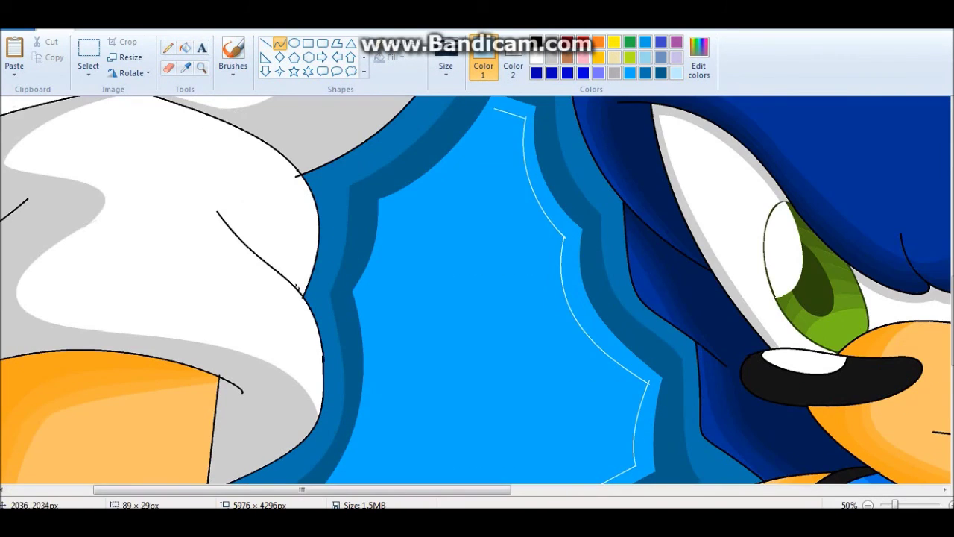
scroll(477, 298, down, 2)
drag(384, 107, 276, 447)
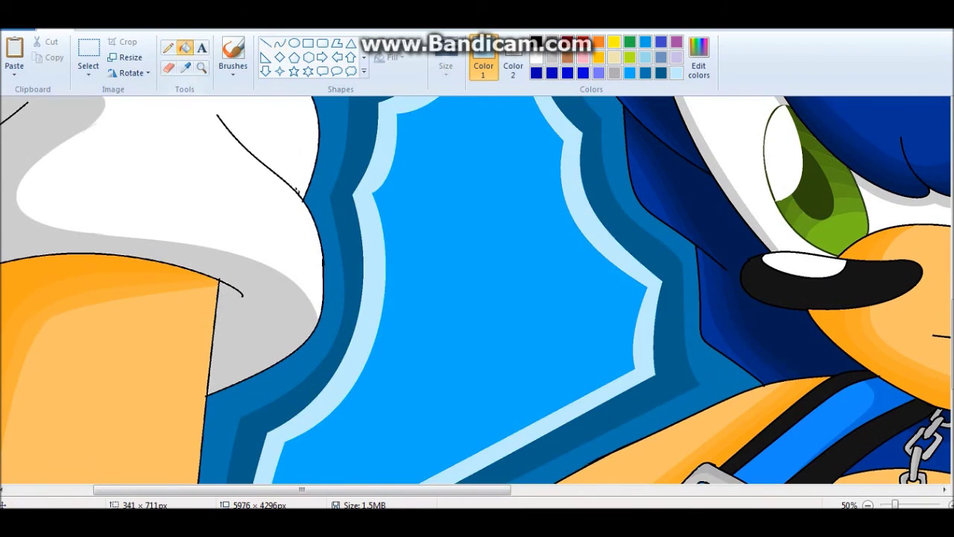
- Place a text box in the background above the raised glove and set its font to Segoe Script
scroll(477, 298, down, 2)
scroll(335, 268, up, 1)
click(201, 47)
drag(12, 114, 257, 209)
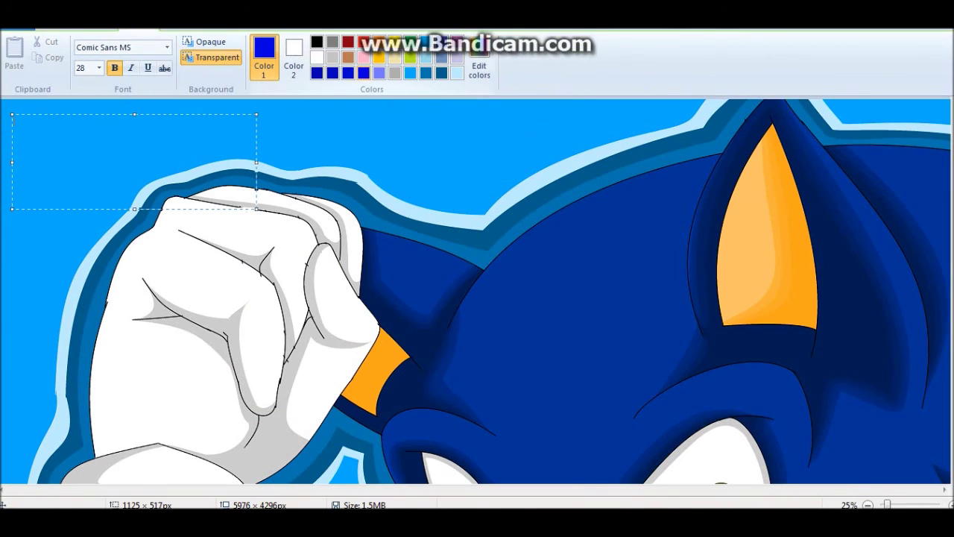
click(167, 47)
scroll(138, 224, down, 20)
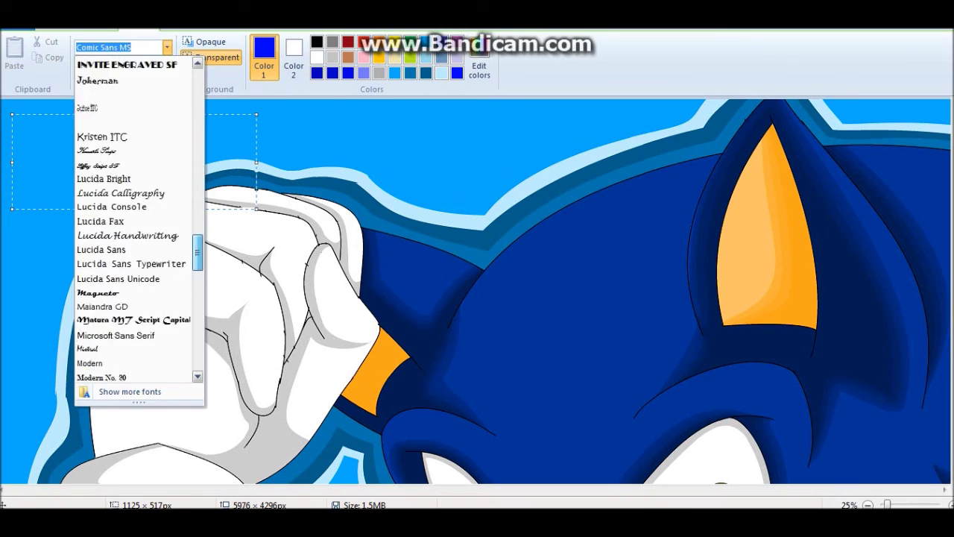
click(103, 273)
- Write the artist's username on two lines in blue at size 48 and frame it with two ovals
click(99, 68)
click(86, 270)
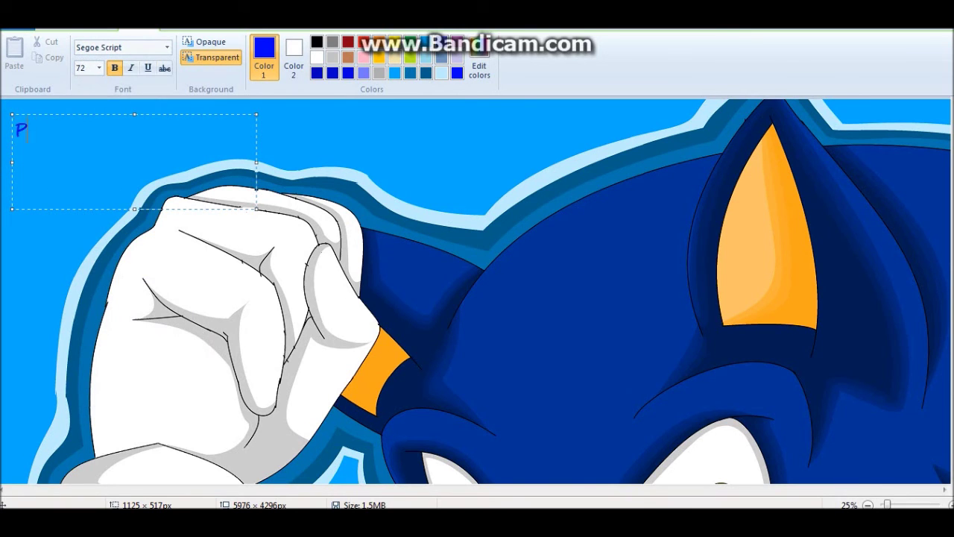
click(100, 68)
click(82, 252)
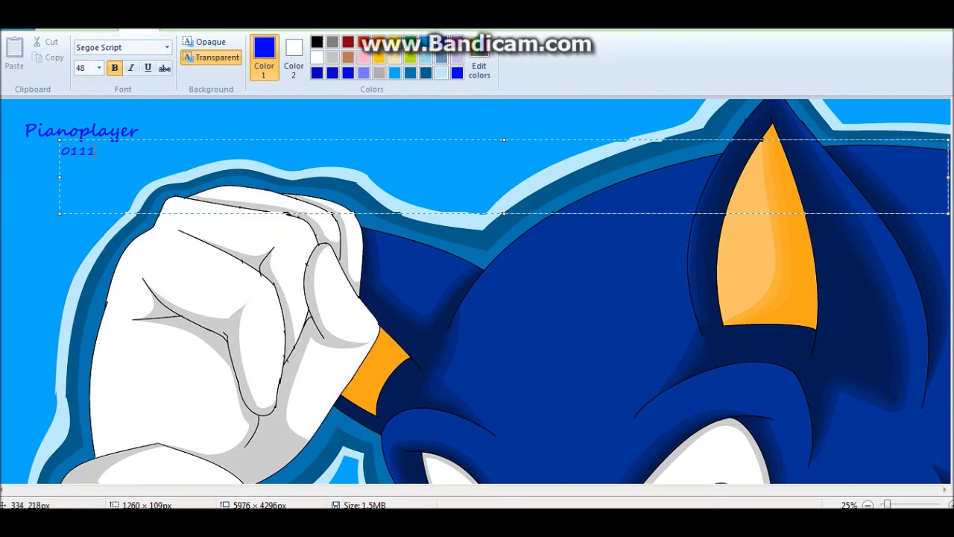
click(446, 65)
click(478, 97)
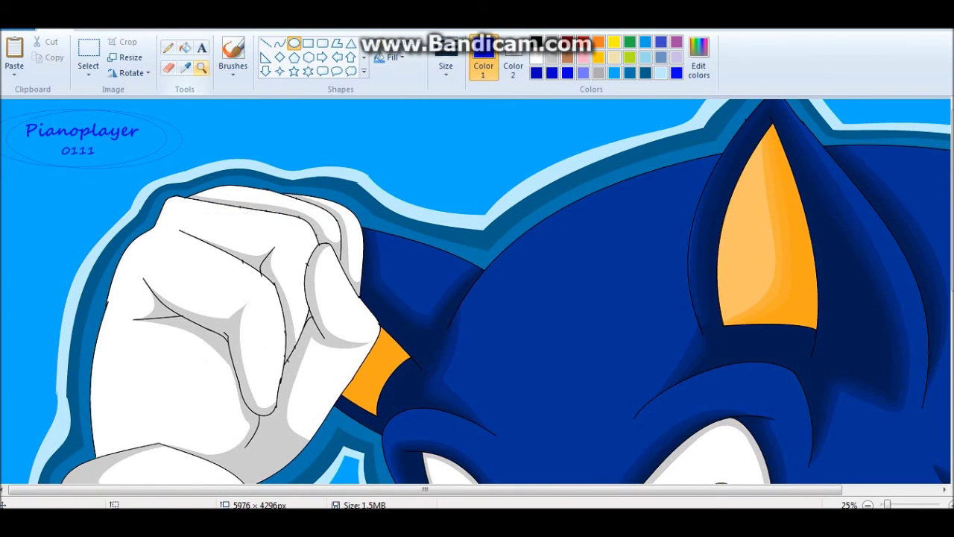
- Select the signature and shift it slightly to the right within the background above the glove
scroll(477, 298, up, 1)
click(88, 56)
drag(37, 126, 300, 222)
drag(164, 172, 195, 162)
key(ctrl+z)
drag(45, 114, 342, 228)
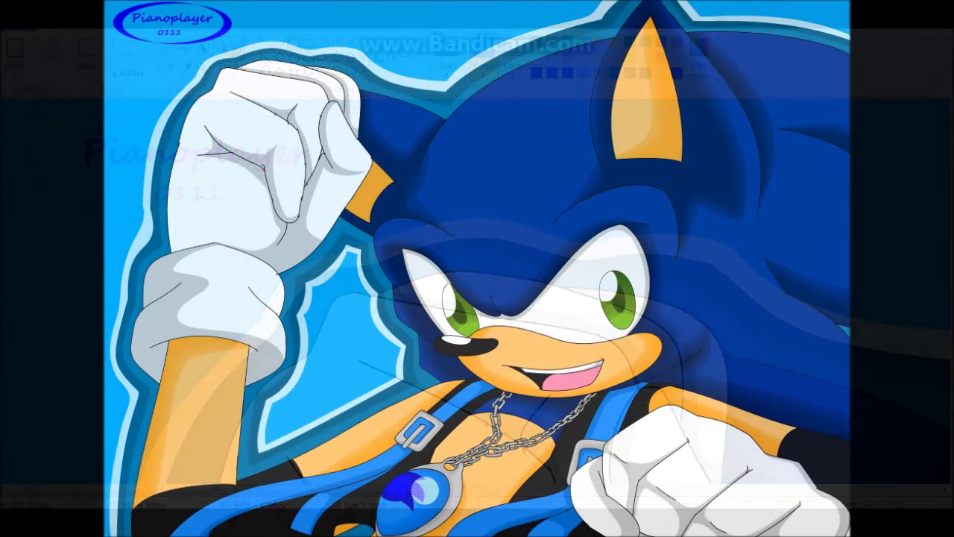